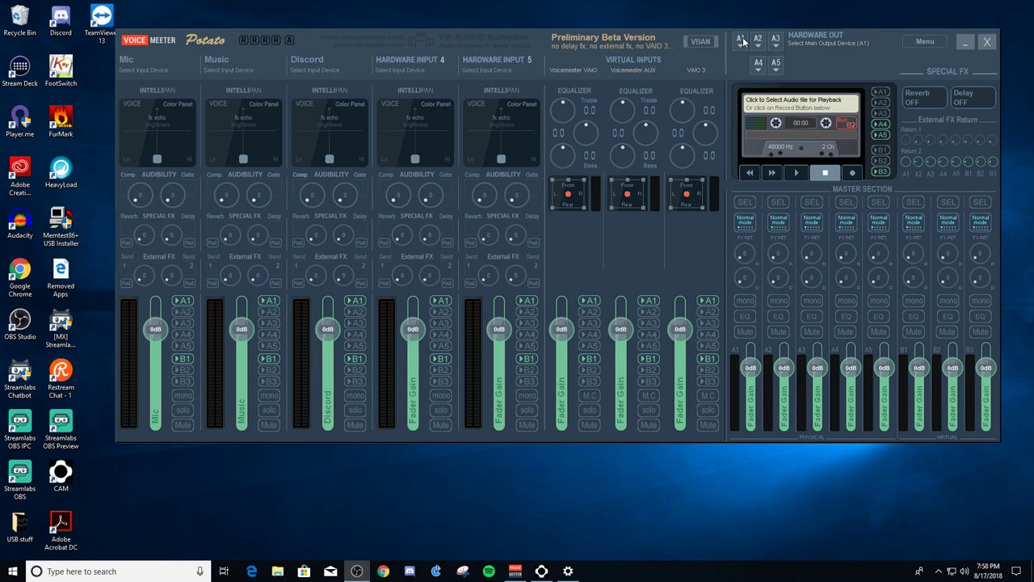
# Send hardware output A1 to WDM: Speakers (Realtek High Definition Audio).
pyautogui.click(742, 40)
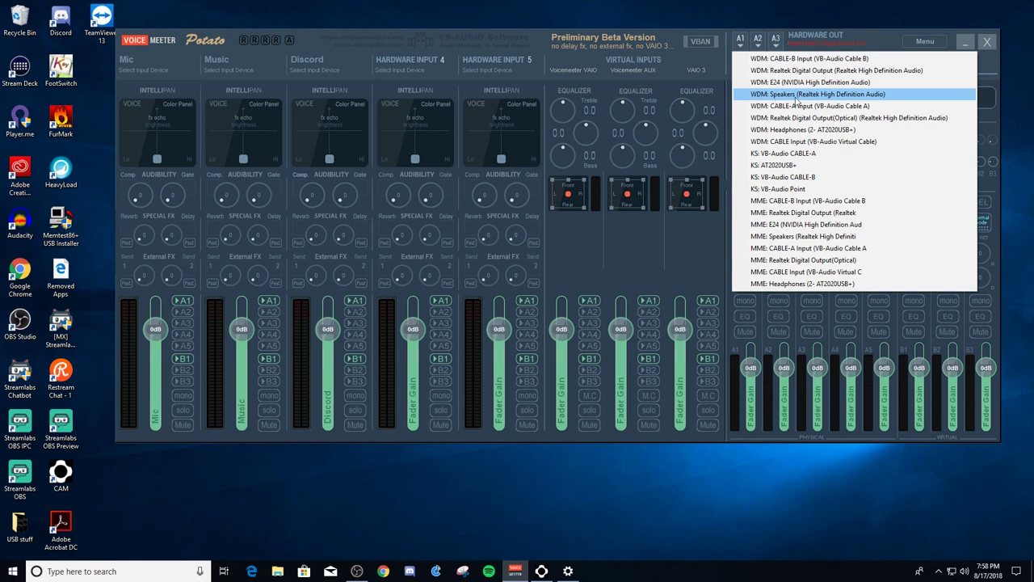
pyautogui.click(858, 97)
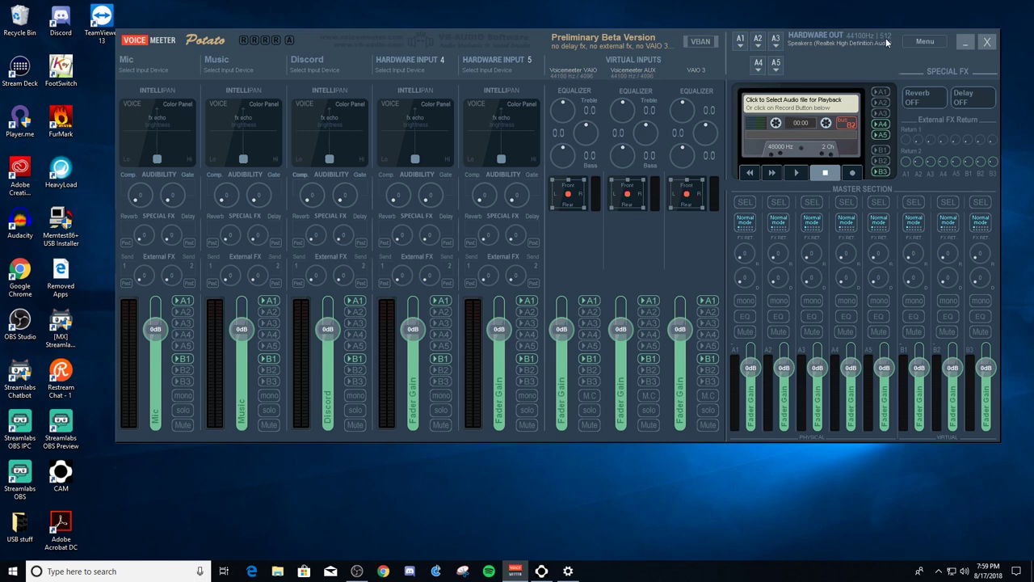
pyautogui.click(936, 46)
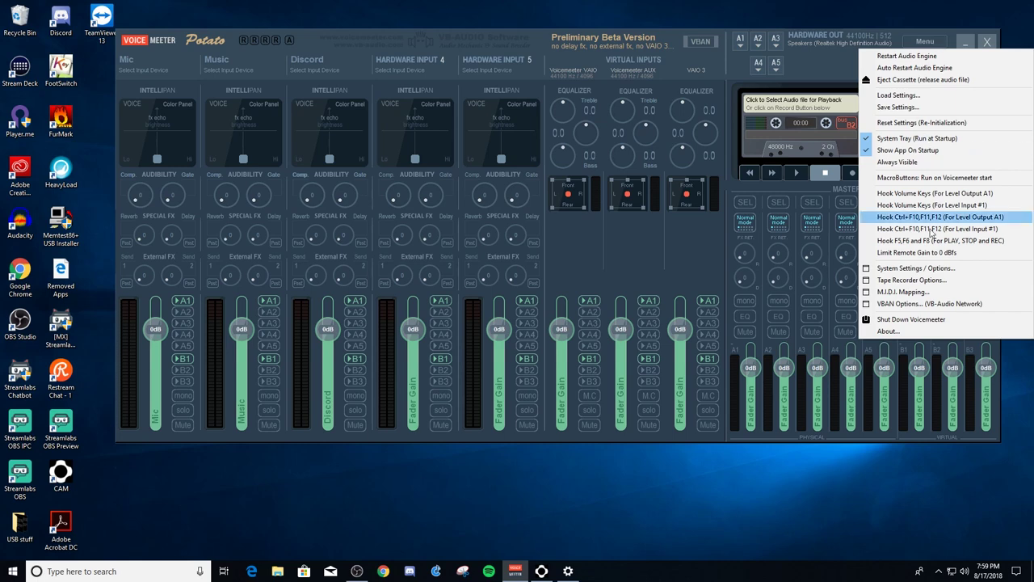
# Set Preferred Main SampleRate to 48000 Hz in System Settings / Options, then close it.
pyautogui.click(963, 272)
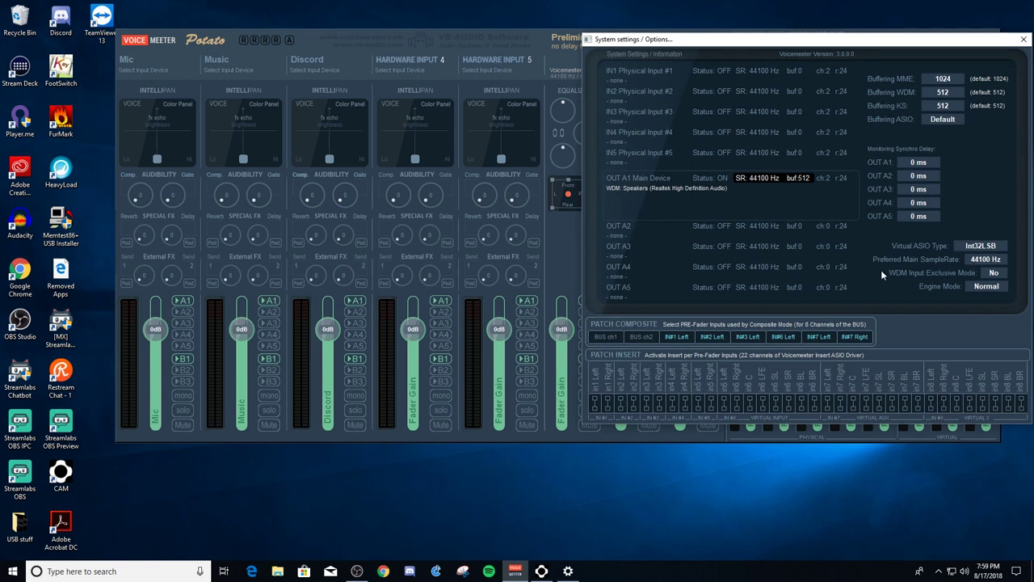
pyautogui.click(978, 261)
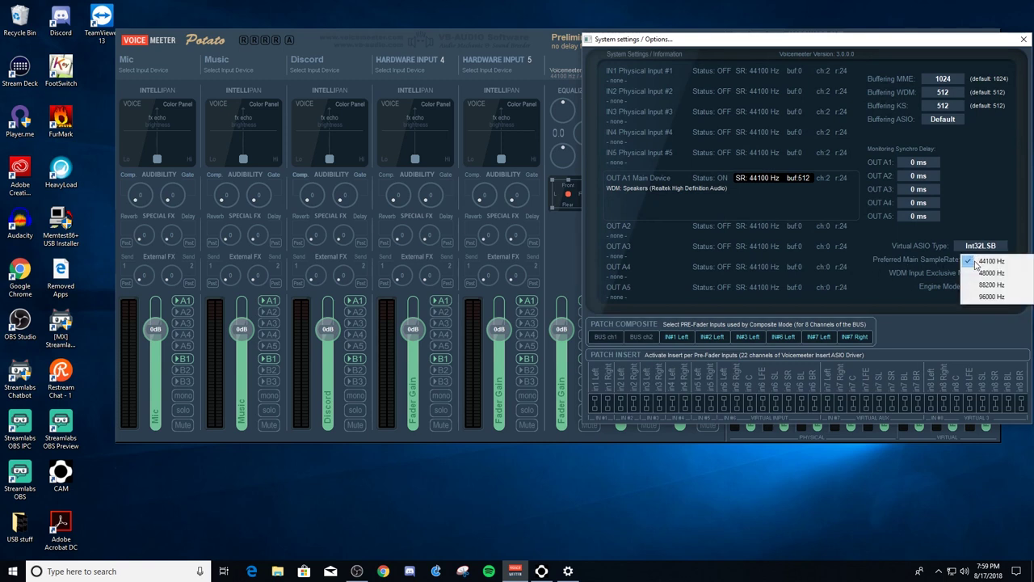
pyautogui.click(988, 273)
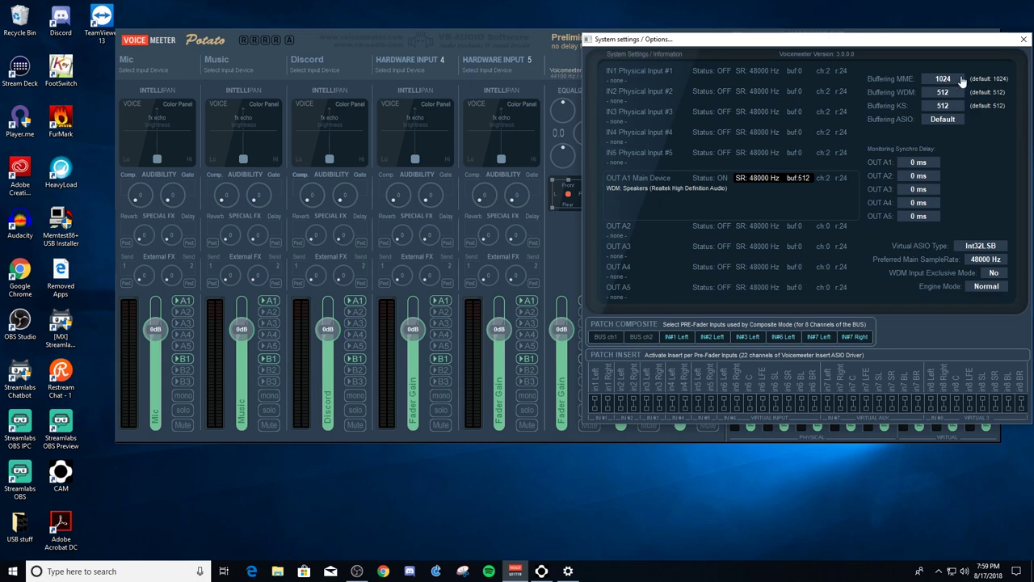
pyautogui.moveTo(953, 40); pyautogui.dragTo(875, 64)
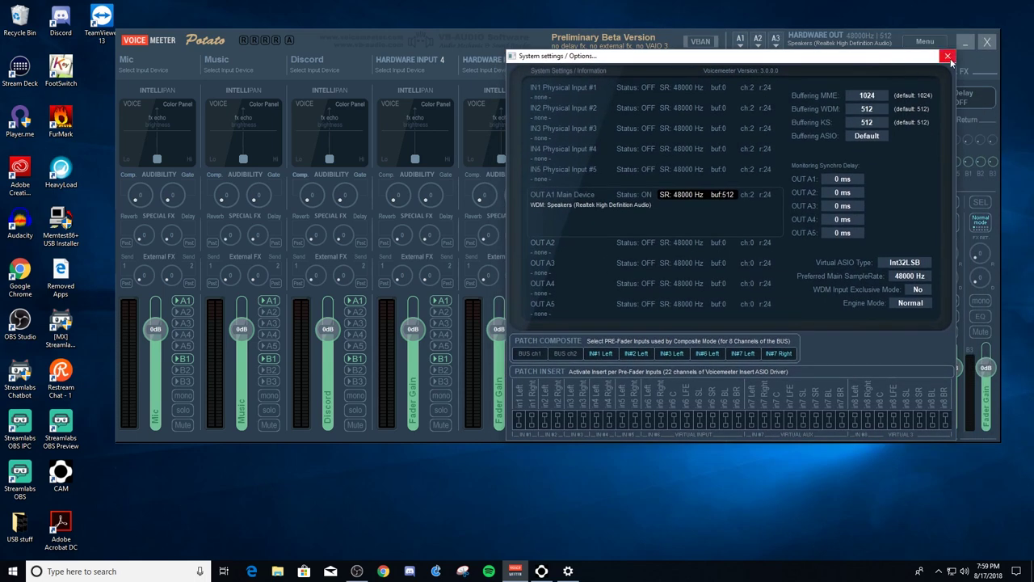
pyautogui.click(948, 56)
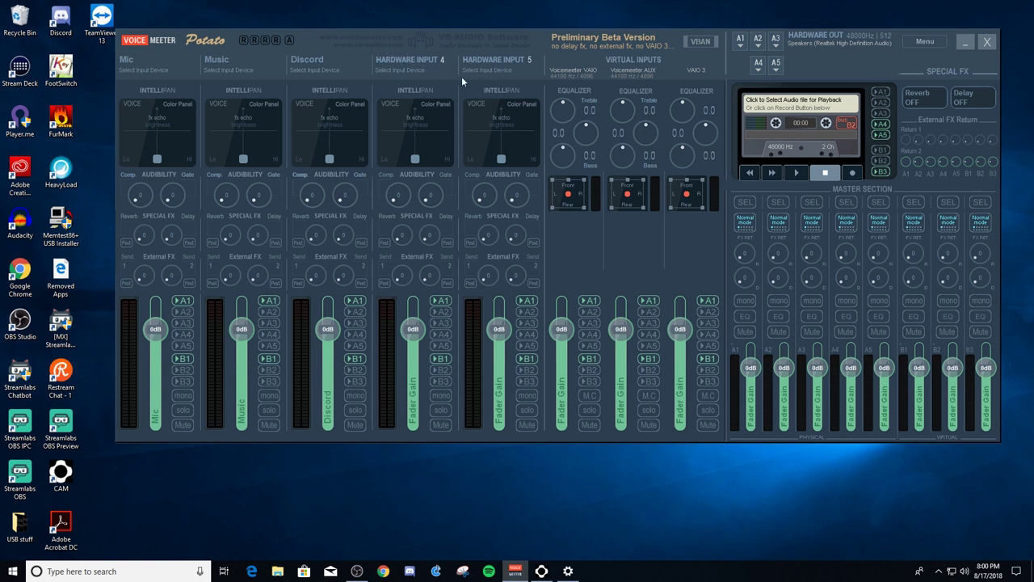
# Assign WDM: Microphone (2- AT2020USB+) as the Mic strip's input device.
pyautogui.click(157, 70)
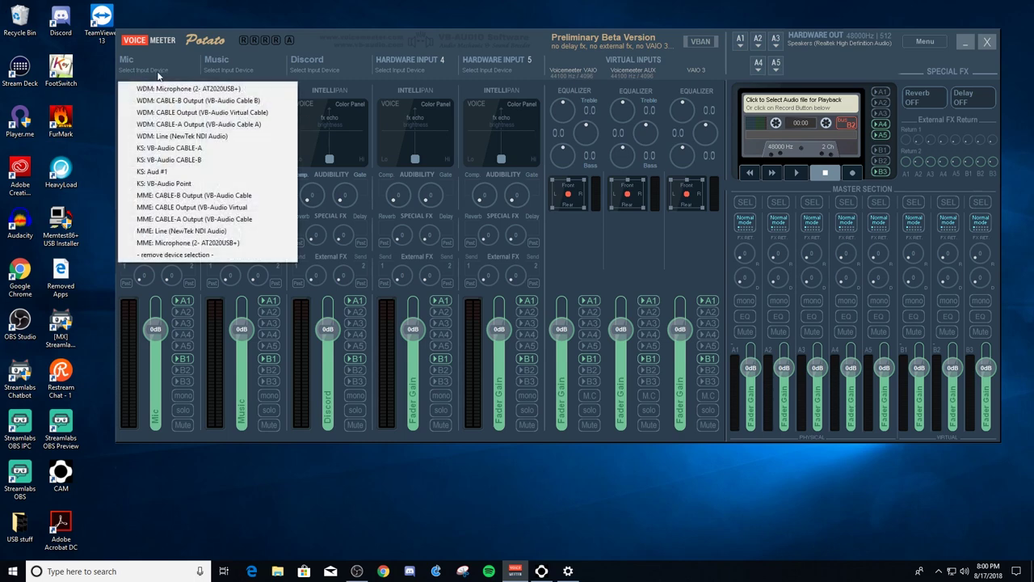
pyautogui.click(217, 89)
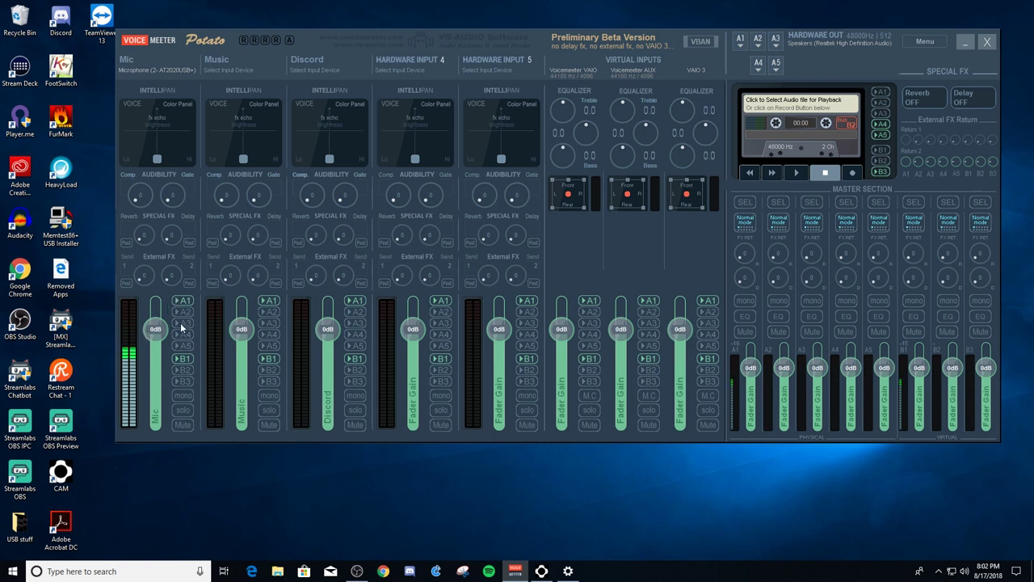
# Toggle B1 off, then switch the Mic strip's A2–A5, B1 and B2 buses on.
pyautogui.click(186, 358)
pyautogui.click(183, 311)
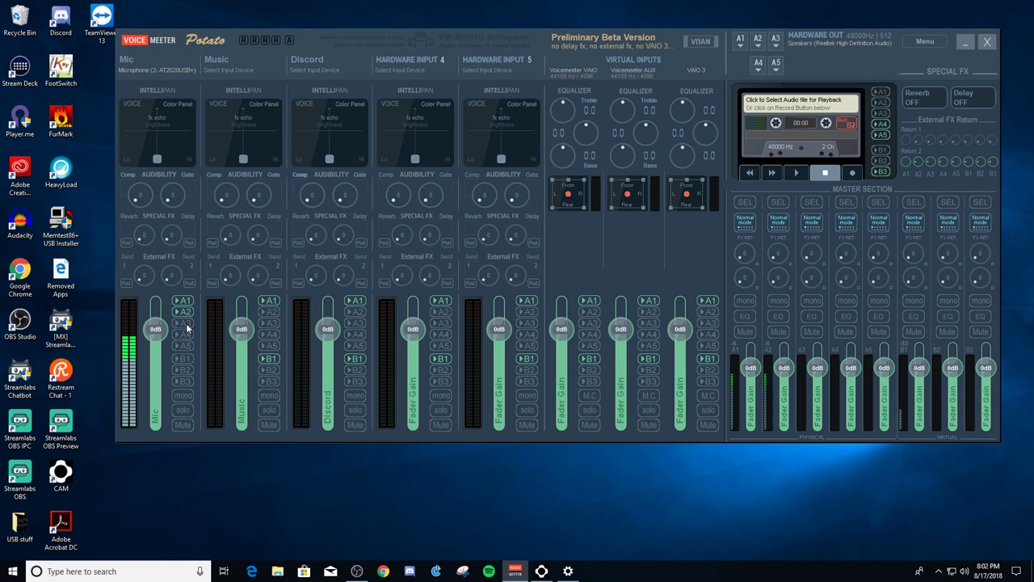
pyautogui.click(183, 322)
pyautogui.click(183, 334)
pyautogui.click(185, 345)
pyautogui.click(185, 358)
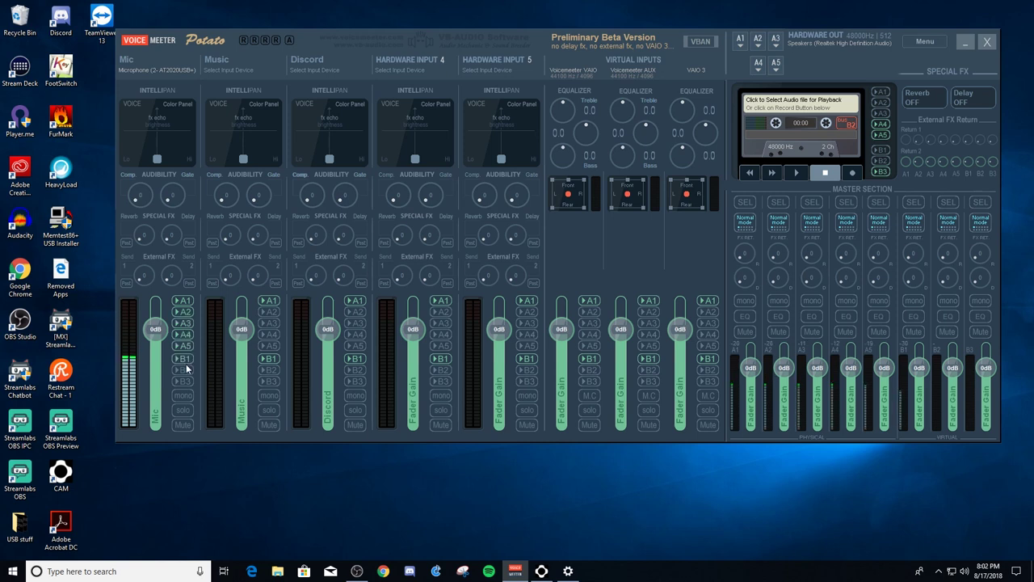
pyautogui.click(184, 370)
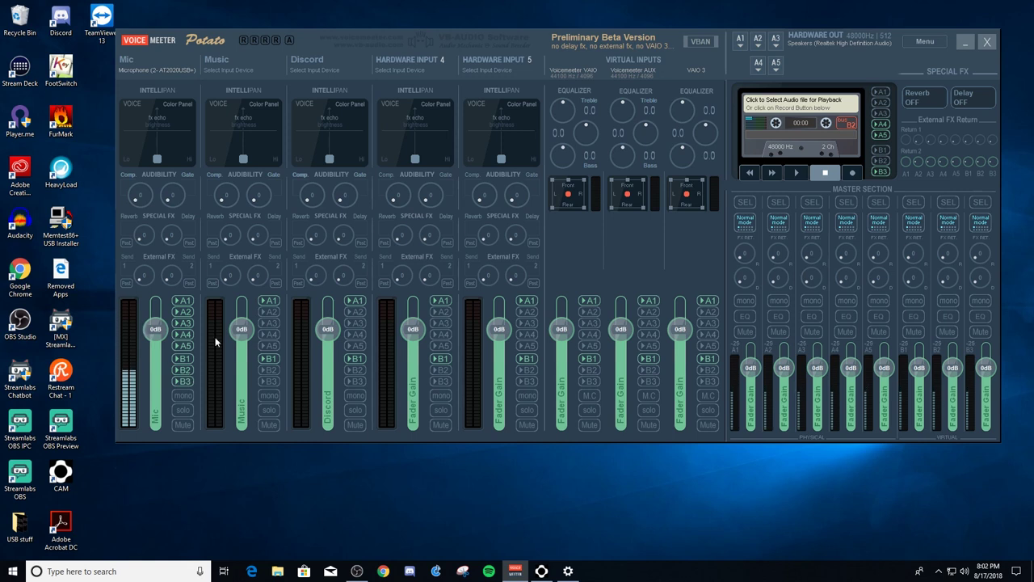
# Switch the Mic strip's B3, B2, B1 and A5–A2 buses back off, leaving only A1 lit.
pyautogui.click(184, 381)
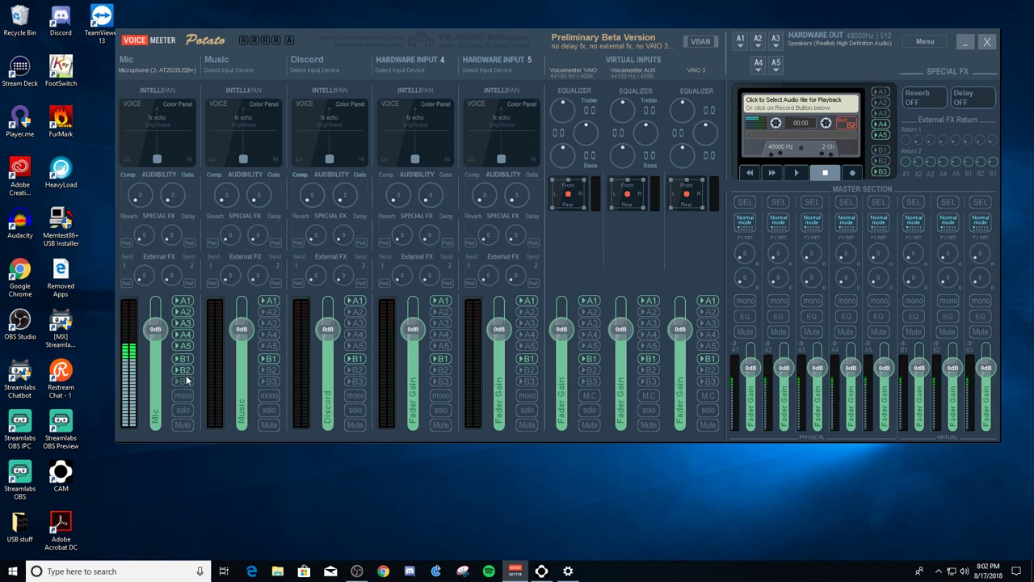
pyautogui.click(184, 370)
pyautogui.click(184, 358)
pyautogui.click(185, 346)
pyautogui.click(185, 346)
pyautogui.click(185, 334)
pyautogui.click(184, 322)
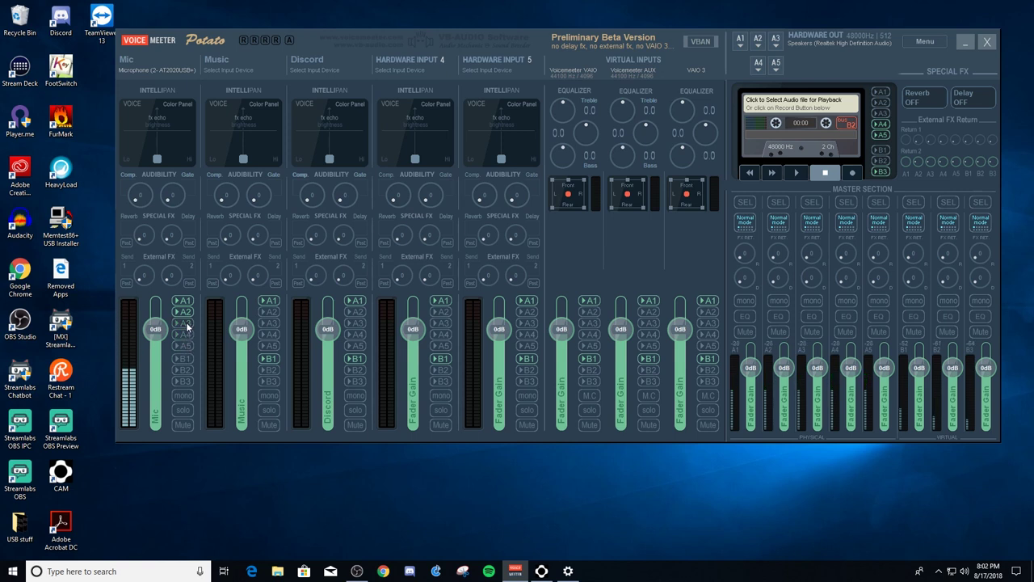
pyautogui.click(184, 311)
pyautogui.click(185, 300)
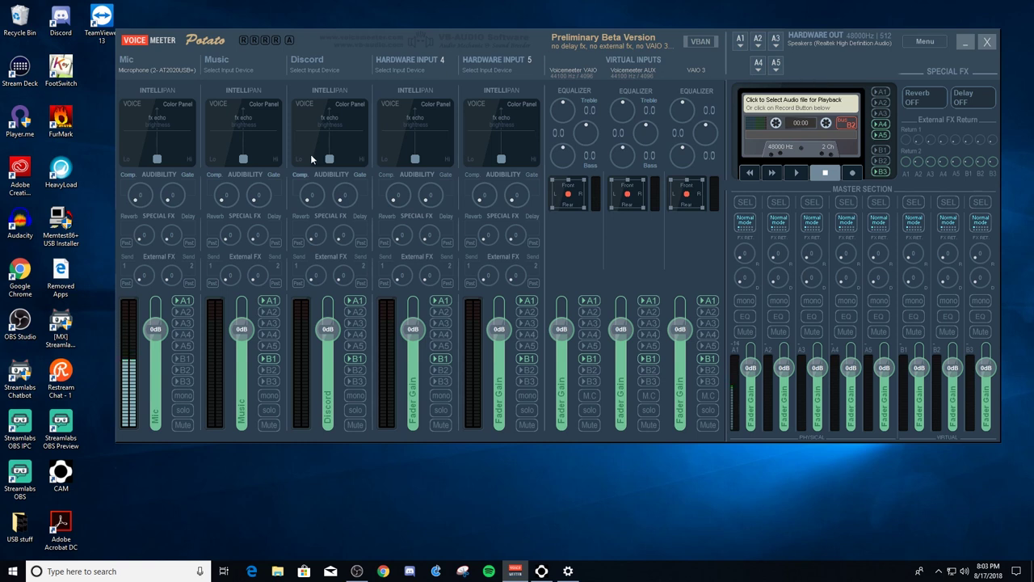
# Move the Mic strip from A1 to B2 and raise the B2 fader to about +10 dB.
pyautogui.click(185, 300)
pyautogui.click(185, 370)
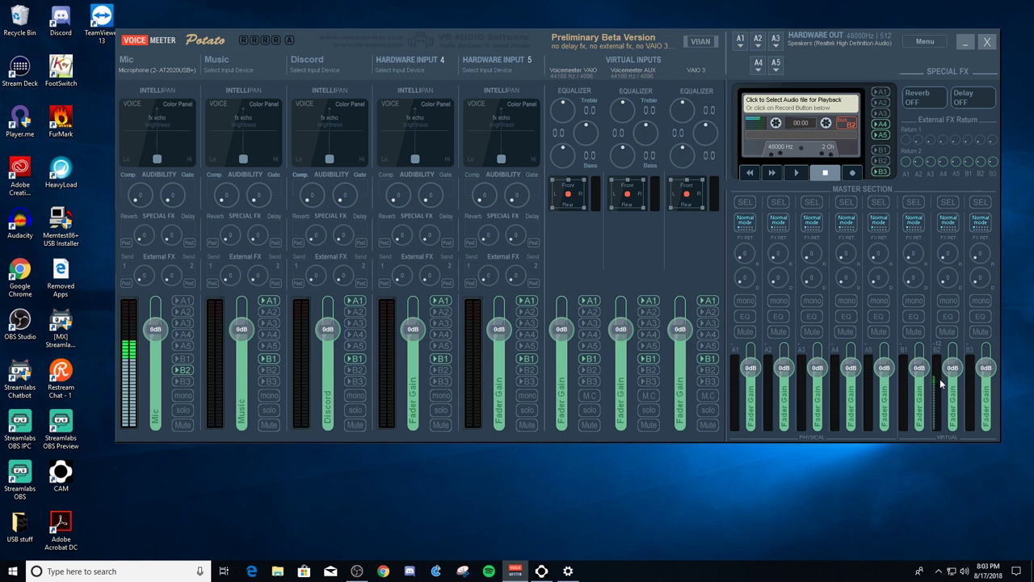
pyautogui.moveTo(952, 373)
pyautogui.mouseDown()
pyautogui.moveTo(957, 360)
pyautogui.moveTo(961, 372)
pyautogui.mouseUp()
# Turn VBAN on in the Network Configuration window and enable outgoing Stream1.
pyautogui.click(700, 41)
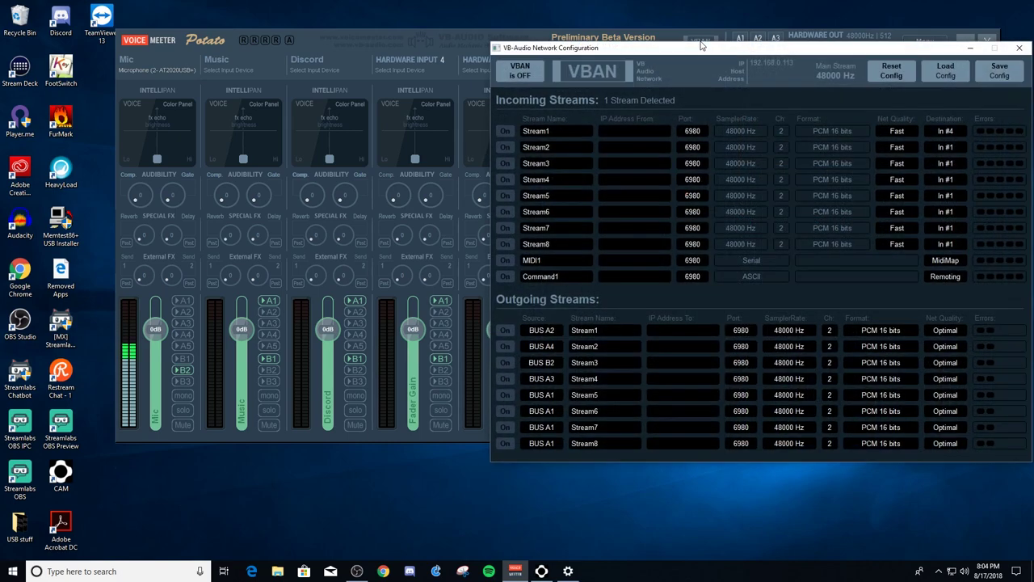
pyautogui.moveTo(705, 46); pyautogui.dragTo(667, 18)
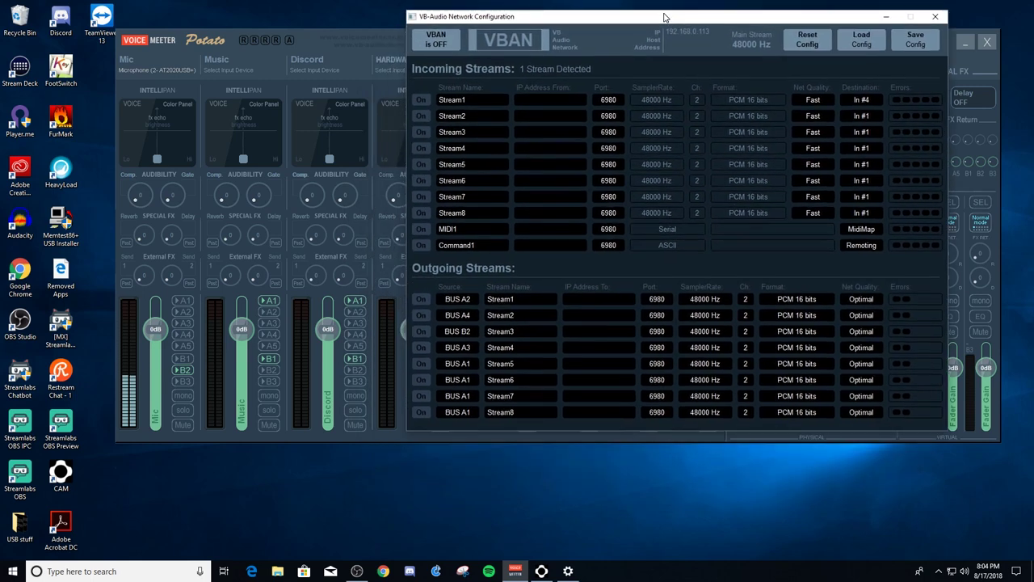
pyautogui.click(443, 43)
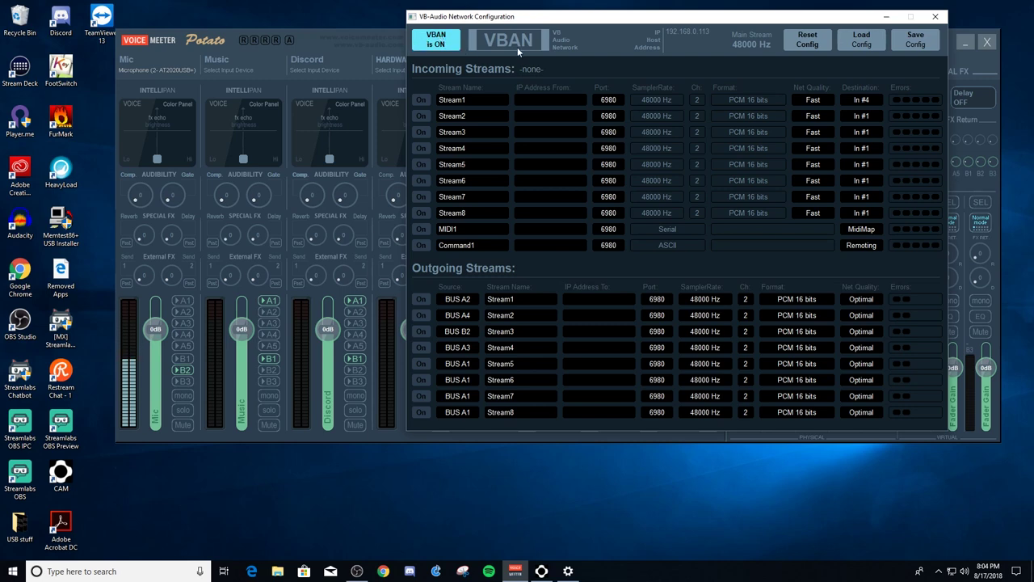
pyautogui.moveTo(664, 24); pyautogui.dragTo(591, 70)
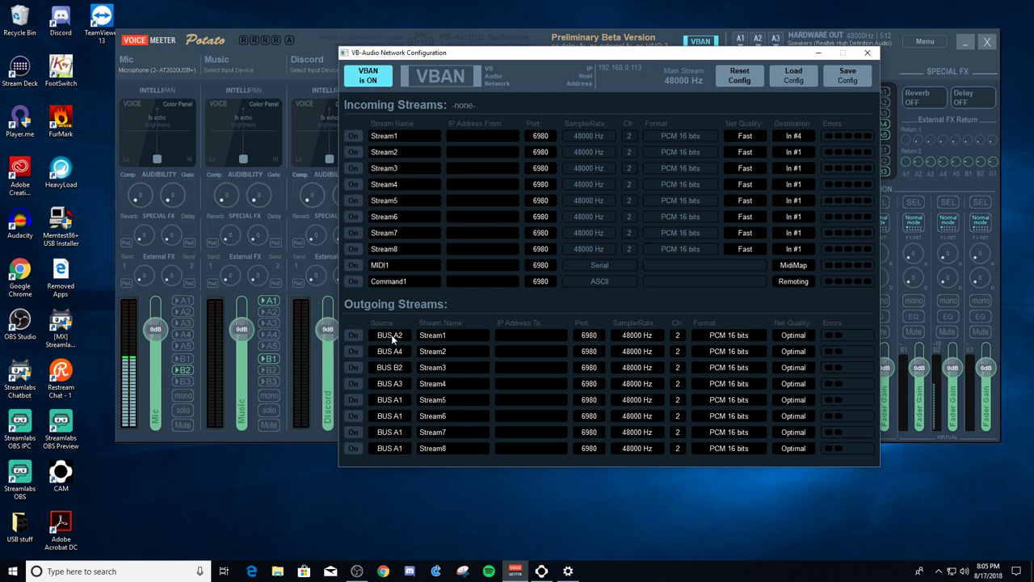
pyautogui.click(355, 337)
pyautogui.click(394, 337)
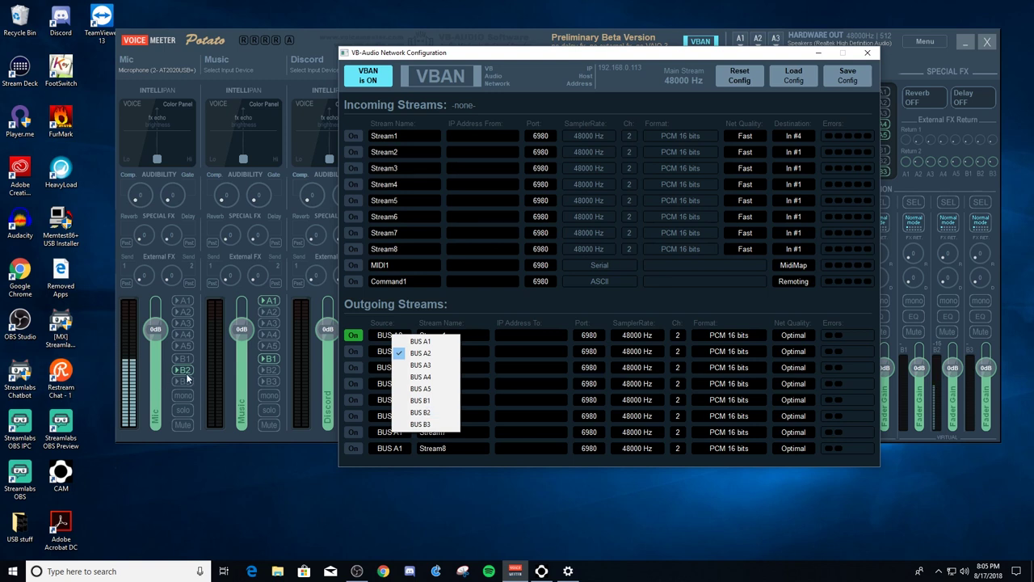
# Set outgoing Stream1's source to BUS B2 and rename it Mic.
pyautogui.click(437, 415)
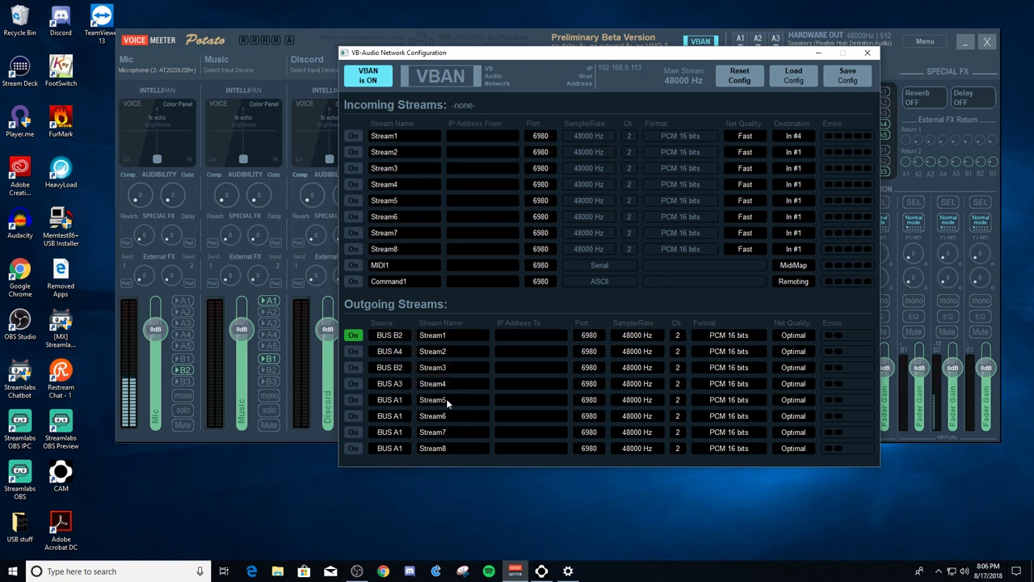
pyautogui.click(459, 334)
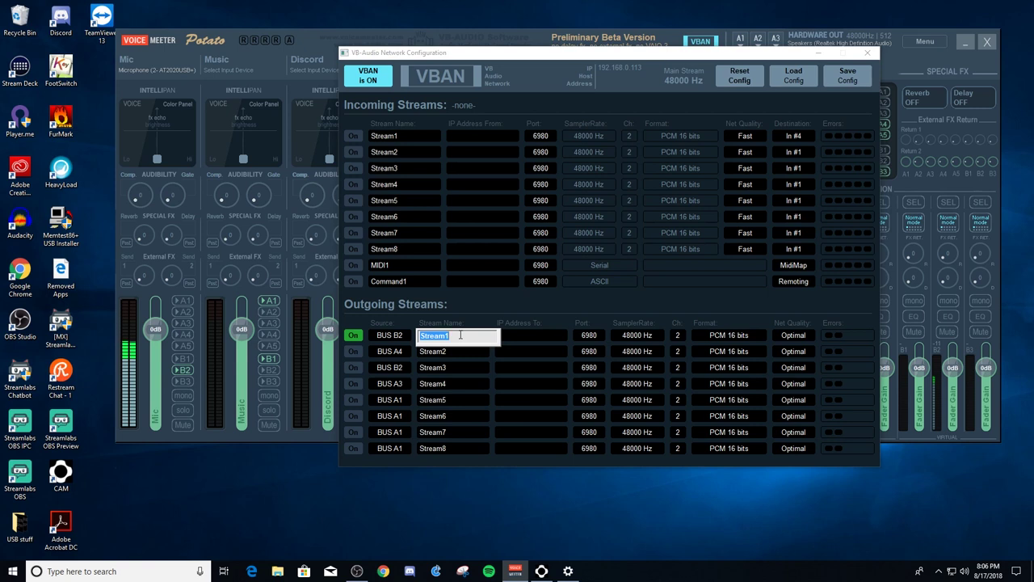
pyautogui.press('BackSpace')
pyautogui.write('M')
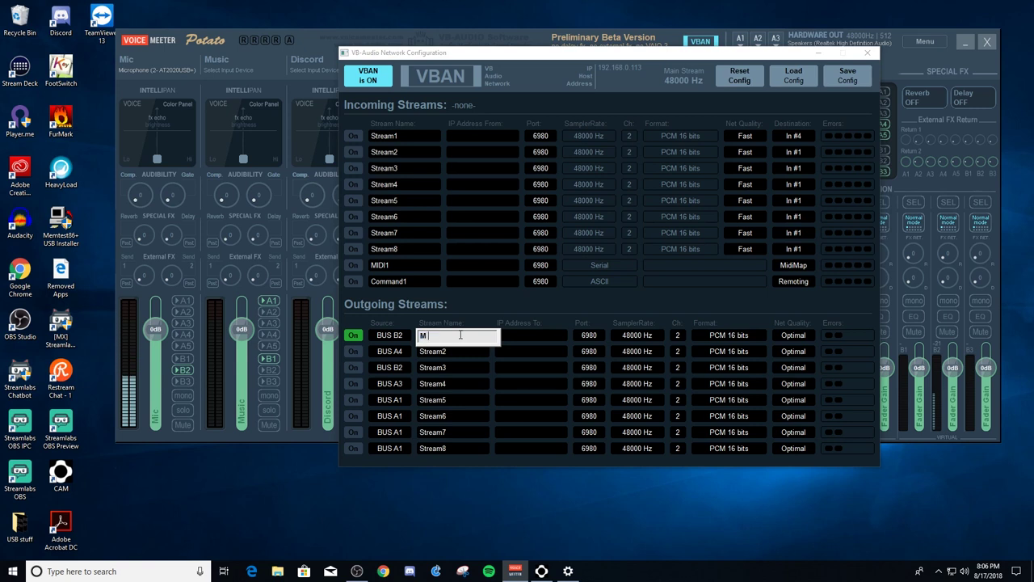
pyautogui.write('ic')
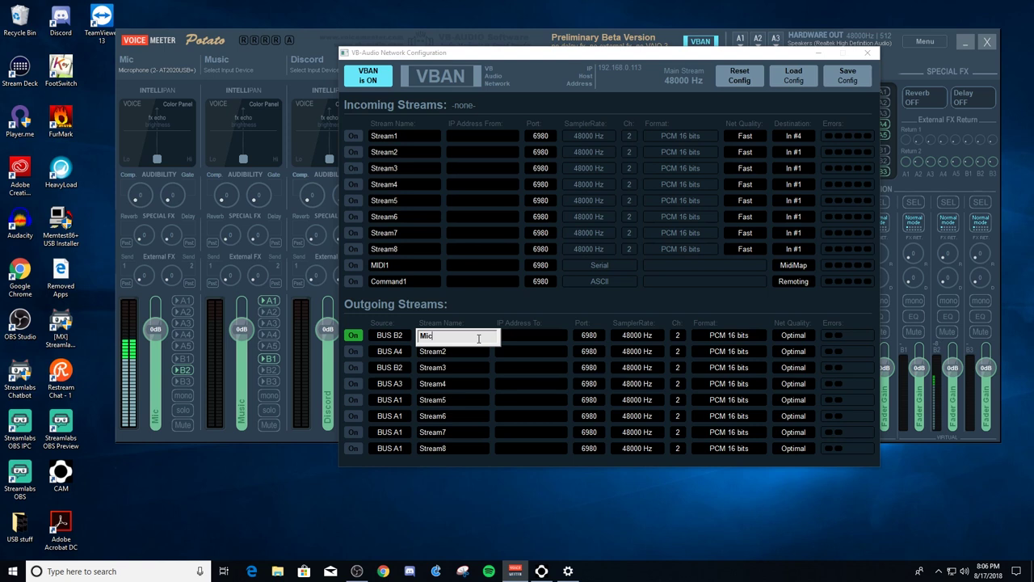
pyautogui.press('Return')
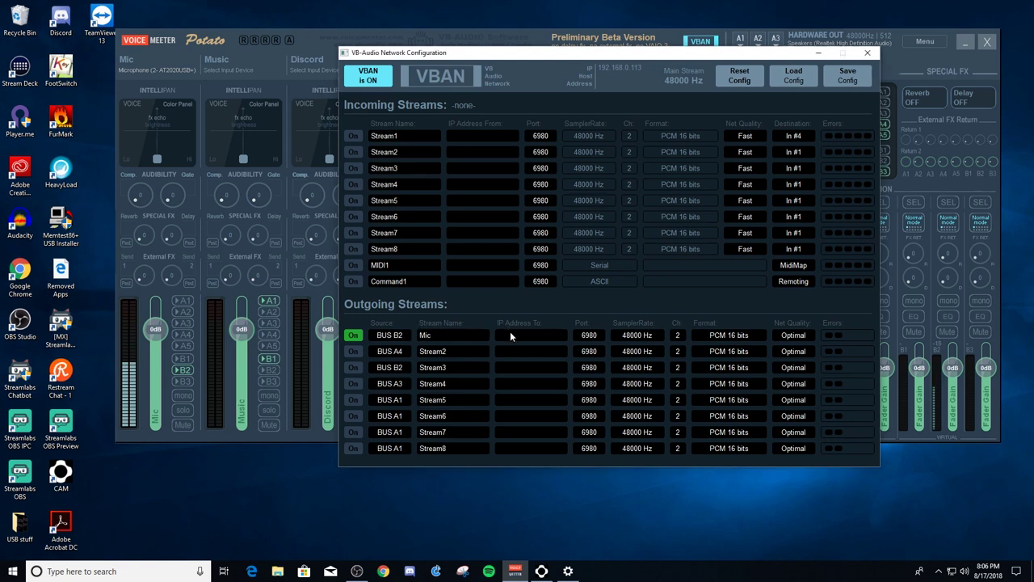
# Set the Mic stream's destination IP address to 192.168.0.112.
pyautogui.click(510, 333)
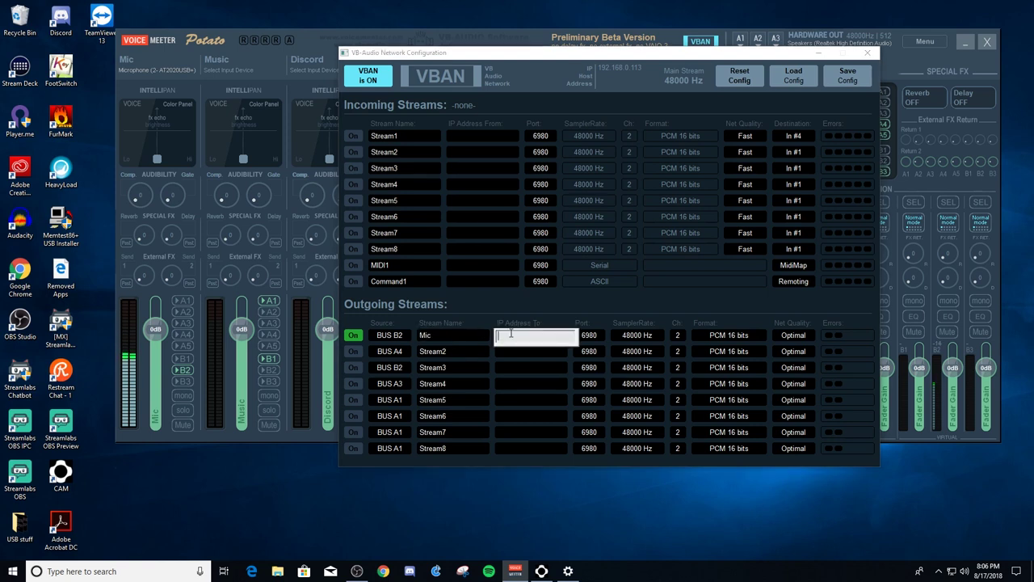
pyautogui.write('192.168.0.1')
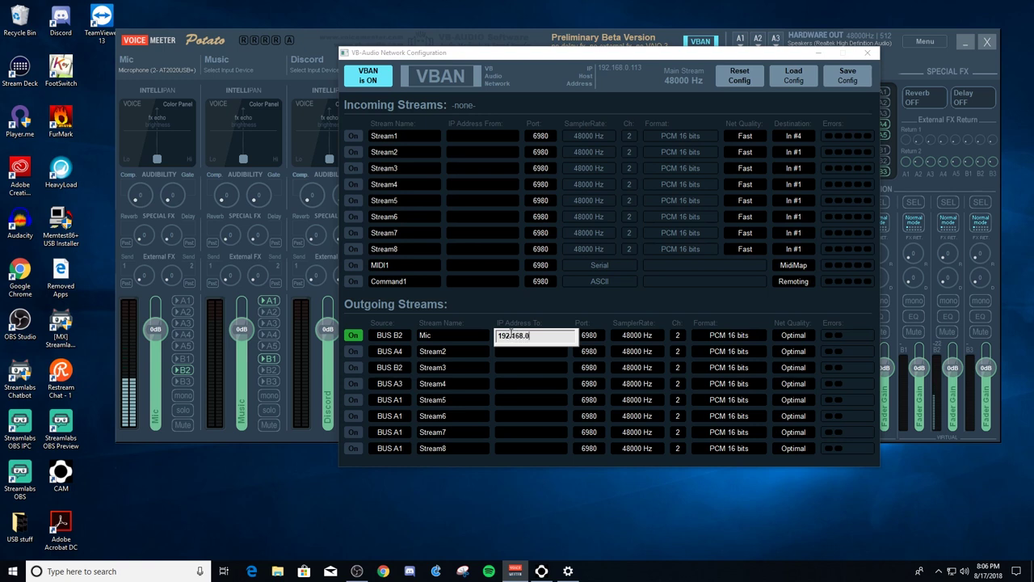
pyautogui.write('12')
pyautogui.press('Return')
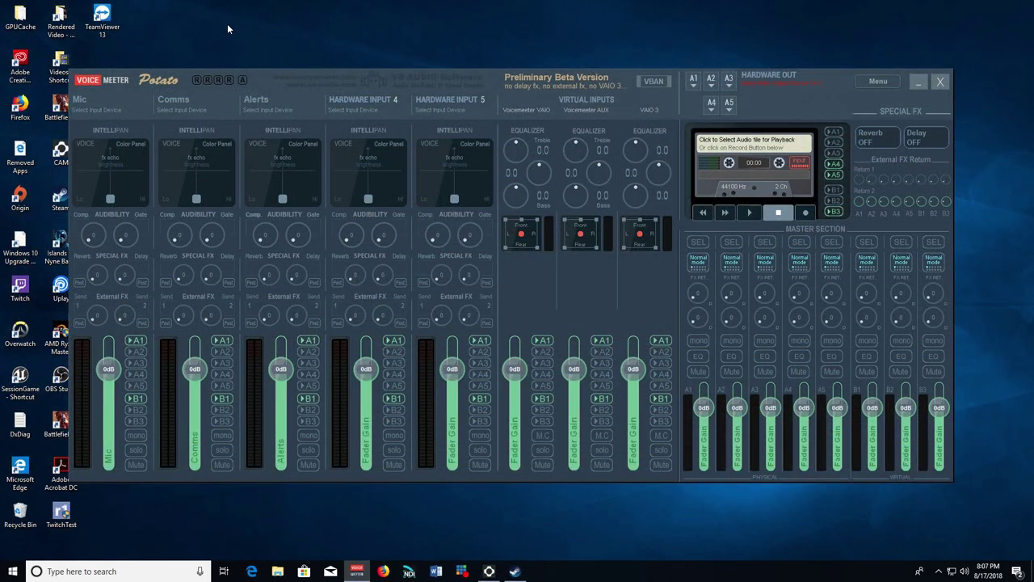
# Nudge the second PC's Voicemeeter window right and bring up A1's output device list.
pyautogui.moveTo(809, 81); pyautogui.dragTo(832, 77)
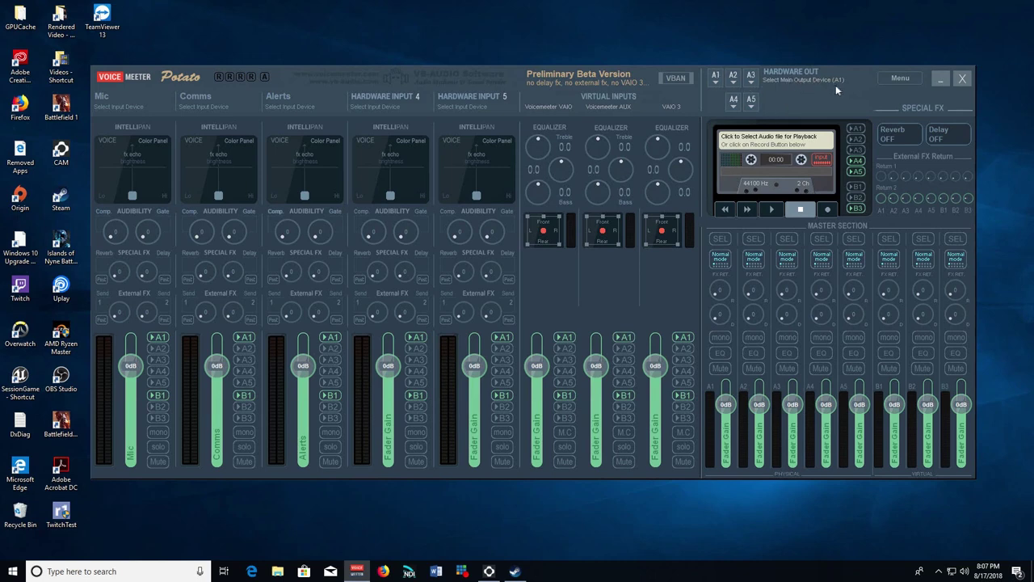
pyautogui.click(716, 78)
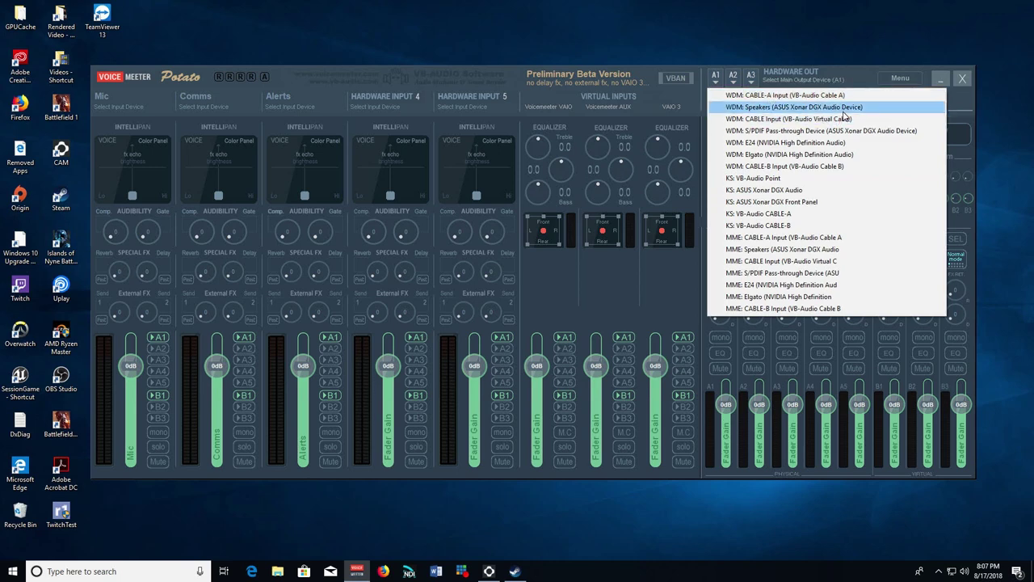
# Output A1 to ASUS Xonar DGX speakers and turn off A1/B1 on the Mic, Comms and Alerts strips.
pyautogui.click(762, 108)
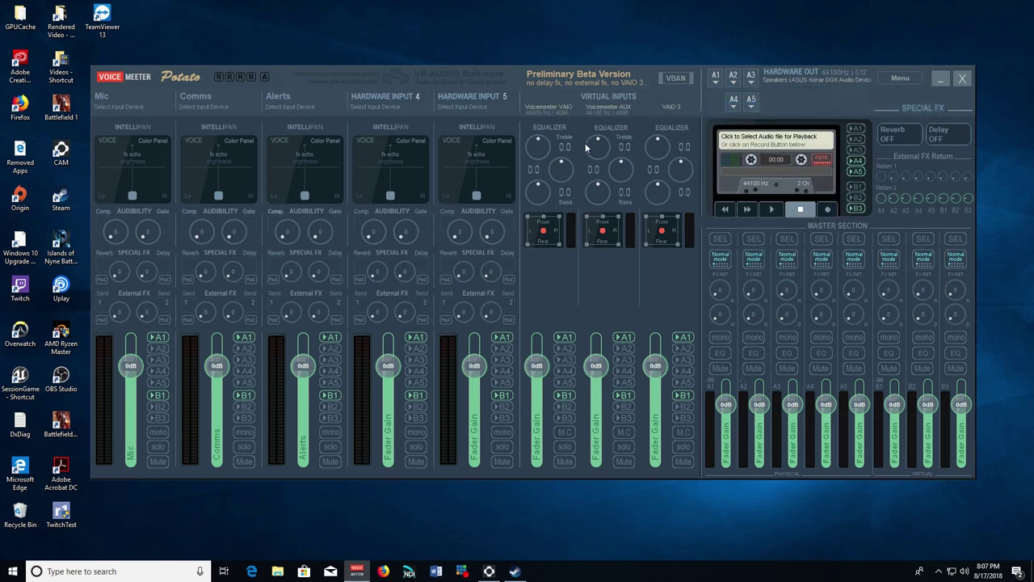
pyautogui.click(164, 340)
pyautogui.click(162, 396)
pyautogui.click(245, 397)
pyautogui.click(244, 337)
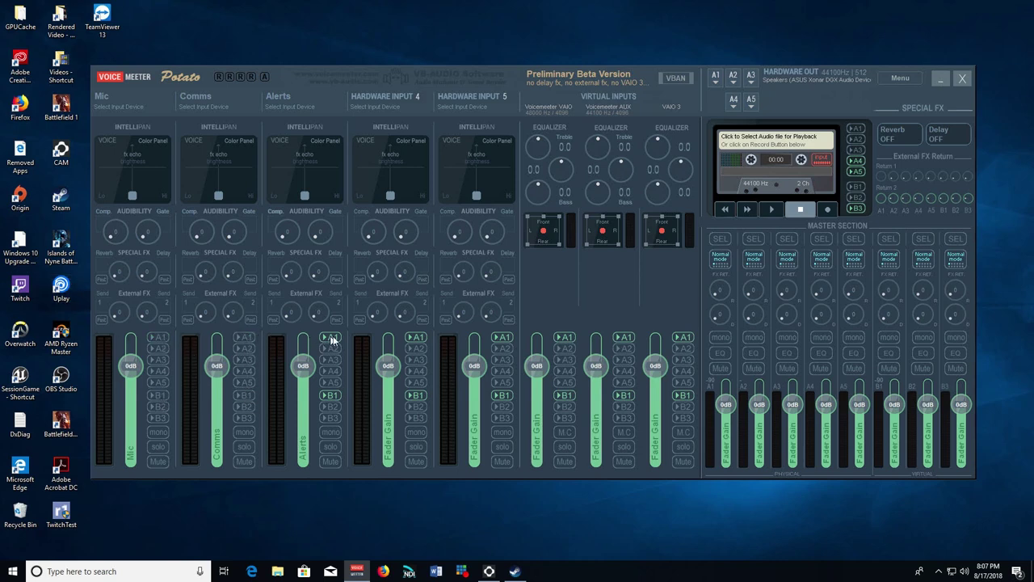
pyautogui.click(330, 337)
pyautogui.click(330, 396)
# Turn off A1 and B1 on Hardware Inputs 4–5 and the VAIO, AUX and VAIO3 strips.
pyautogui.click(413, 395)
pyautogui.click(416, 337)
pyautogui.click(502, 337)
pyautogui.click(501, 396)
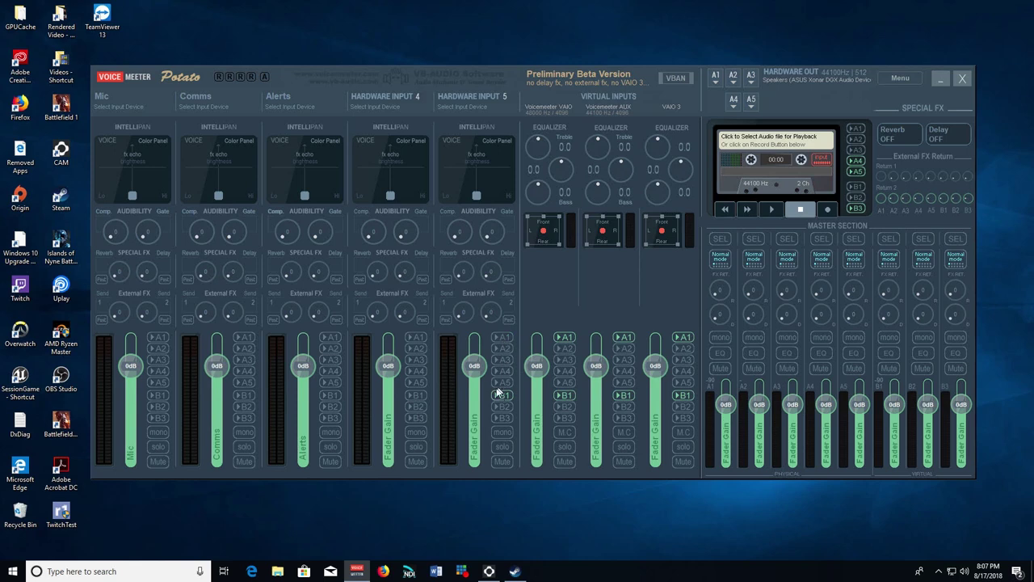
pyautogui.click(564, 395)
pyautogui.click(564, 337)
pyautogui.click(630, 337)
pyautogui.click(622, 395)
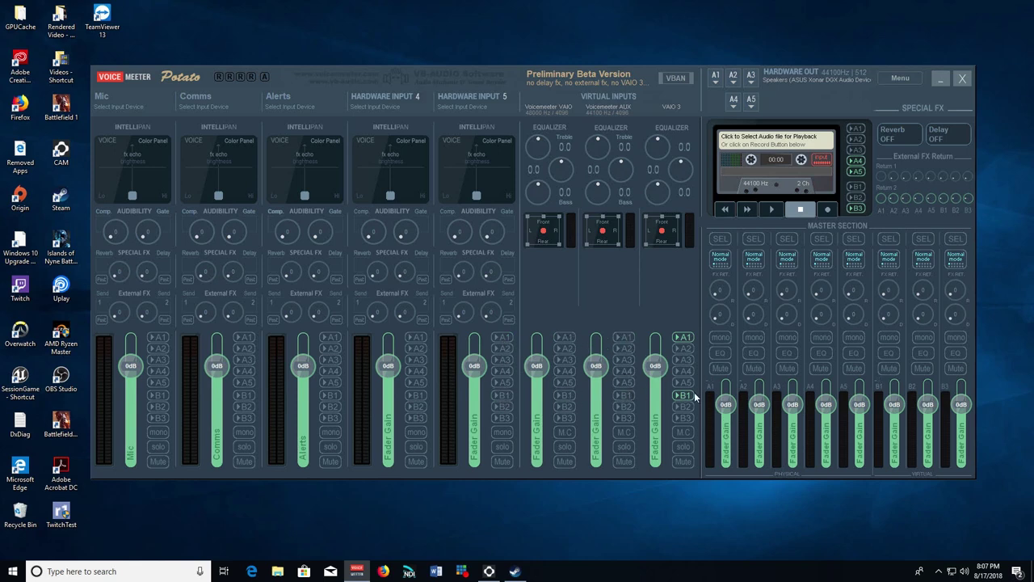
pyautogui.click(685, 395)
pyautogui.click(683, 338)
# Switch VBAN on and enable incoming Stream1 to receive the Mic stream from 192.168.0.113.
pyautogui.click(677, 77)
pyautogui.moveTo(663, 87); pyautogui.dragTo(468, 42)
pyautogui.click(322, 65)
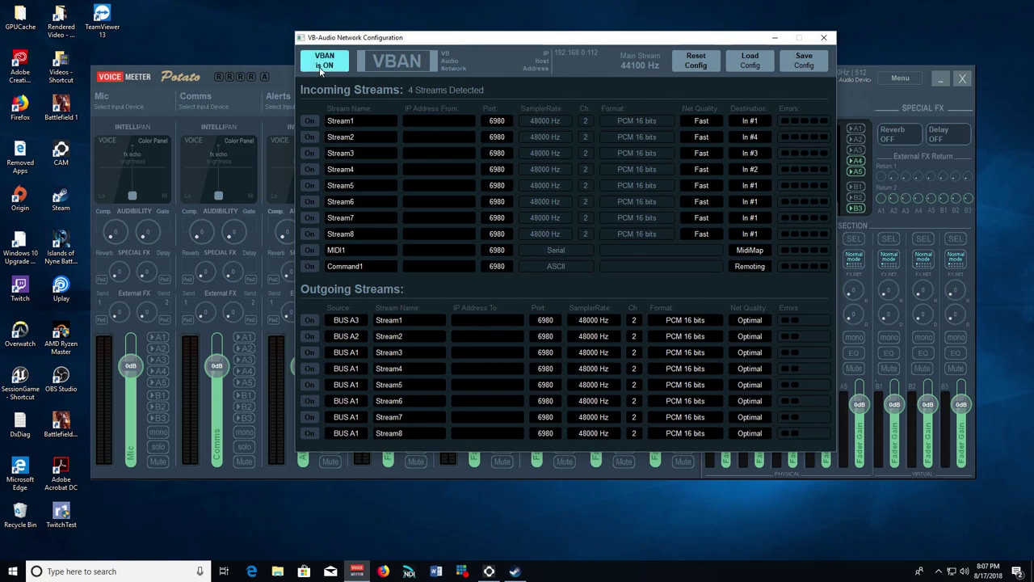
pyautogui.click(311, 122)
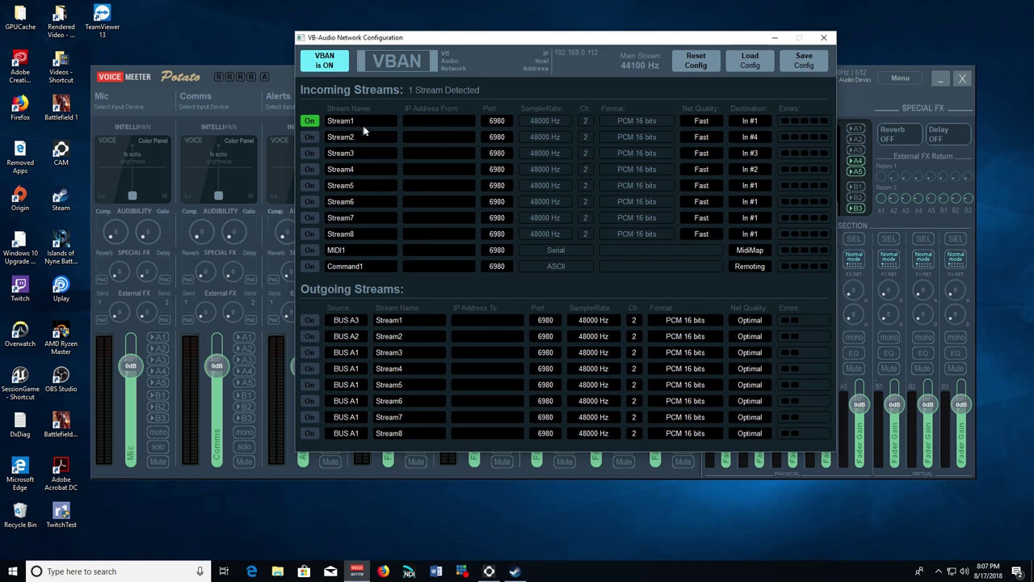
pyautogui.click(435, 124)
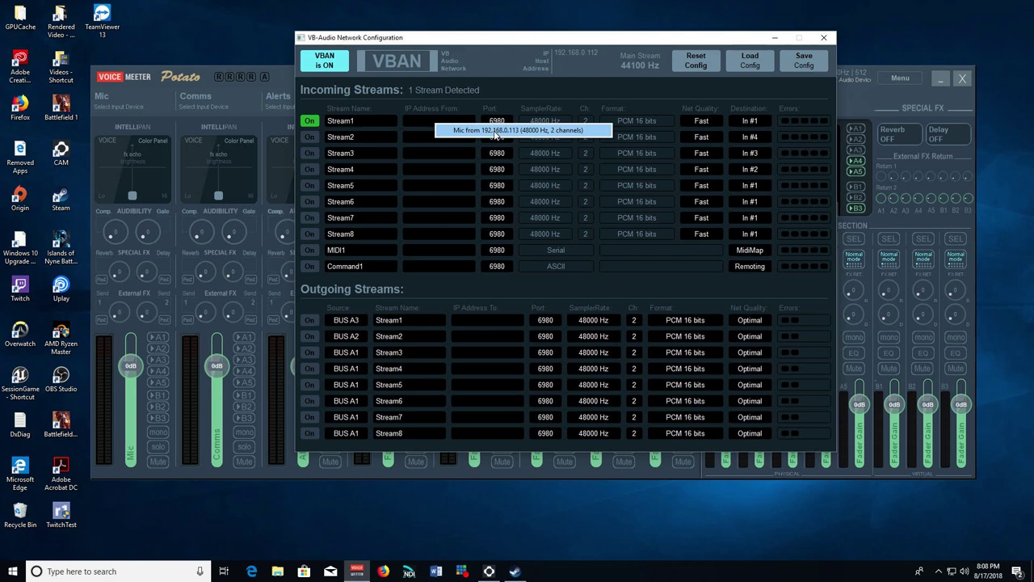
pyautogui.click(495, 132)
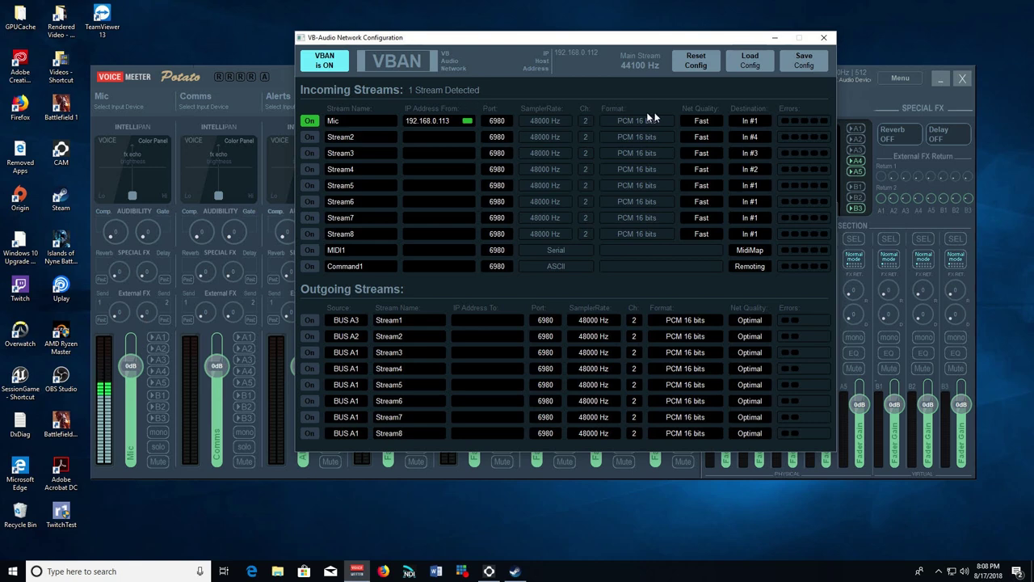
# Keep the Mic stream's destination at In #1 and show Errors as indicator lights.
pyautogui.click(754, 121)
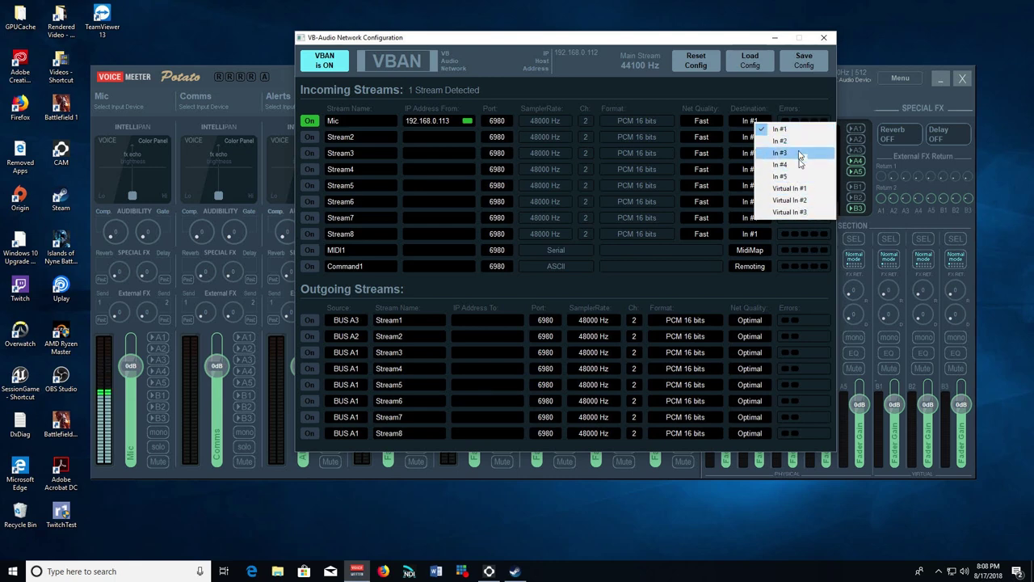
pyautogui.click(740, 83)
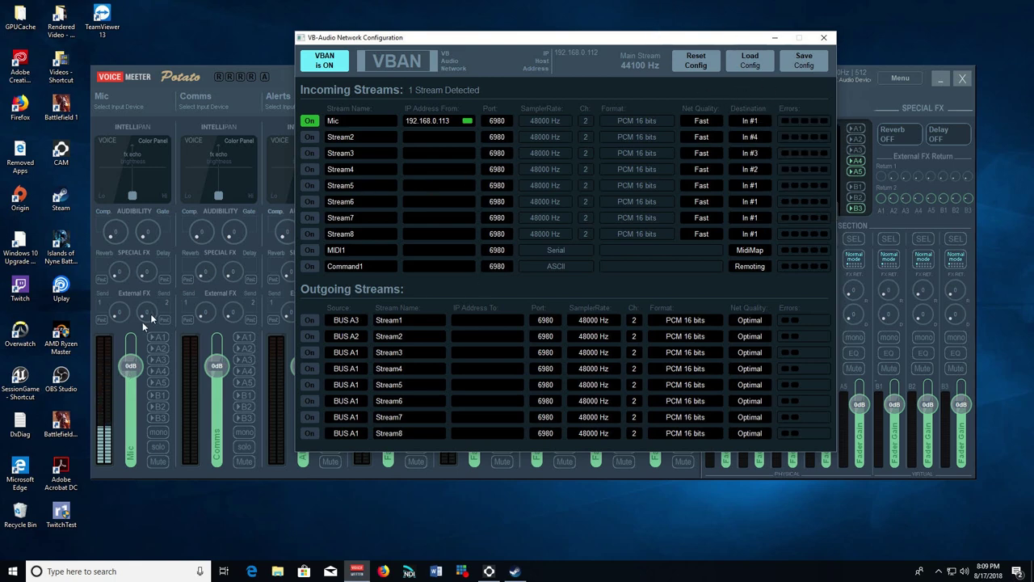
pyautogui.click(756, 121)
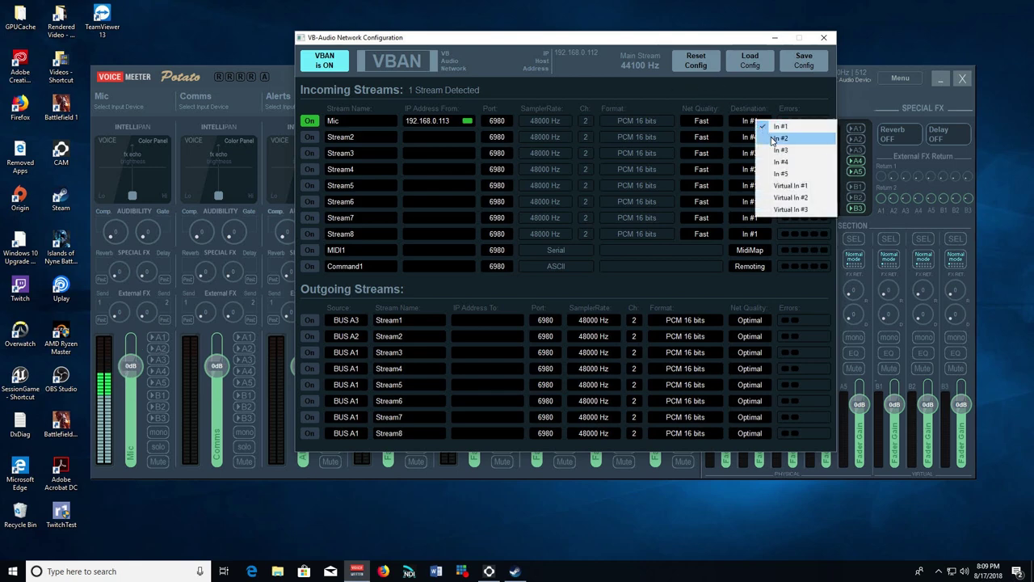
pyautogui.click(772, 134)
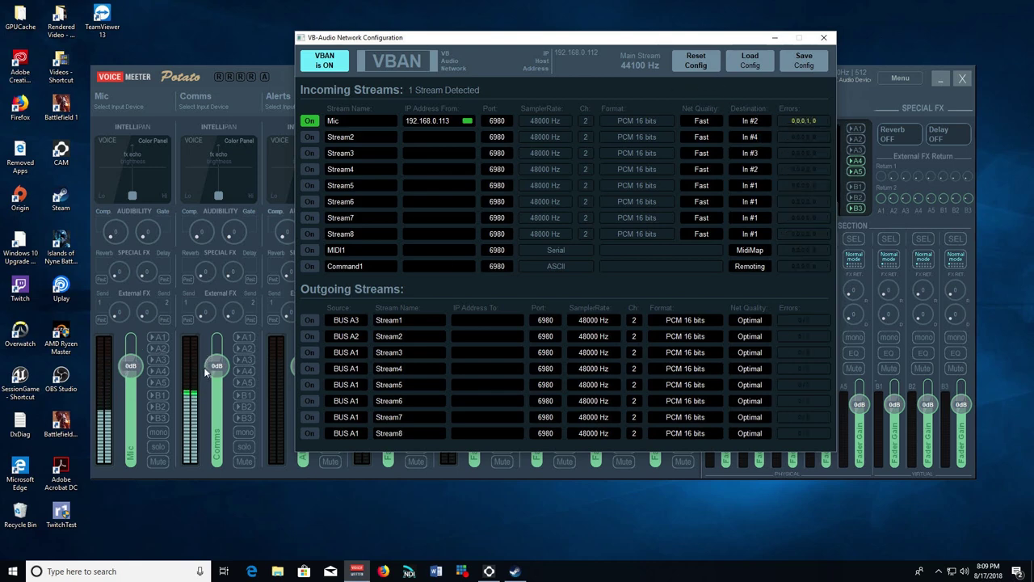
pyautogui.click(753, 122)
pyautogui.click(771, 129)
pyautogui.click(805, 120)
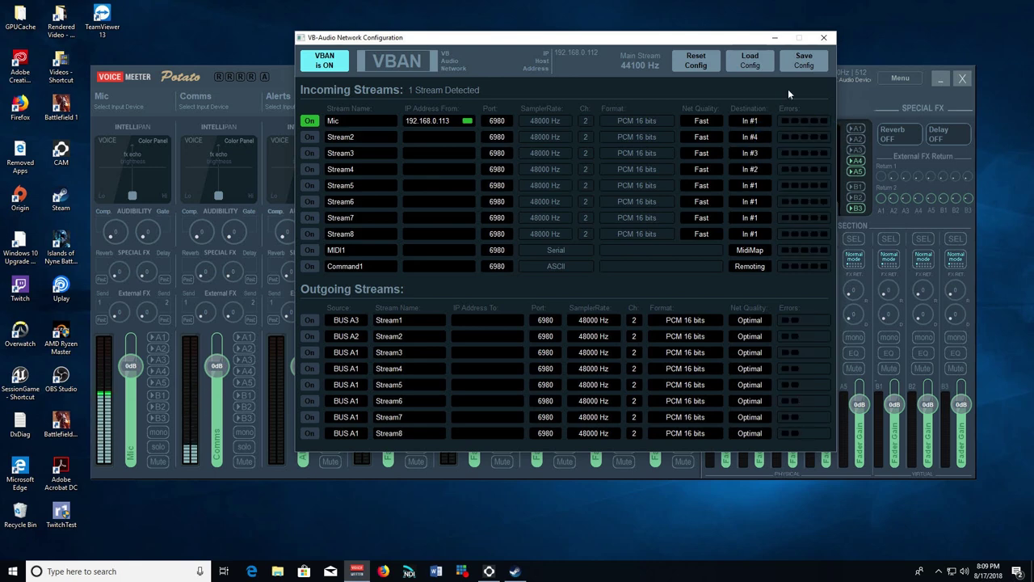
# Send the Mic strip to bus B2 and minimize the network configuration window.
pyautogui.moveTo(681, 45); pyautogui.dragTo(762, 27)
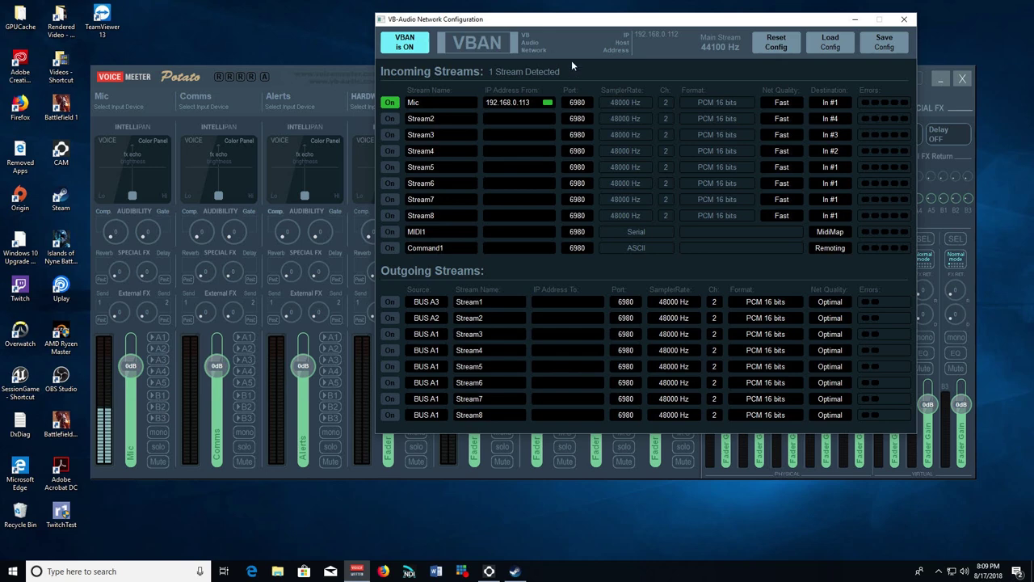
pyautogui.click(160, 409)
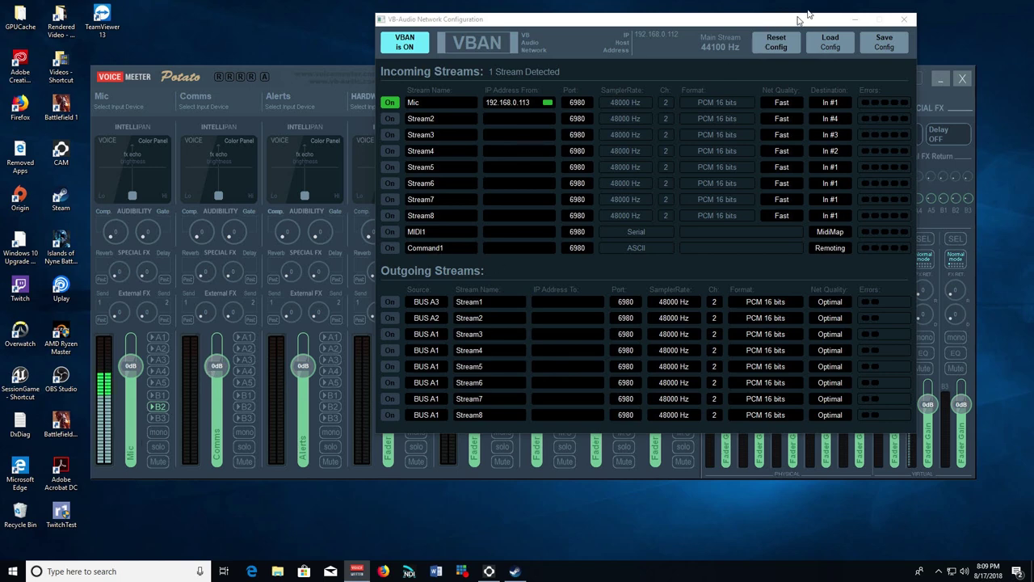
pyautogui.moveTo(844, 19); pyautogui.dragTo(703, 18)
pyautogui.click(715, 18)
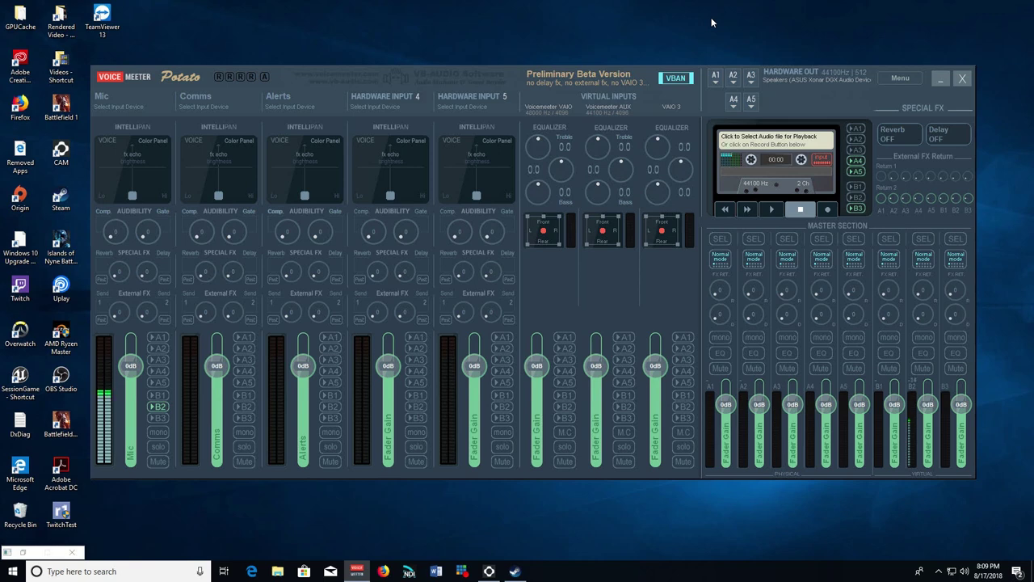
# Choose VoiceMeeter Aux Output (VB-Audio VoiceMeeter AUX VAIO) as the Windows input device, then close Settings.
pyautogui.rightClick(964, 571)
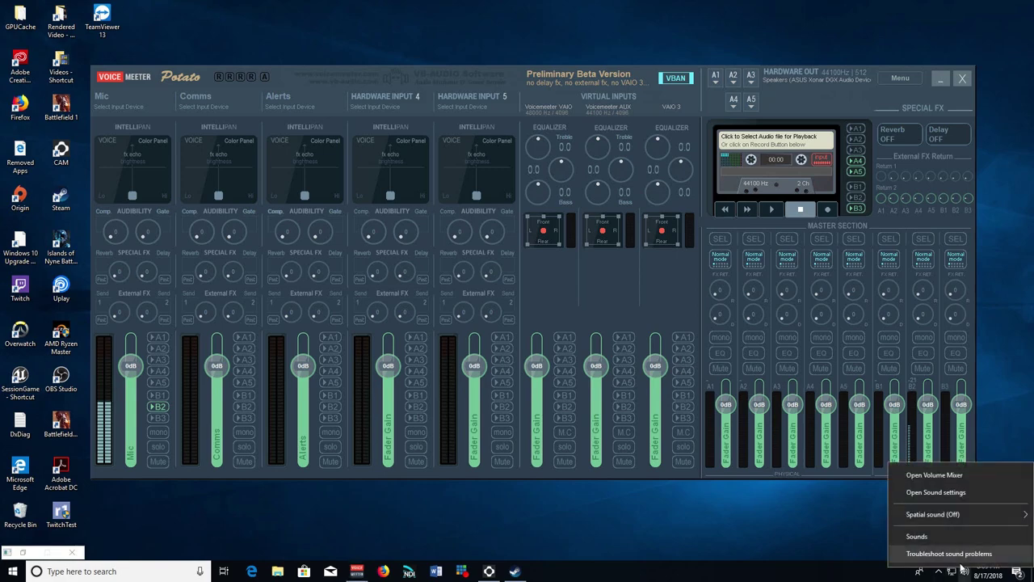
pyautogui.click(944, 497)
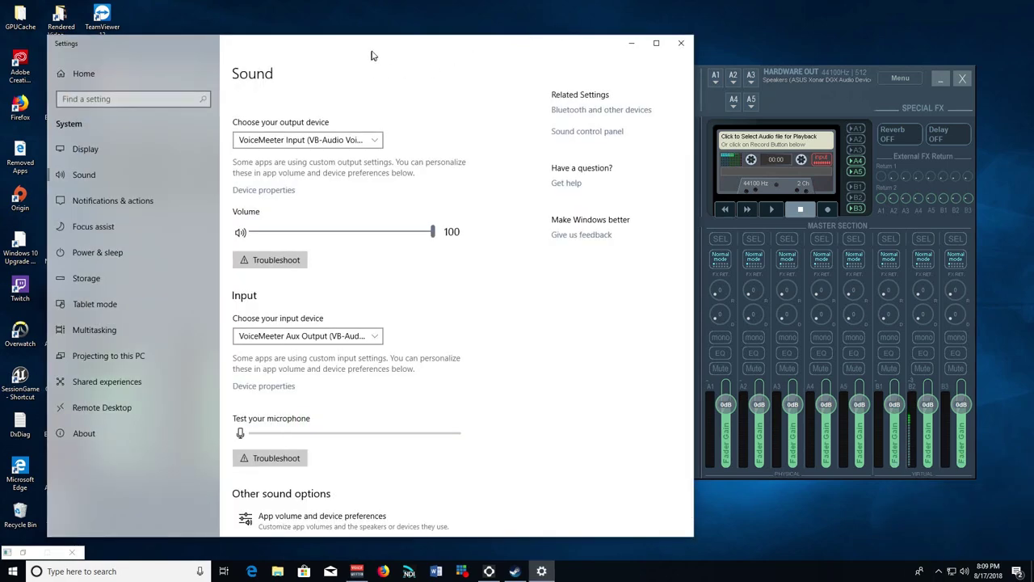
pyautogui.moveTo(374, 51); pyautogui.dragTo(483, 26)
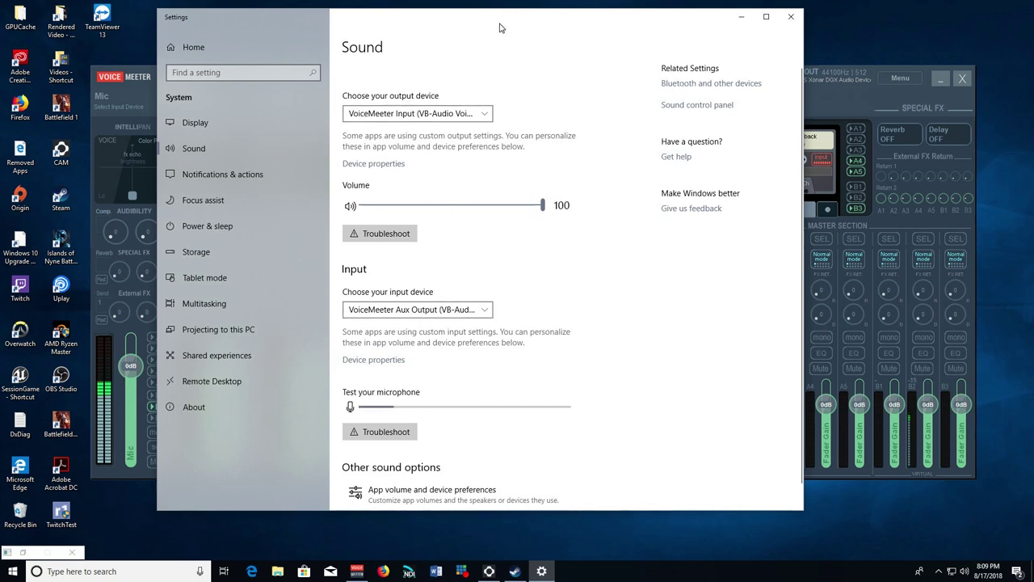
pyautogui.moveTo(499, 27); pyautogui.dragTo(520, 43)
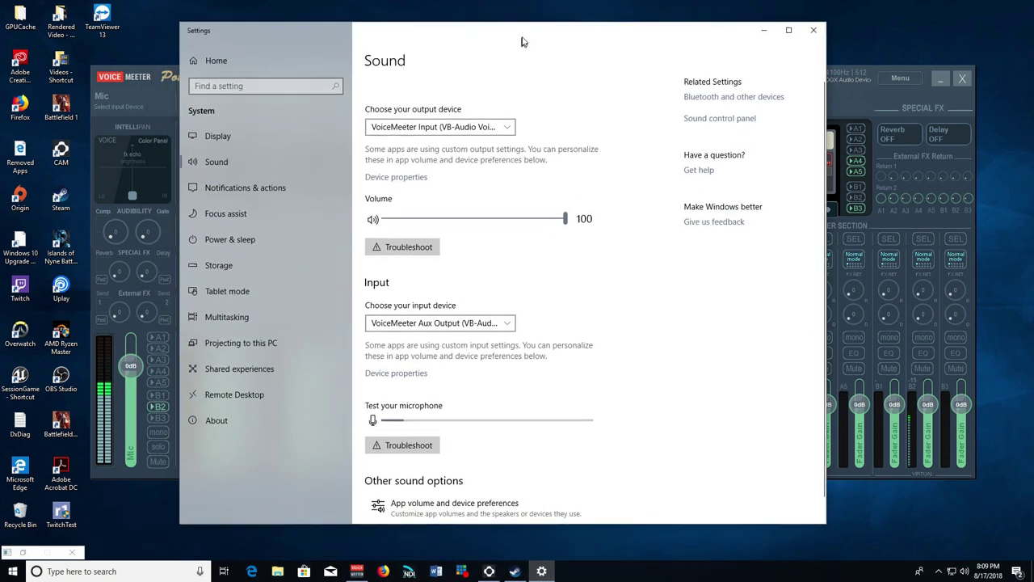
pyautogui.click(431, 327)
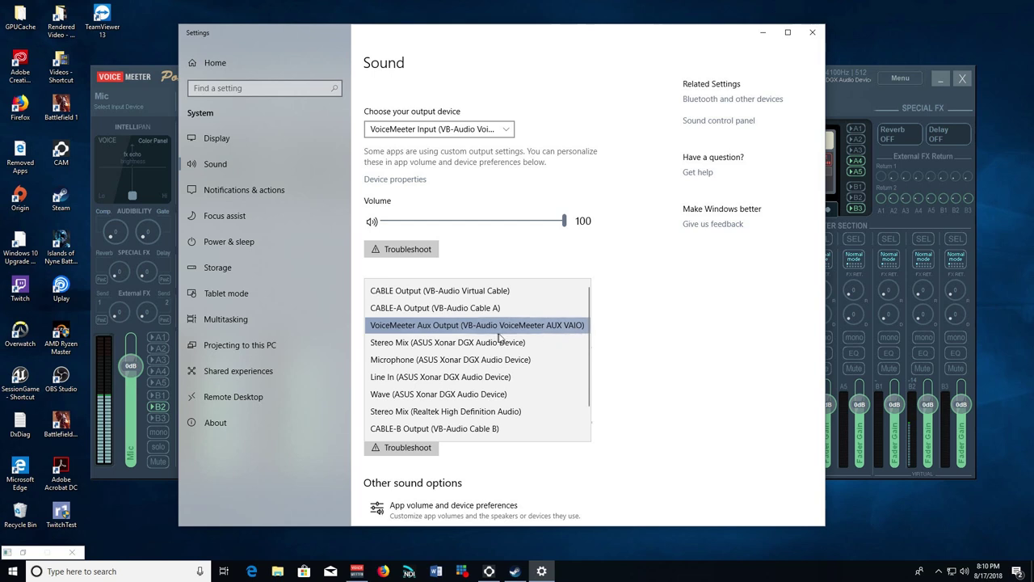
pyautogui.scroll(-1, 525, 346)
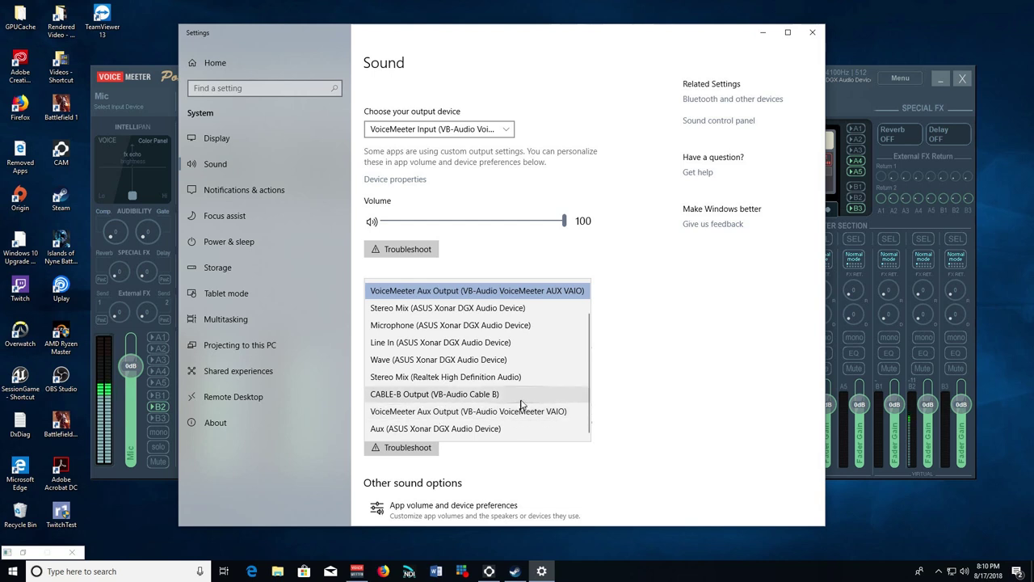
pyautogui.scroll(1, 517, 393)
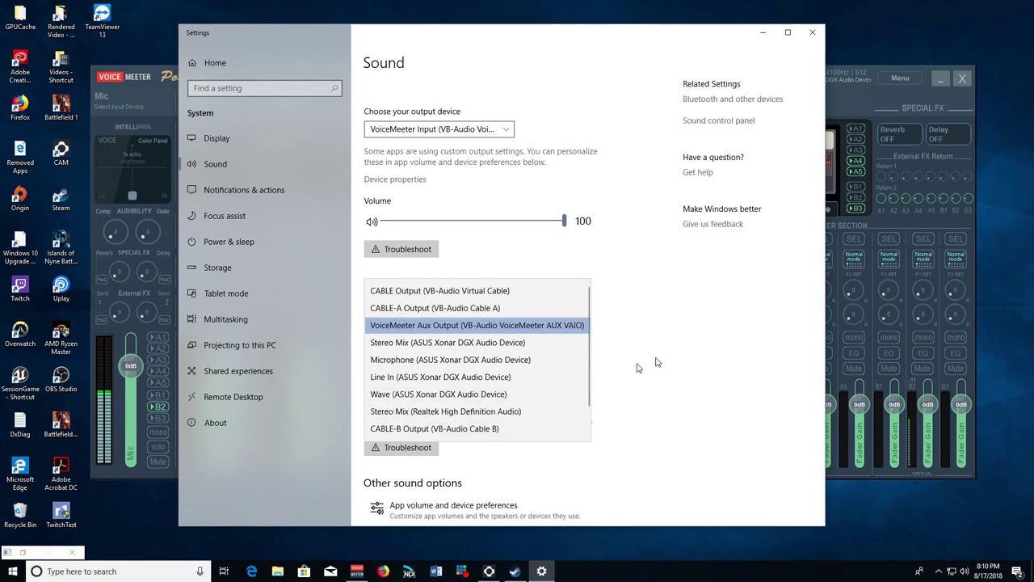
pyautogui.click(507, 328)
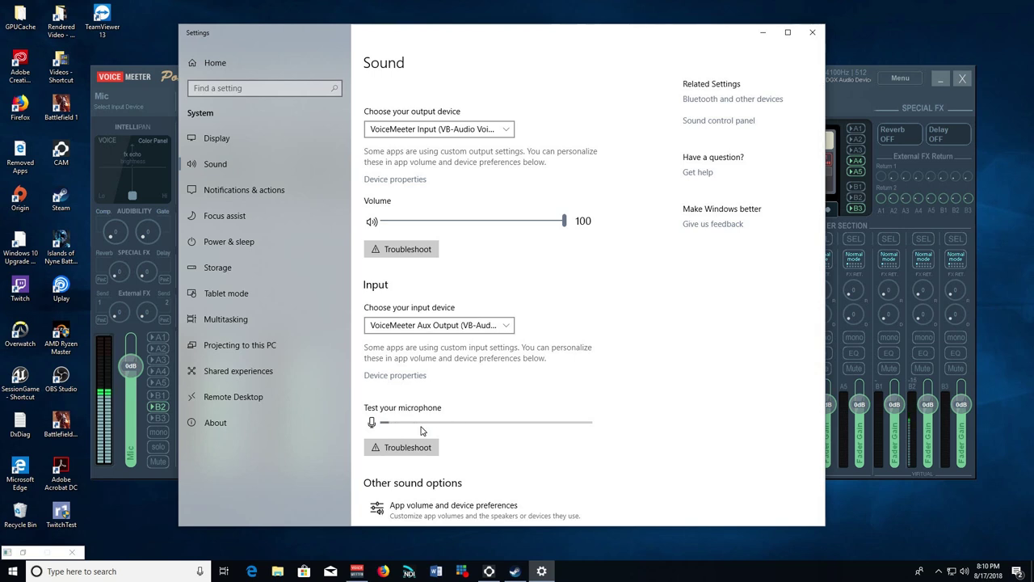
pyautogui.click(812, 33)
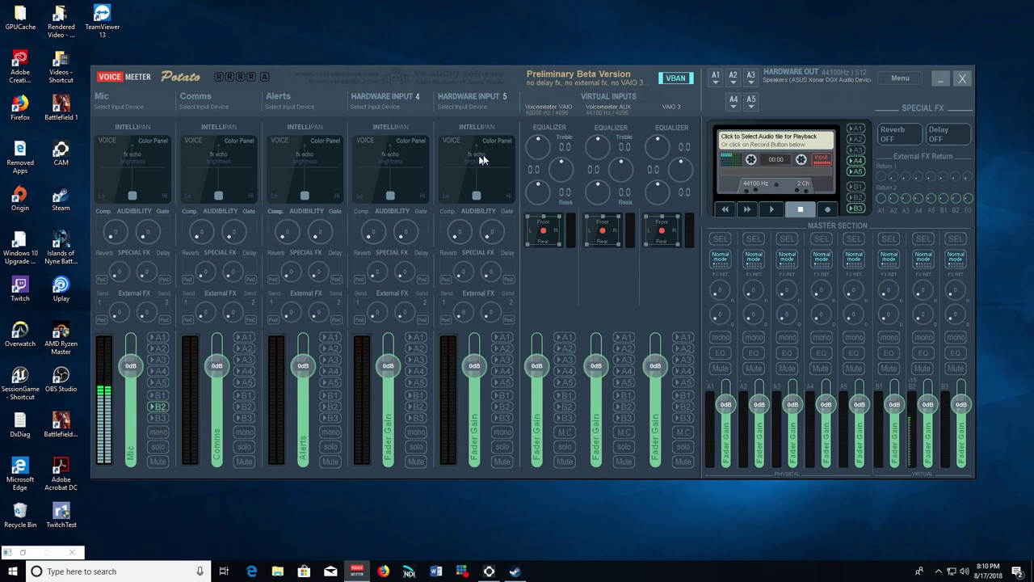
pyautogui.click(157, 408)
pyautogui.click(158, 408)
pyautogui.click(160, 407)
# Set the Windows output device to VoiceMeeter Input (VAIO), then close Sound settings.
pyautogui.rightClick(964, 572)
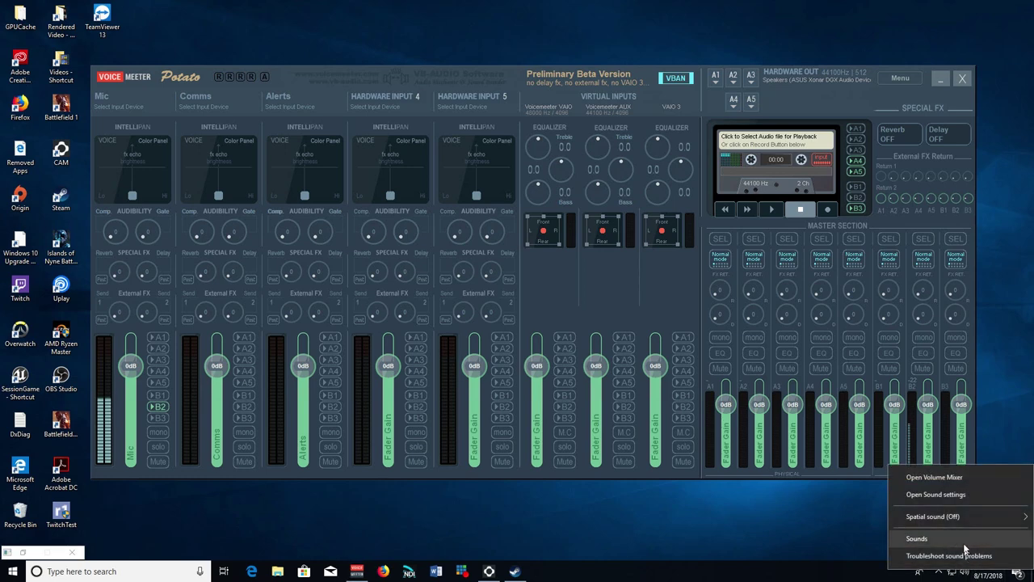
pyautogui.click(961, 494)
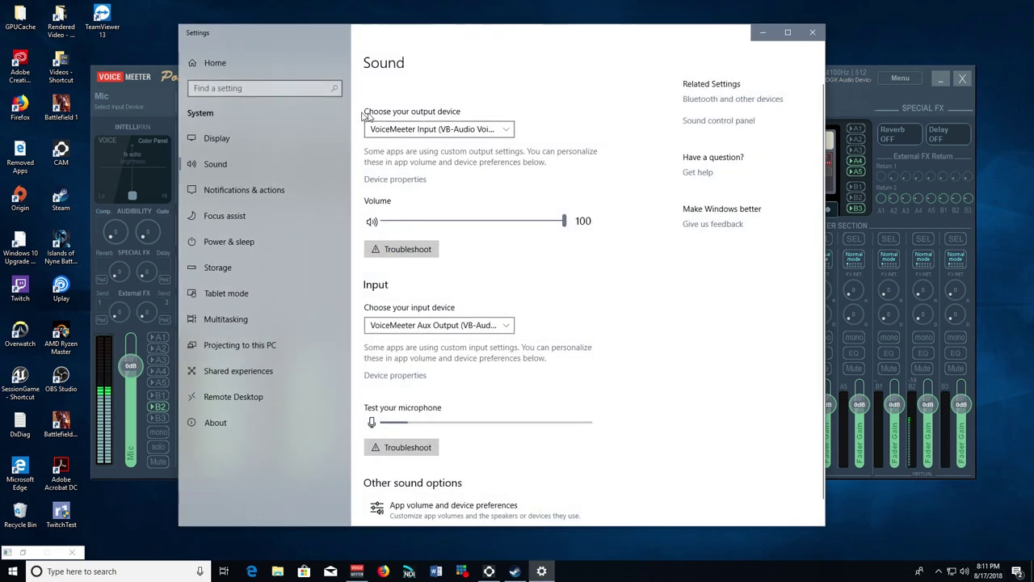
pyautogui.click(434, 128)
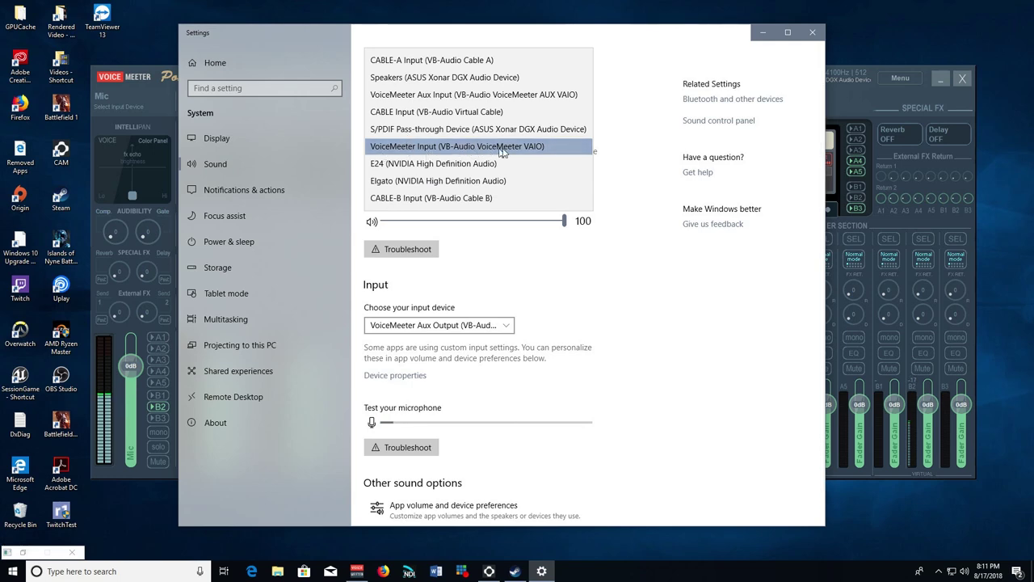
pyautogui.click(525, 152)
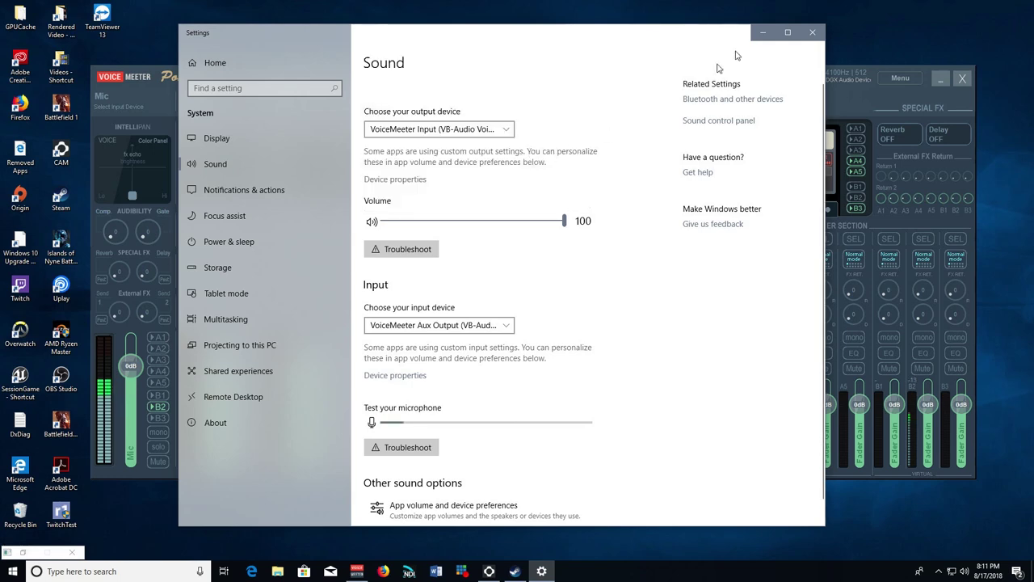
pyautogui.click(812, 32)
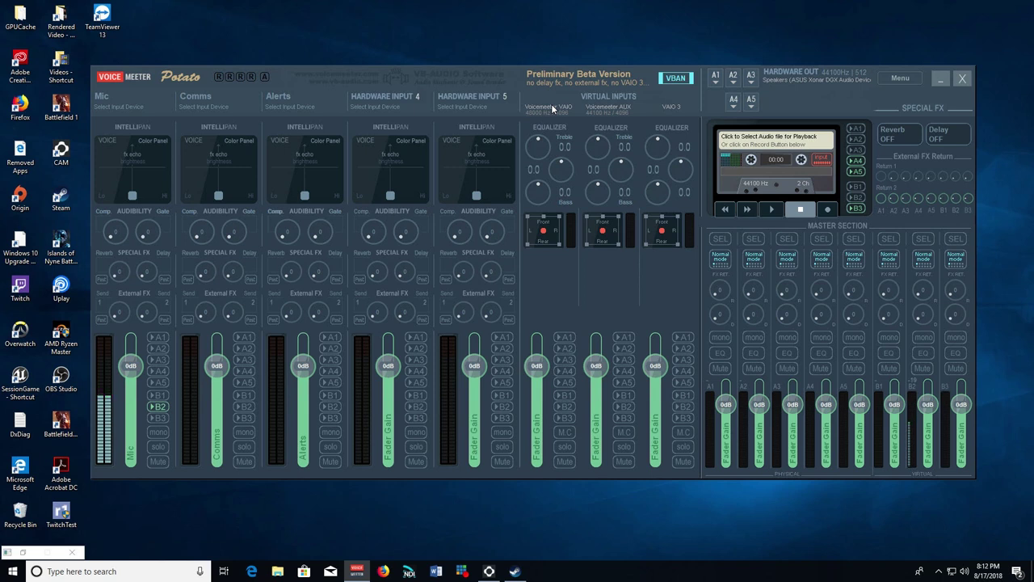
# Route the Voicemeeter VAIO virtual input to A1, keeping the Mic's B2 send on.
pyautogui.moveTo(544, 87); pyautogui.dragTo(538, 72)
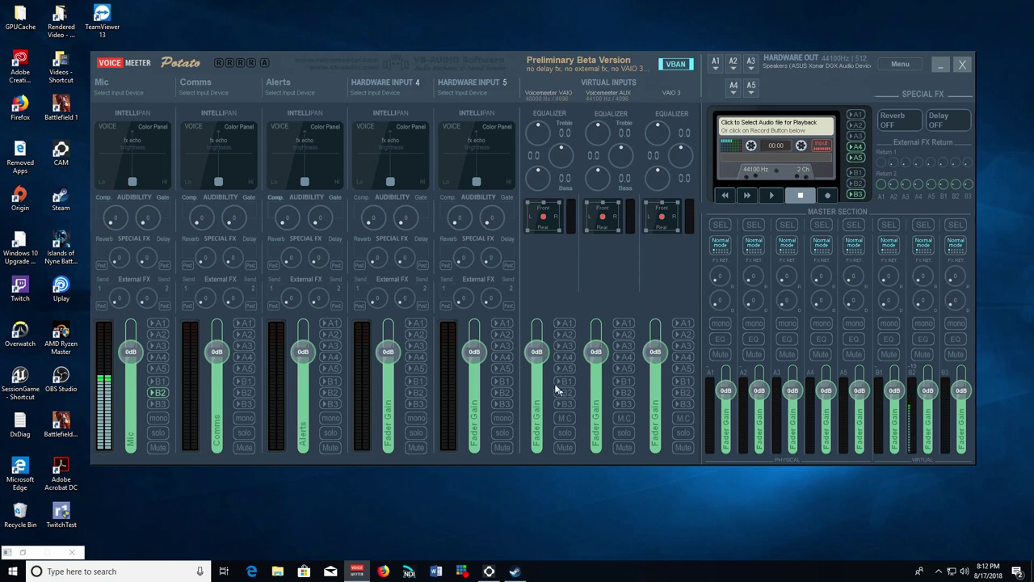
pyautogui.click(565, 324)
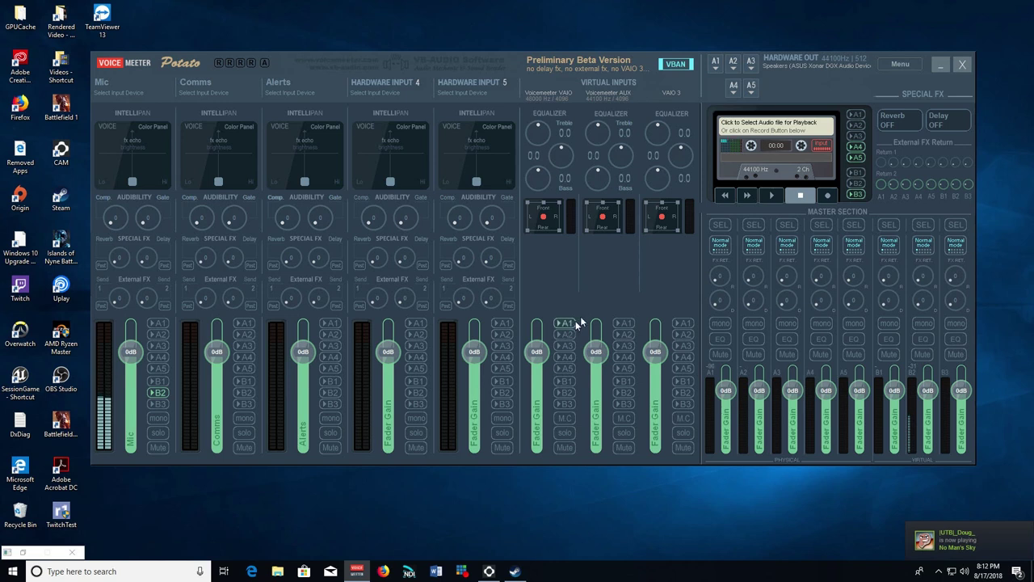
pyautogui.click(565, 326)
pyautogui.click(565, 326)
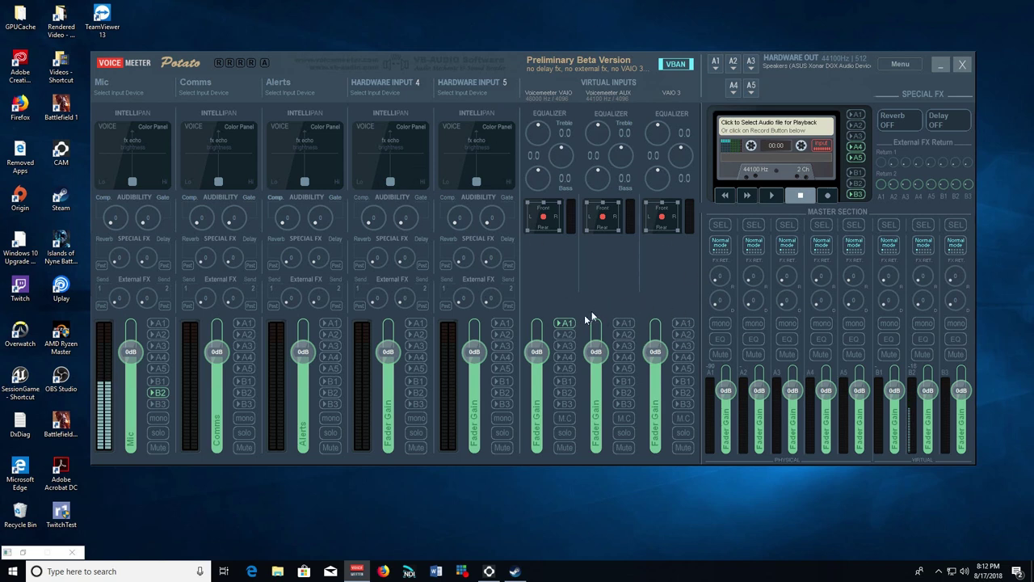
pyautogui.click(157, 394)
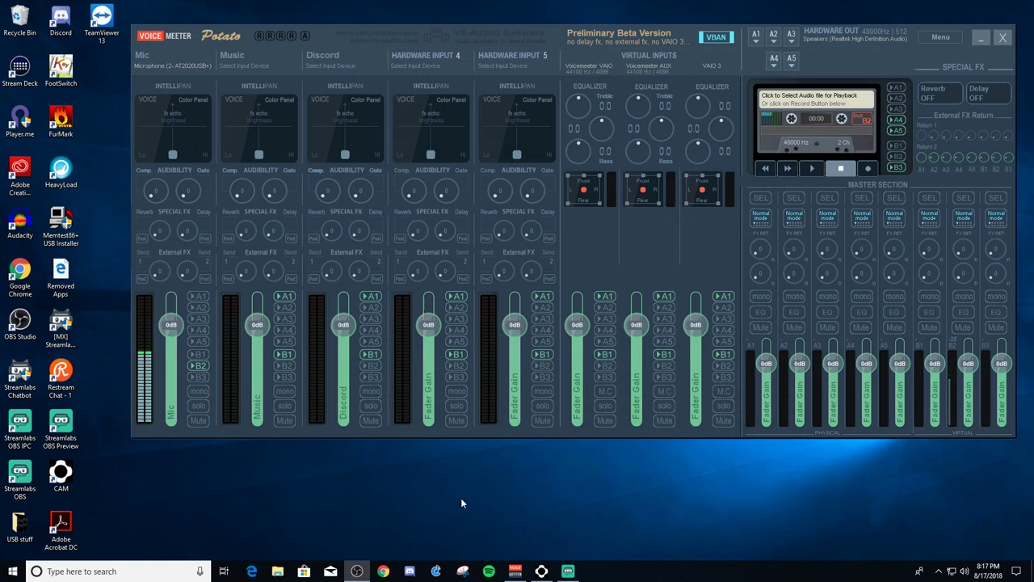
# Bring the Streamlabs OBS editor to the front and shift its window slightly right.
pyautogui.click(569, 574)
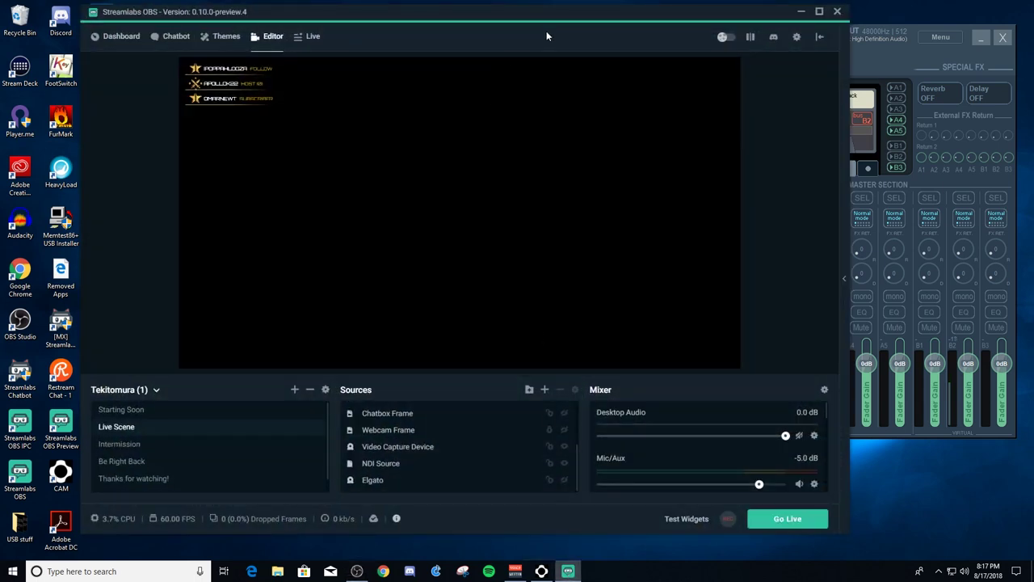
pyautogui.moveTo(569, 17); pyautogui.dragTo(601, 22)
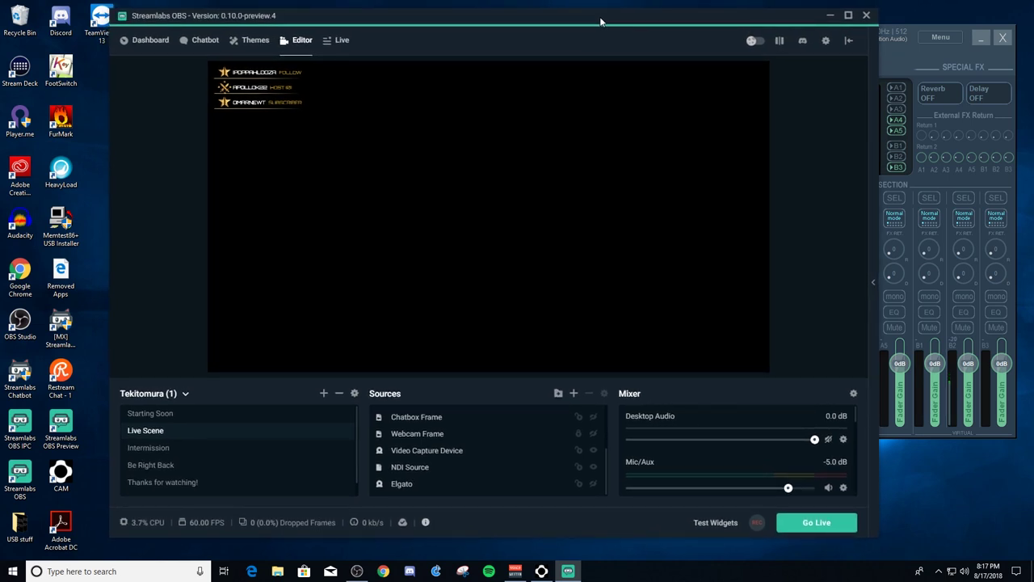
pyautogui.moveTo(601, 22); pyautogui.dragTo(602, 21)
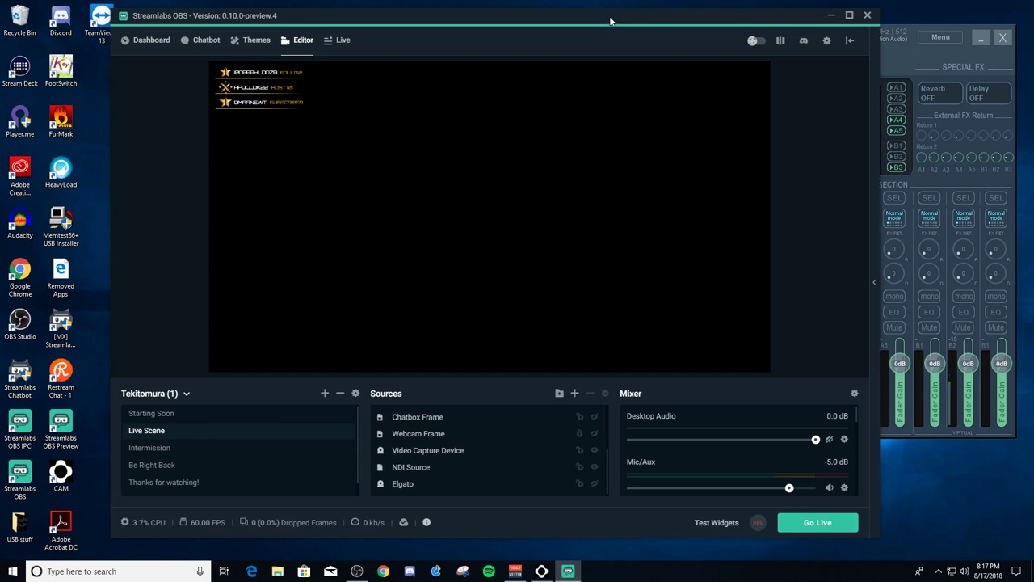
pyautogui.moveTo(610, 22); pyautogui.dragTo(626, 23)
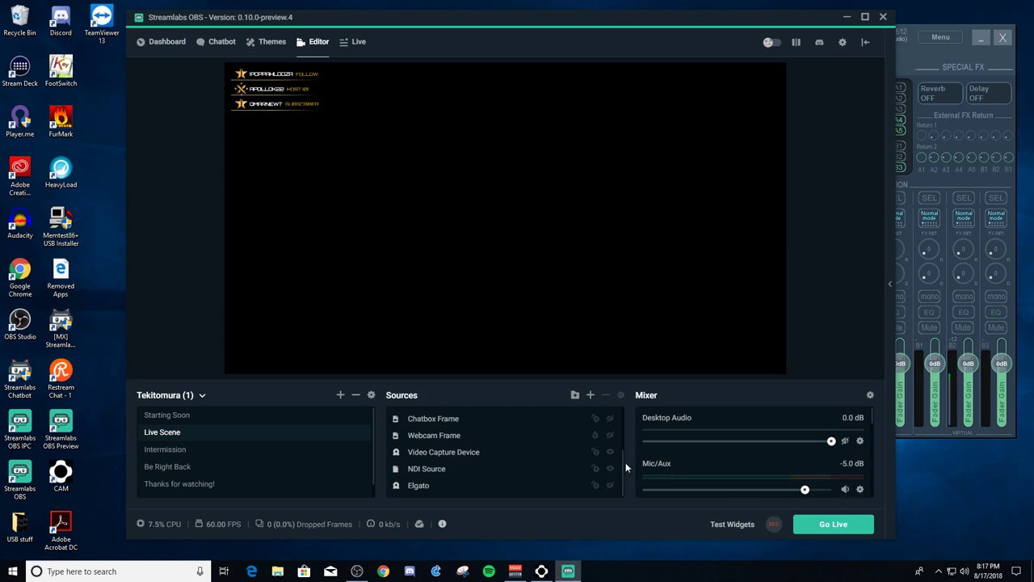
pyautogui.click(860, 490)
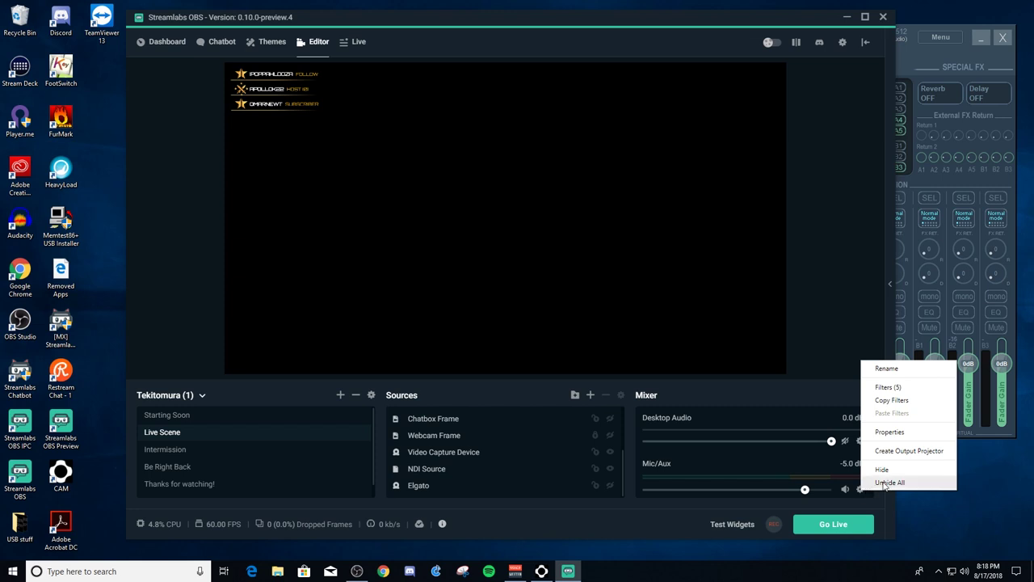
pyautogui.click(890, 432)
pyautogui.click(512, 206)
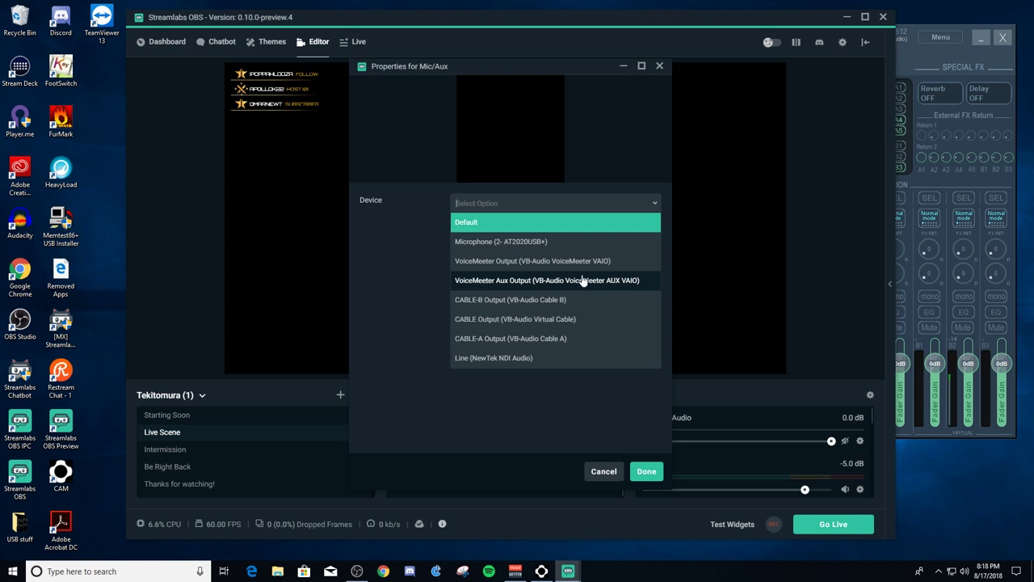
pyautogui.click(521, 280)
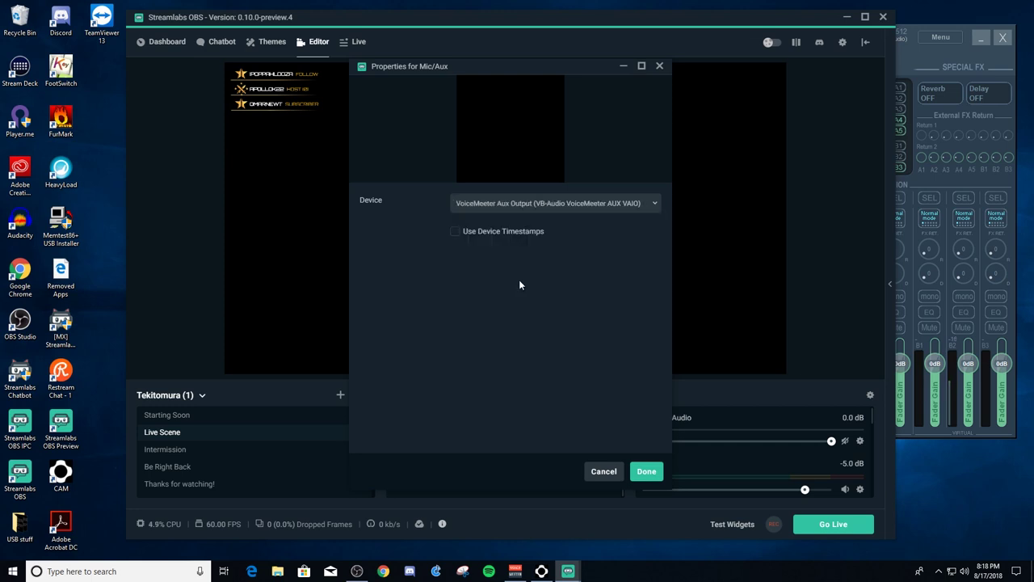
pyautogui.click(647, 472)
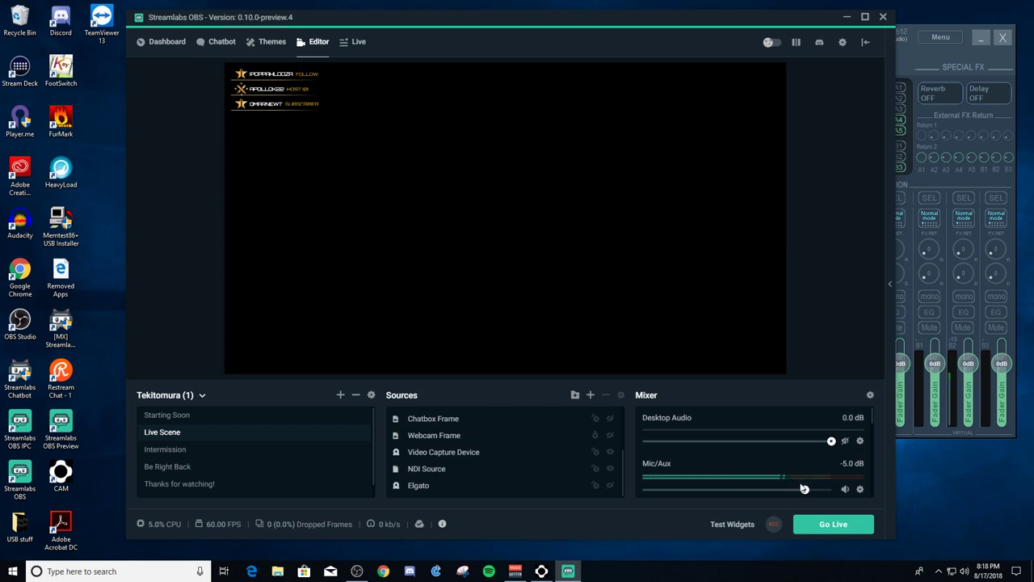
pyautogui.click(807, 490)
pyautogui.moveTo(808, 492)
pyautogui.mouseDown()
pyautogui.moveTo(792, 492)
pyautogui.moveTo(810, 492)
pyautogui.mouseUp()
# Try the Vocal med reverb on the Mic, switch it off, and minimize the mixer.
pyautogui.click(925, 433)
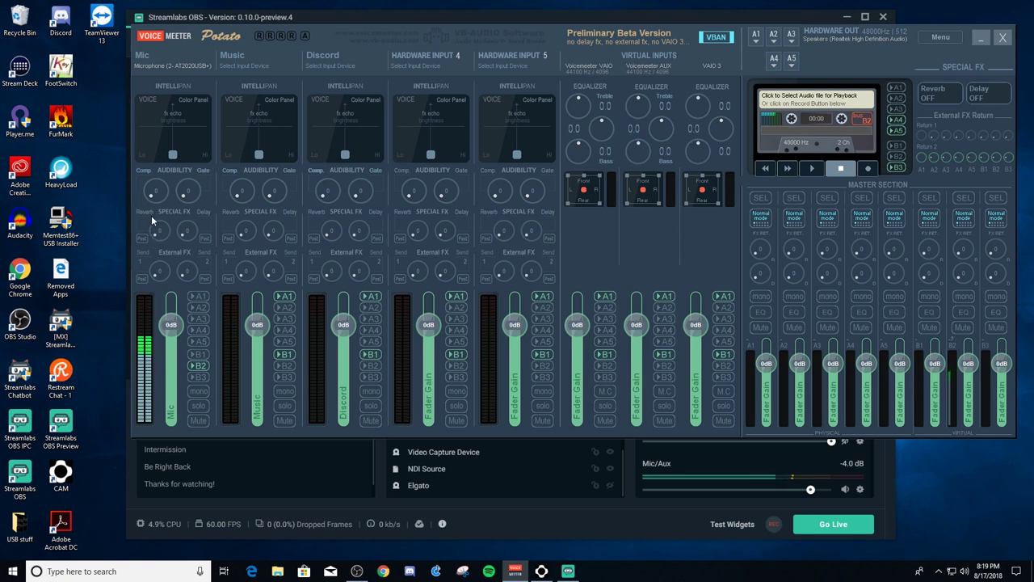
pyautogui.click(954, 95)
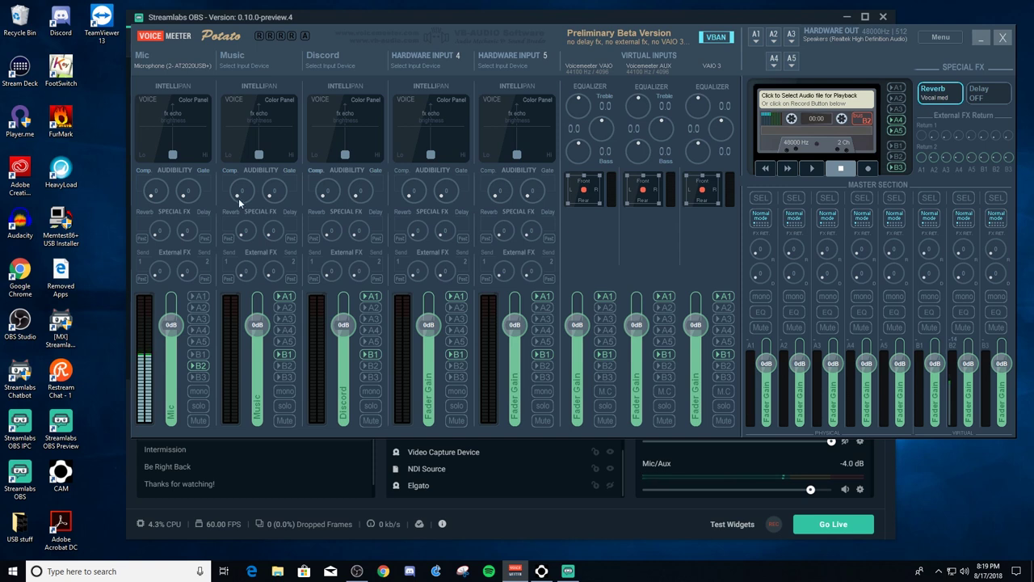
pyautogui.scroll(2, 156, 239)
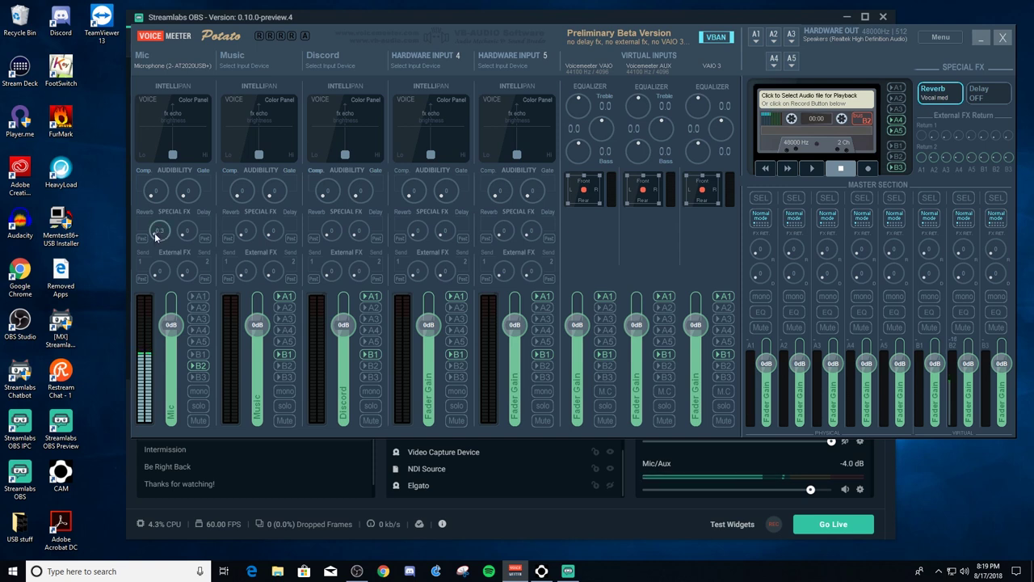
pyautogui.moveTo(156, 232); pyautogui.dragTo(160, 207)
pyautogui.click(940, 95)
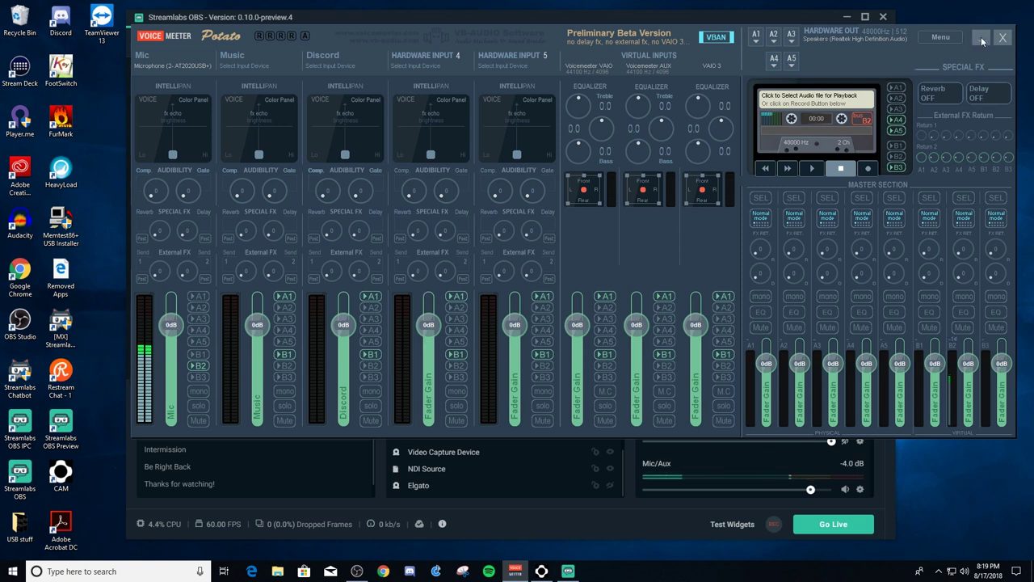
pyautogui.moveTo(685, 29); pyautogui.dragTo(597, 30)
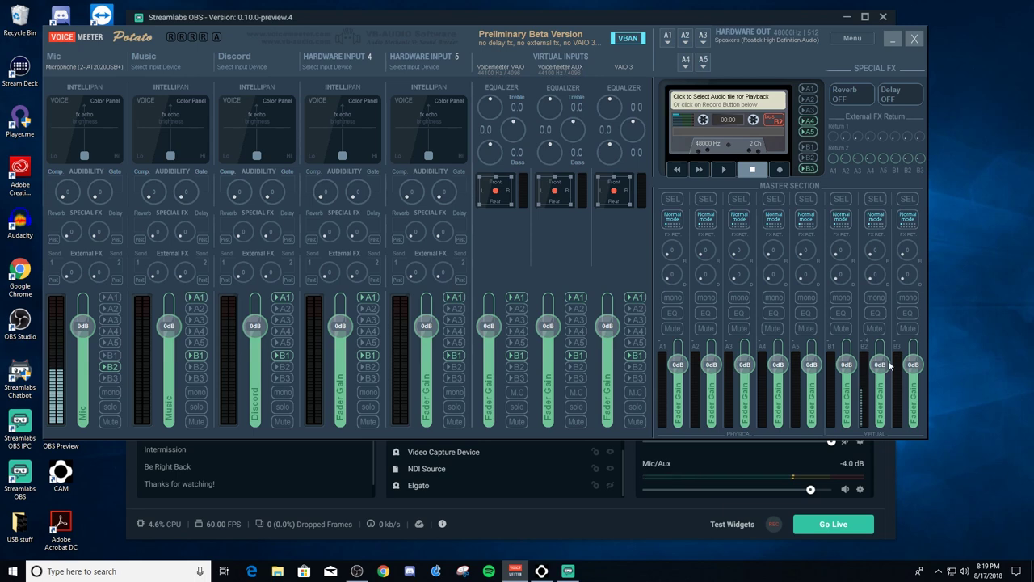
pyautogui.click(893, 42)
# Launch Discord and keep VoiceMeeter Aux Output as the Voice & Video input device.
pyautogui.click(847, 17)
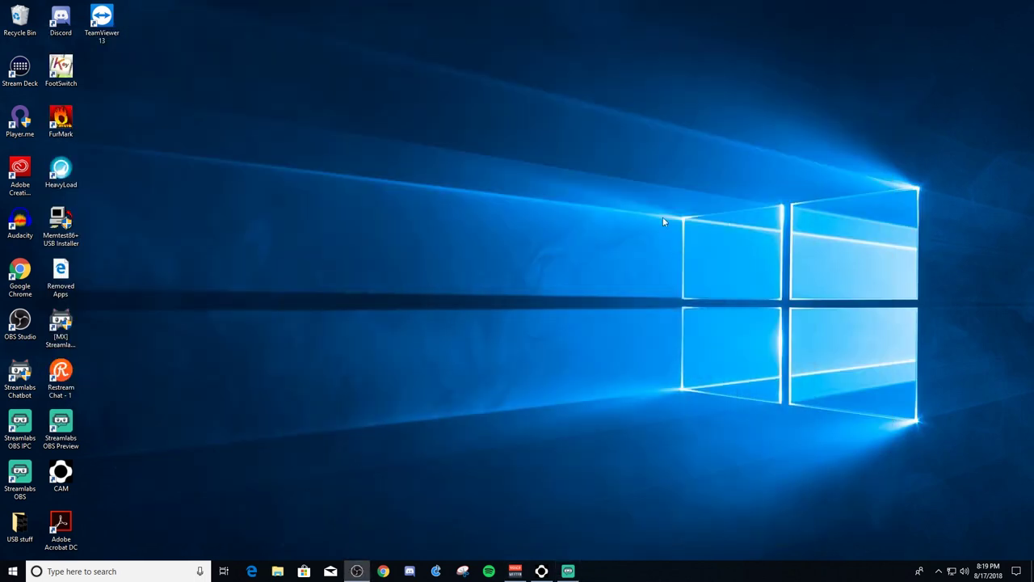
pyautogui.click(410, 571)
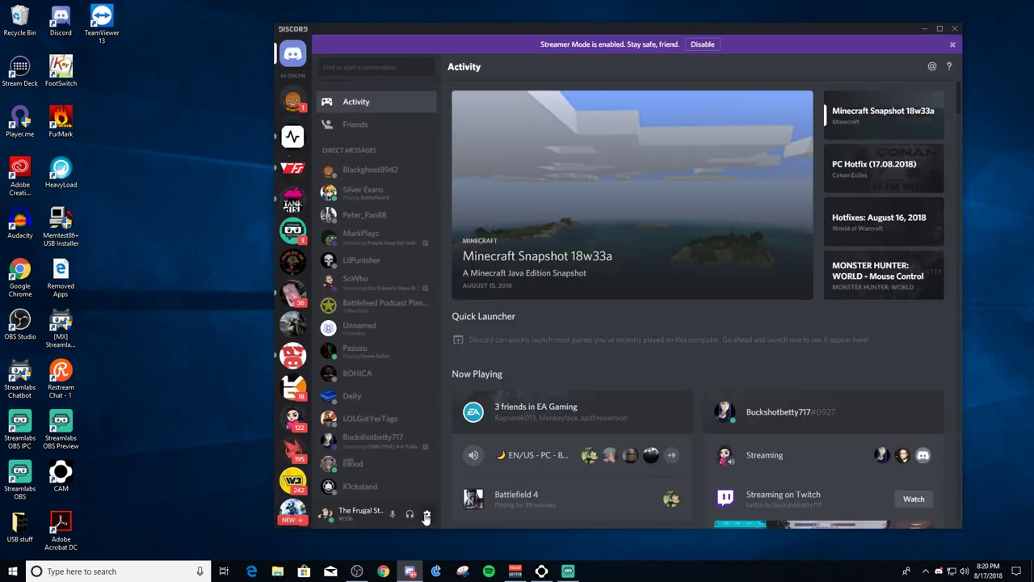
pyautogui.click(426, 515)
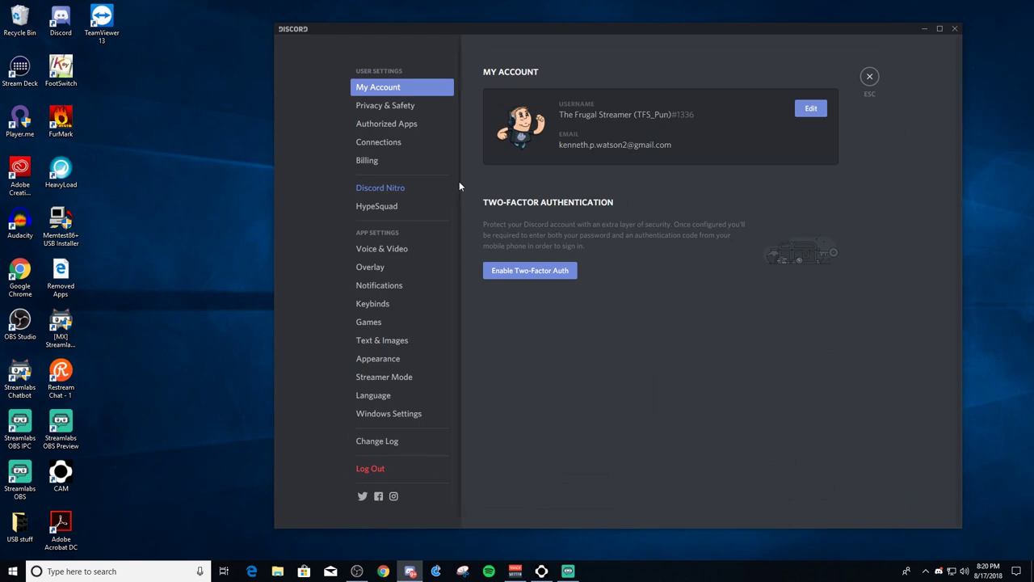
pyautogui.click(393, 252)
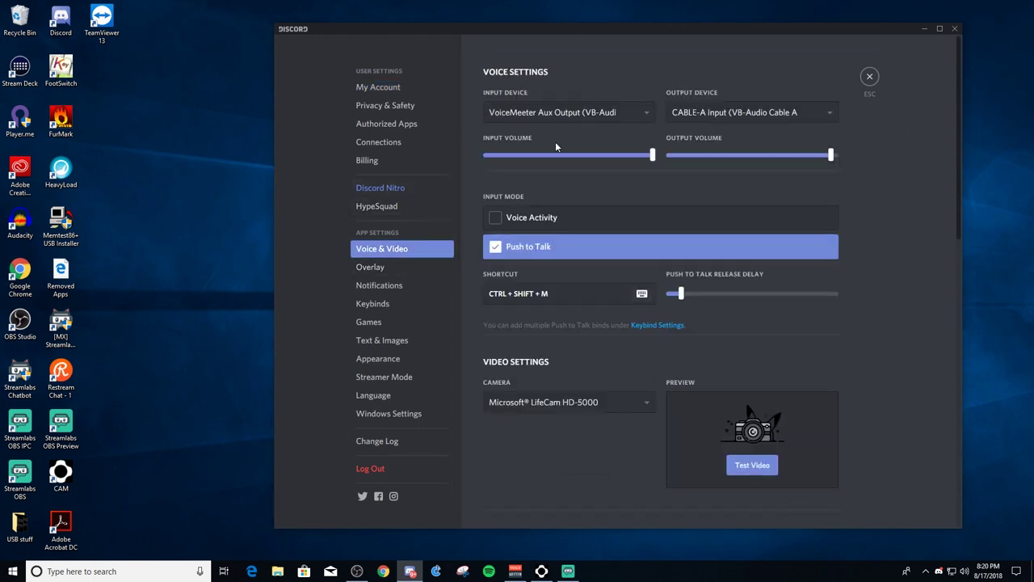
pyautogui.click(578, 113)
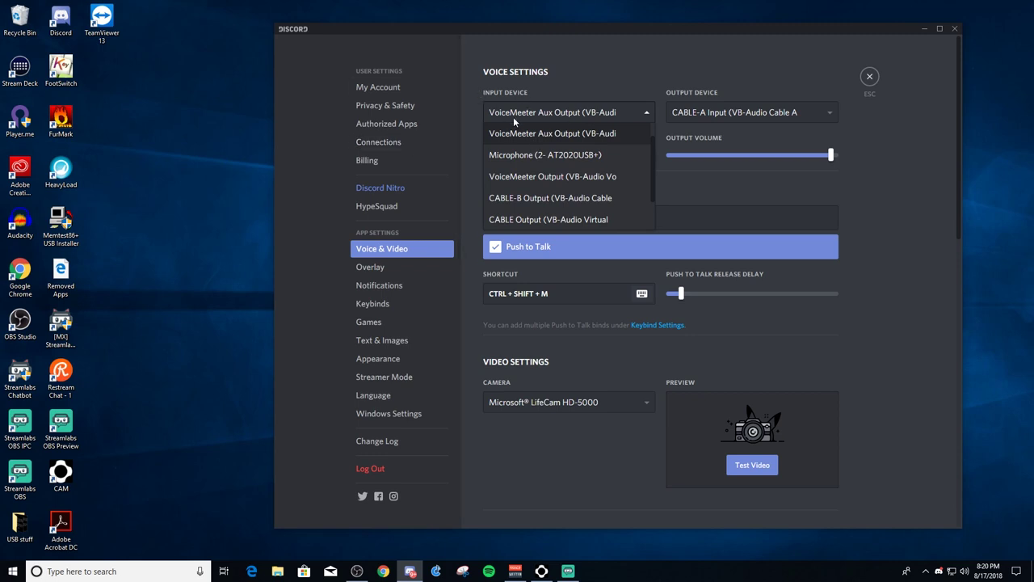
pyautogui.click(571, 142)
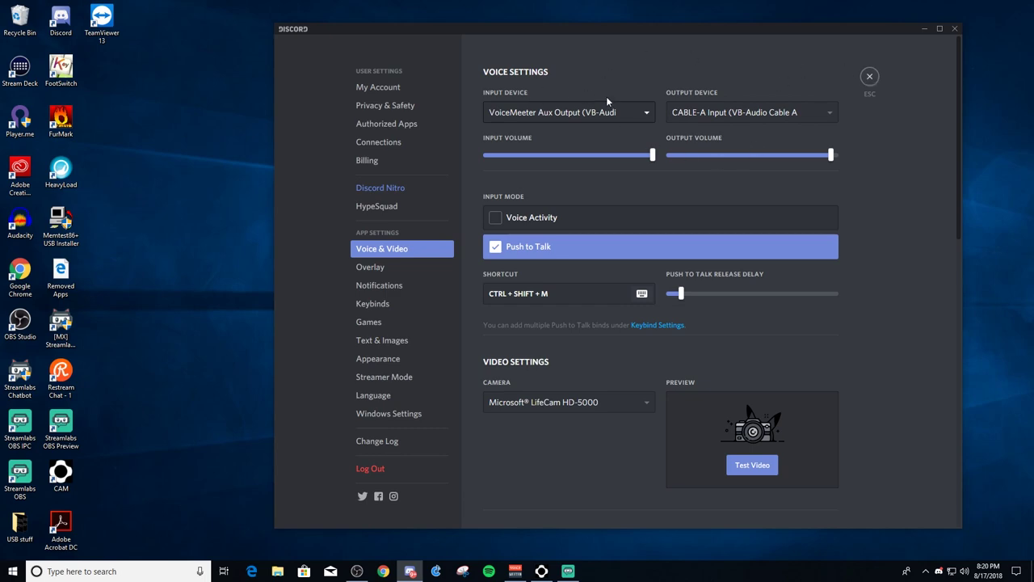
pyautogui.click(864, 82)
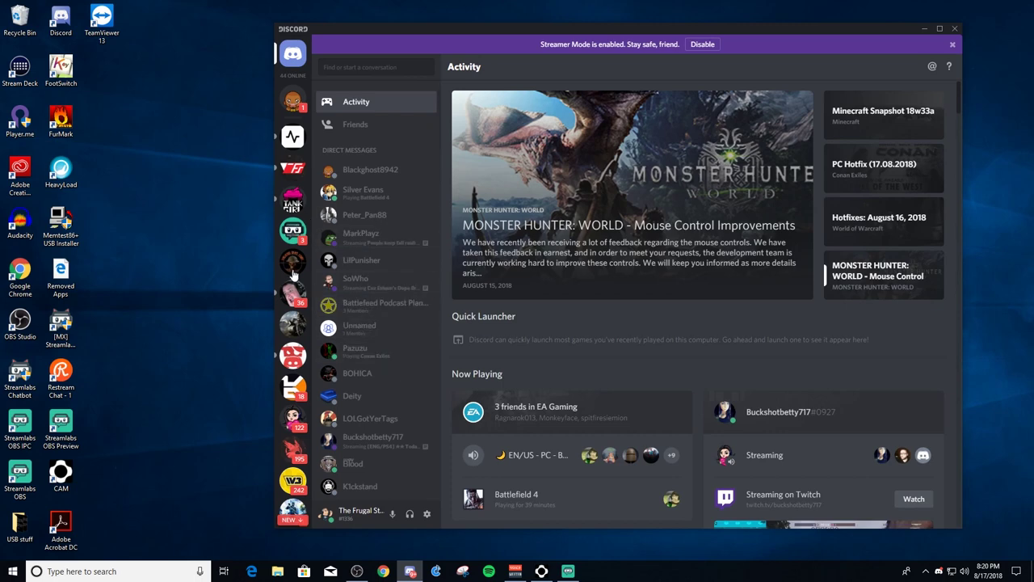
# Open the Frugal Streamers server and join The Frugal Livestream voice channel, rejoining once.
pyautogui.click(292, 170)
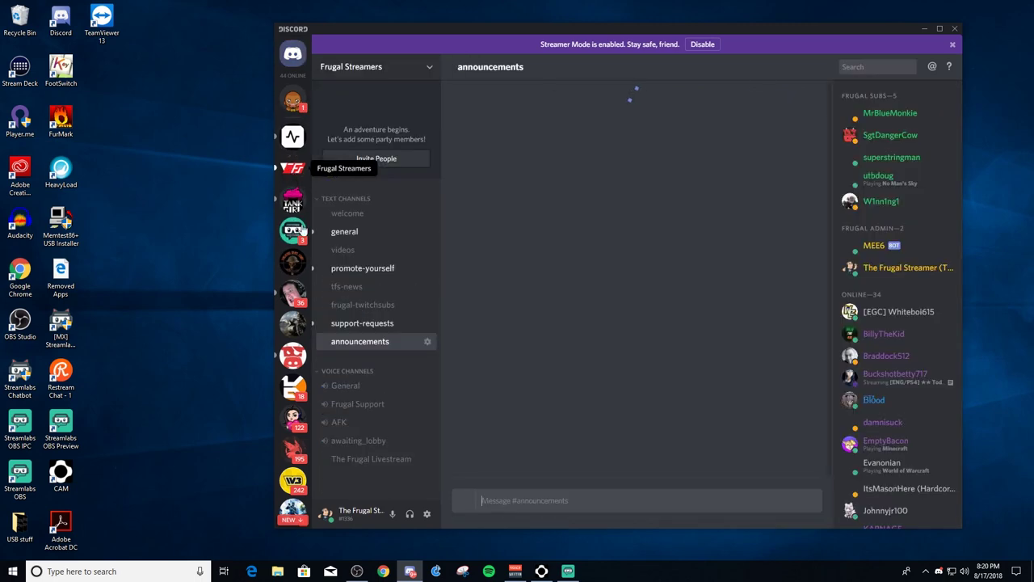
pyautogui.click(366, 462)
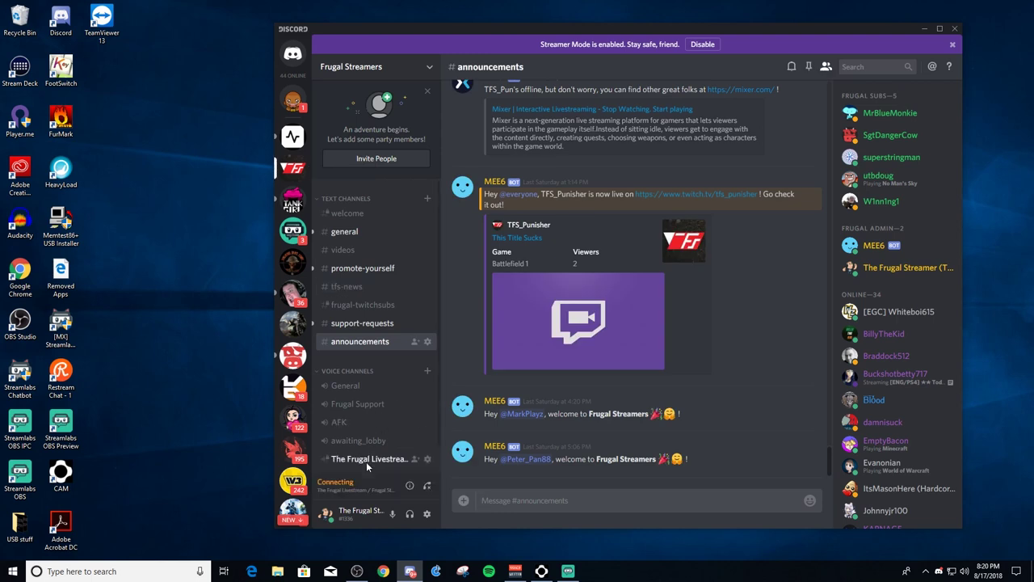
pyautogui.scroll(-1, 396, 355)
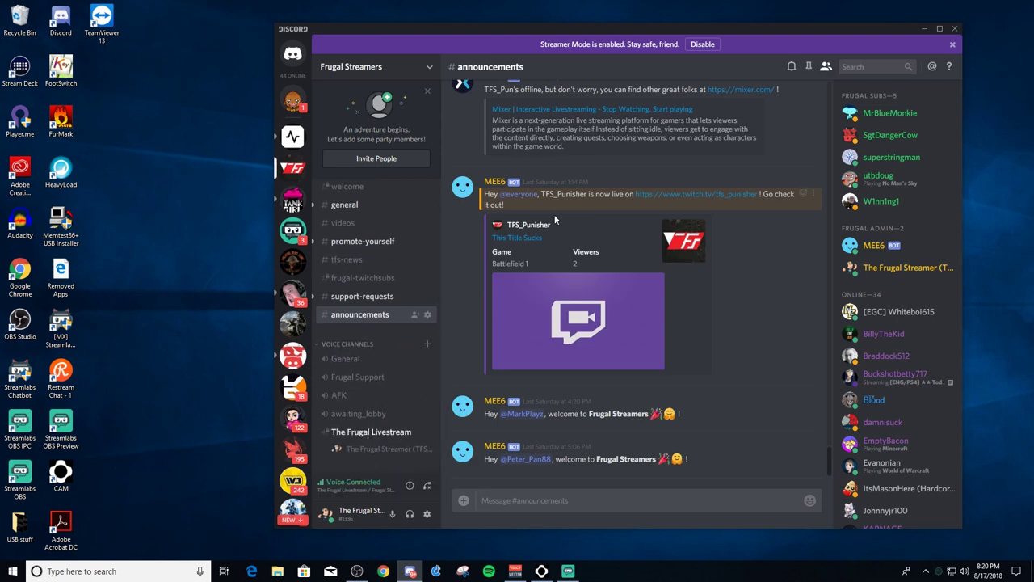
pyautogui.click(427, 485)
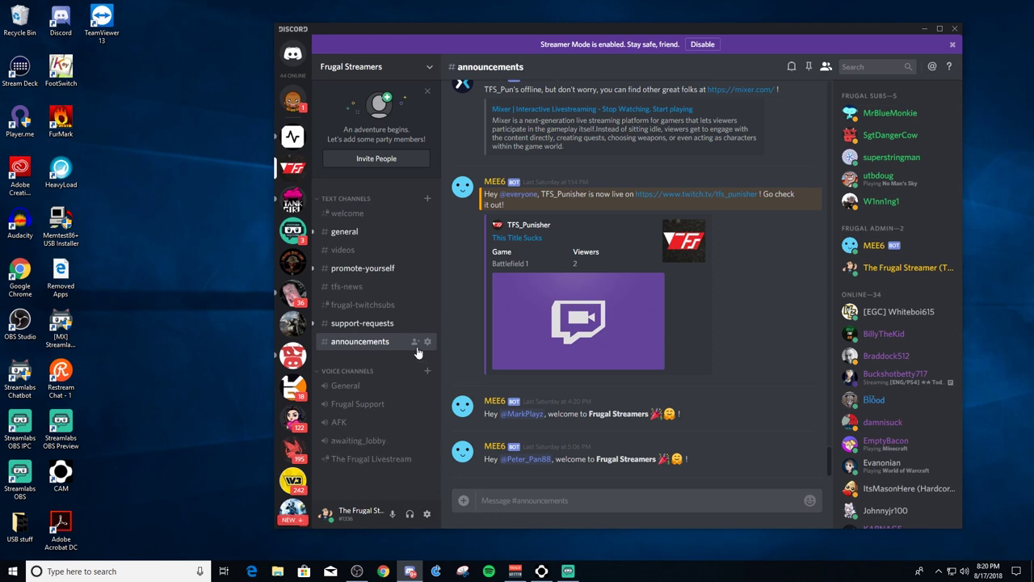
pyautogui.click(371, 461)
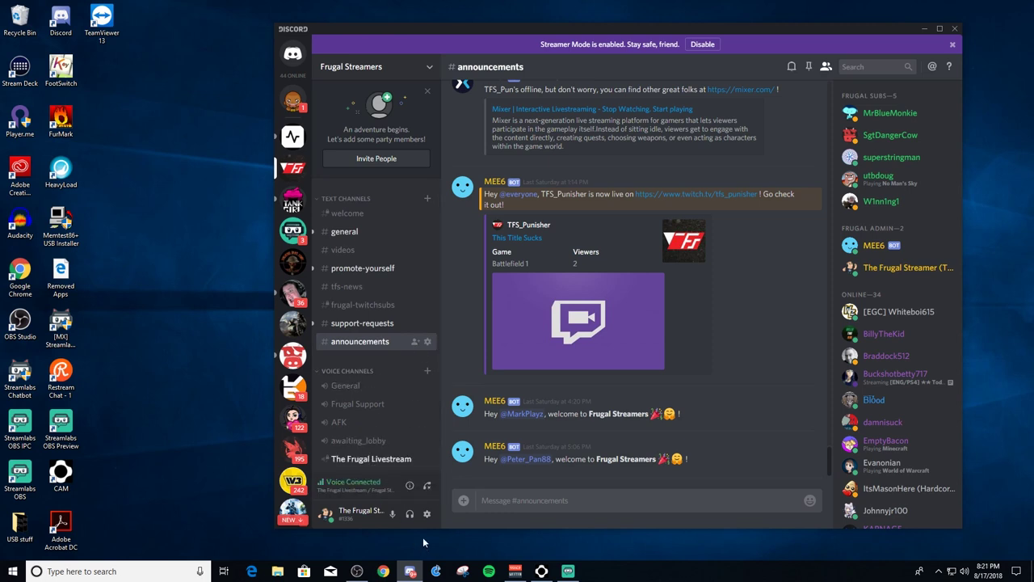
pyautogui.scroll(-1, 420, 422)
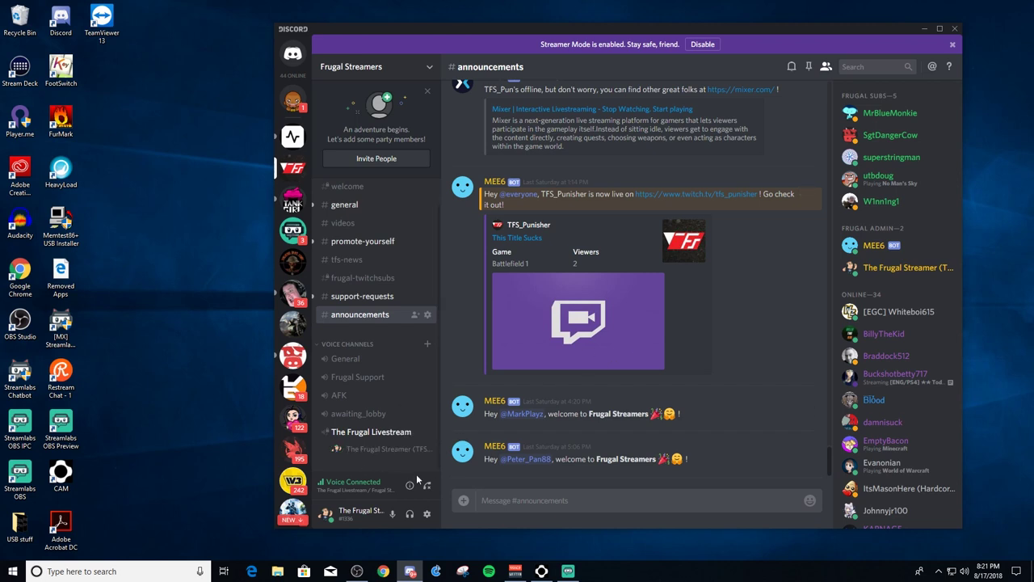
# Switch Discord's input mode to Voice Activity, close settings, and minimize Discord.
pyautogui.click(427, 518)
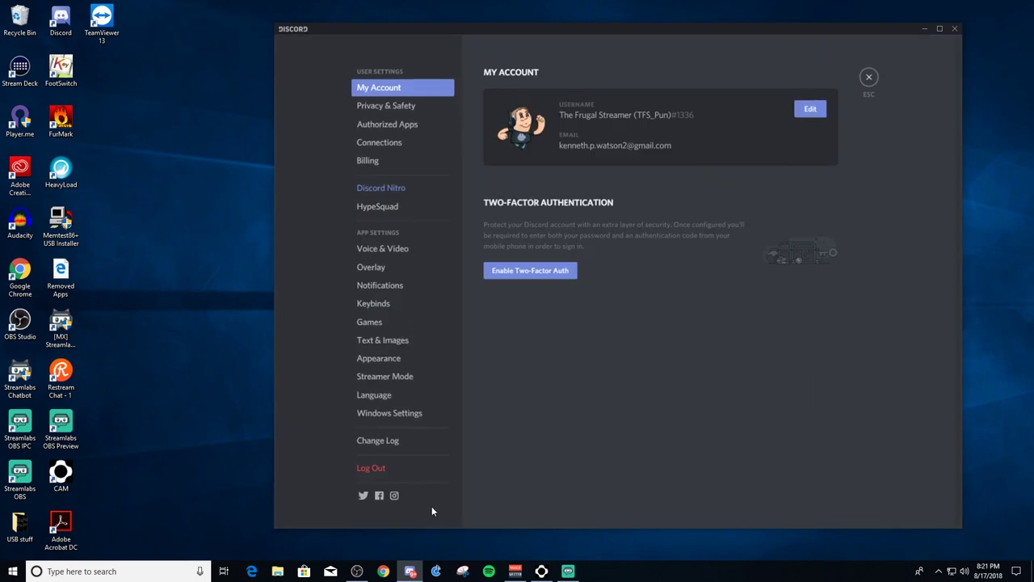
pyautogui.click(412, 248)
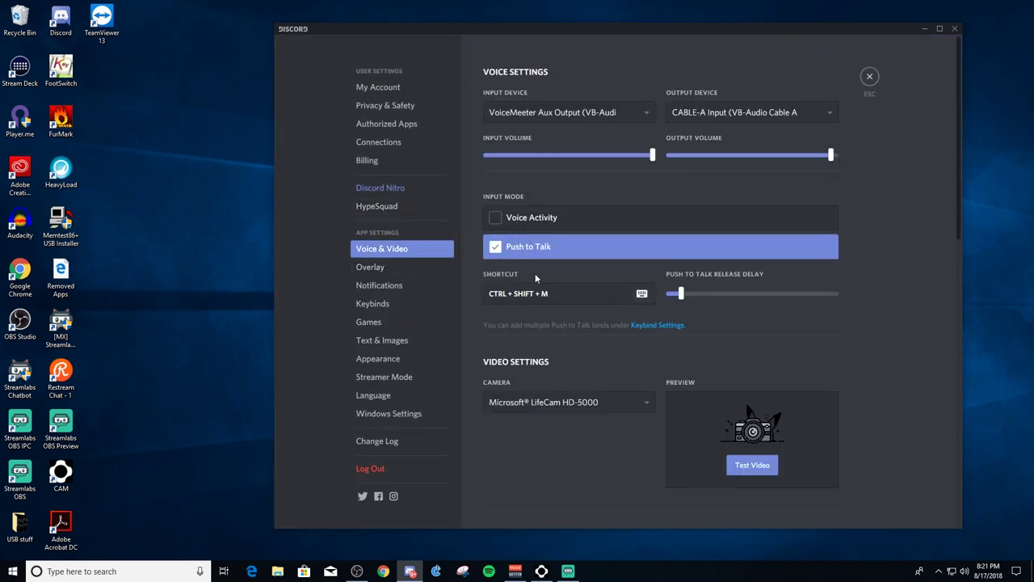
pyautogui.click(495, 220)
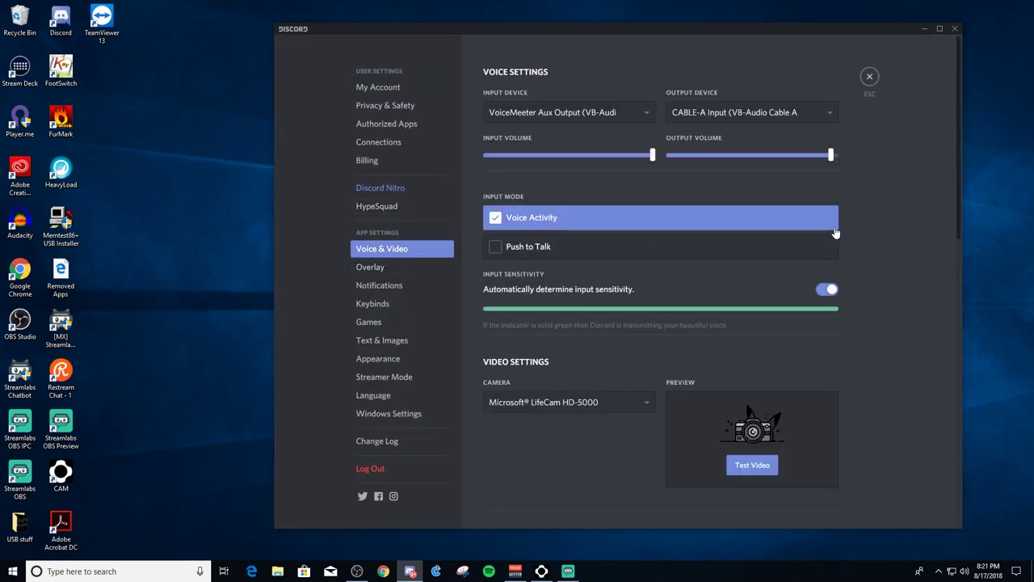
pyautogui.click(870, 77)
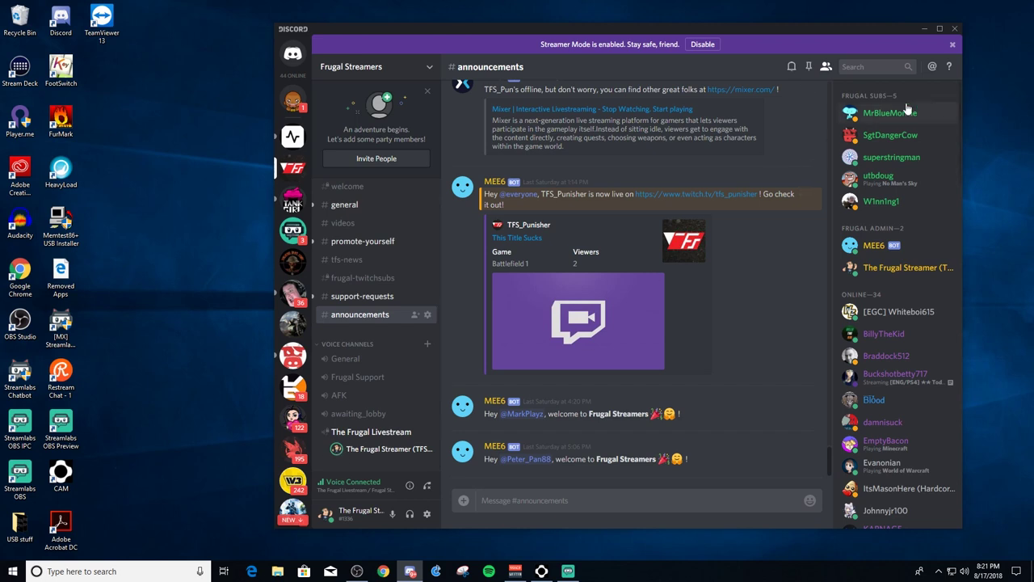
pyautogui.click(924, 33)
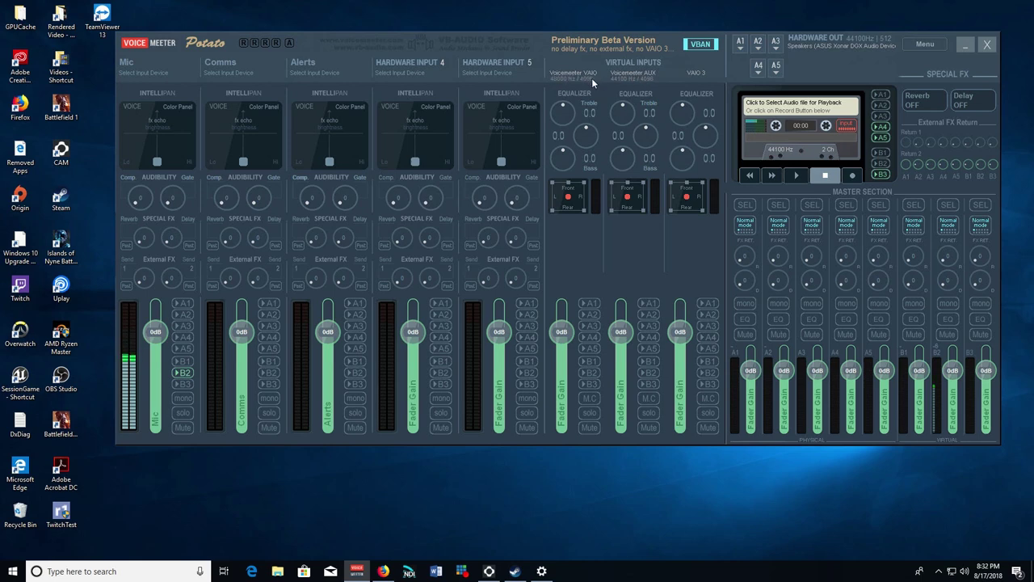
# Choose VoiceMeeter Input (VB-Audio VoiceMeeter VAIO) as the Windows sound output device, then close Settings.
pyautogui.rightClick(965, 572)
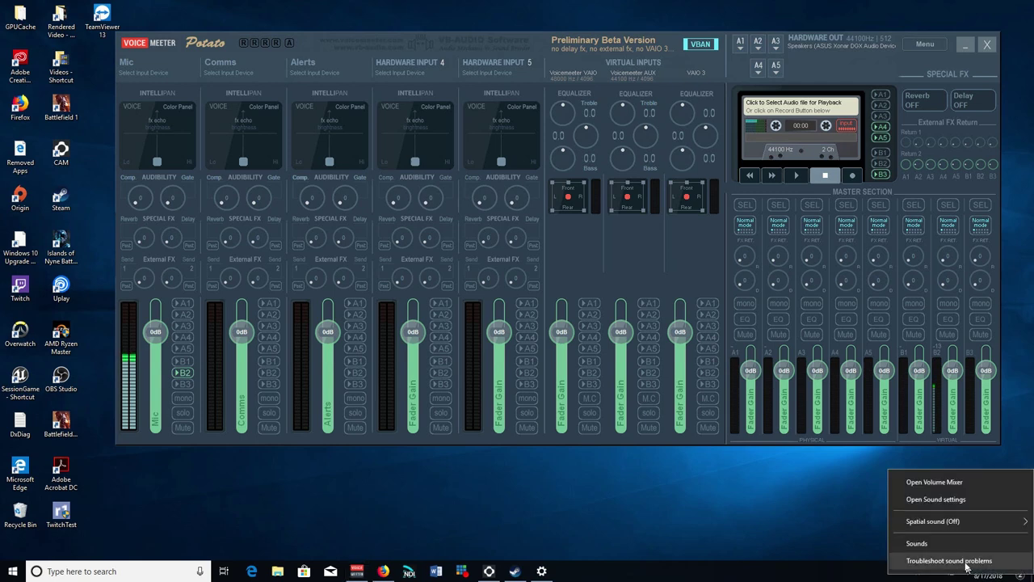
pyautogui.click(952, 503)
pyautogui.click(445, 133)
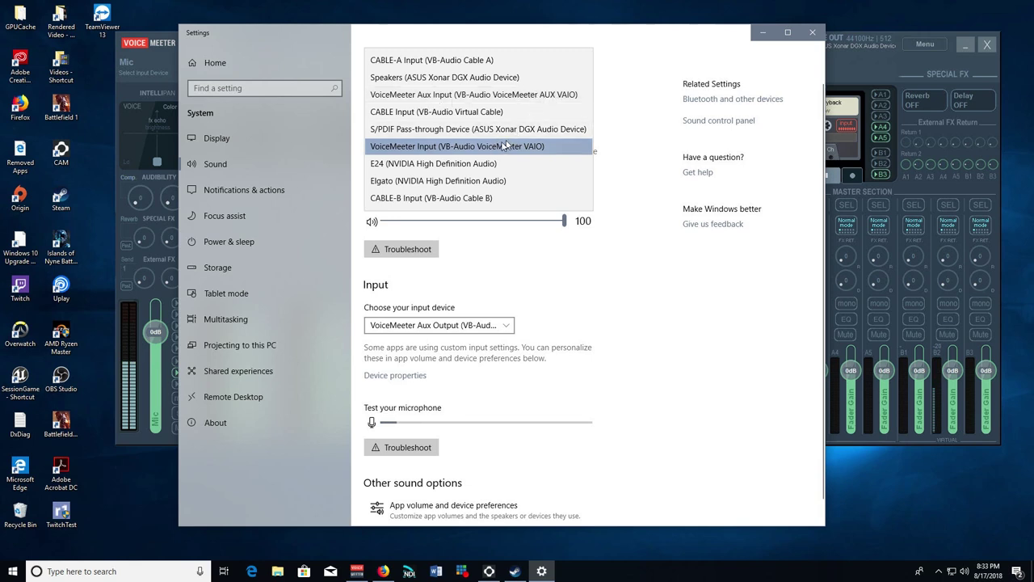
pyautogui.click(447, 152)
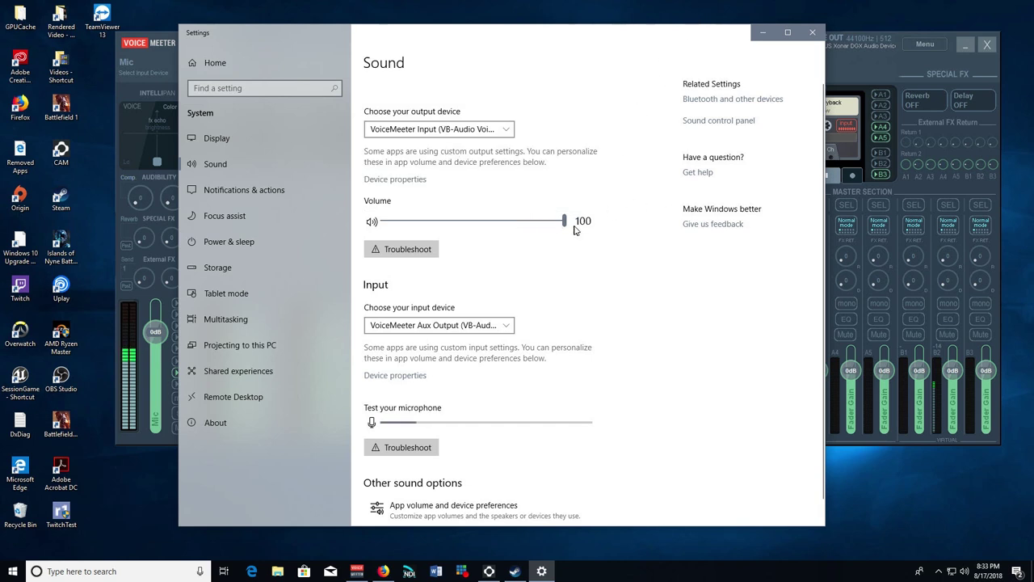
pyautogui.click(813, 32)
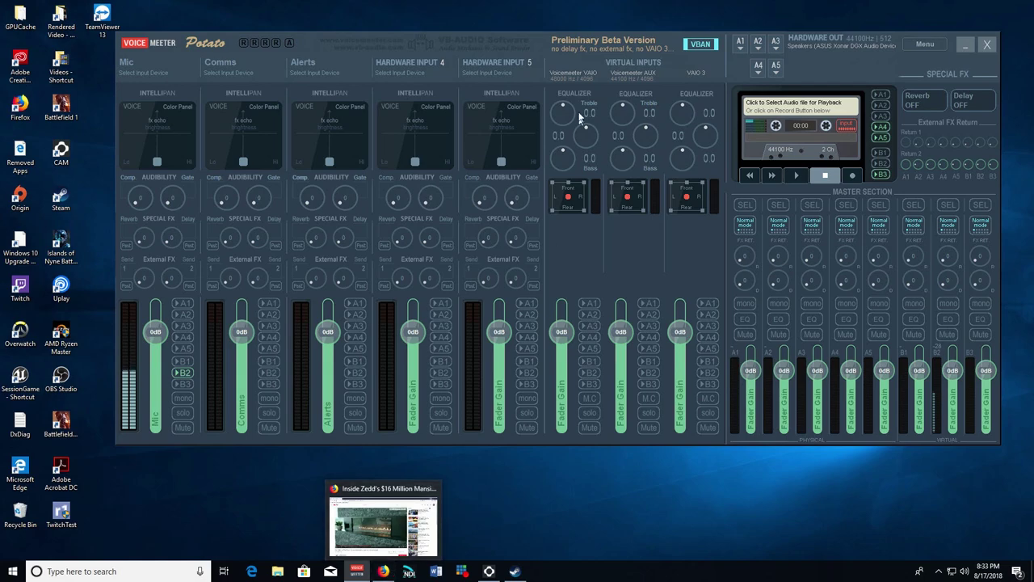
# Return the YouTube tab to the previous Bass Rebels track, then minimize Firefox.
pyautogui.click(383, 571)
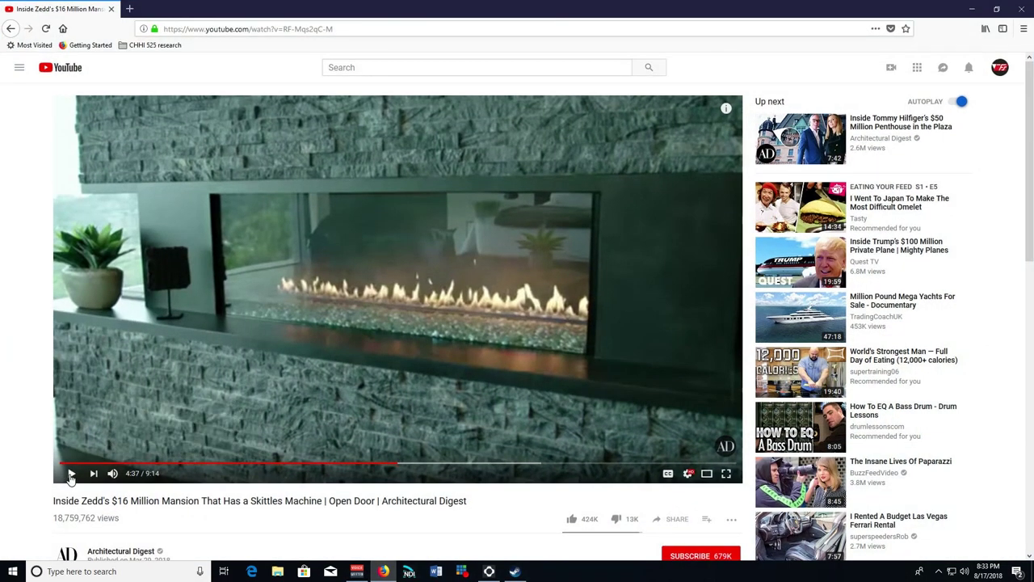
pyautogui.scroll(-3, 323, 365)
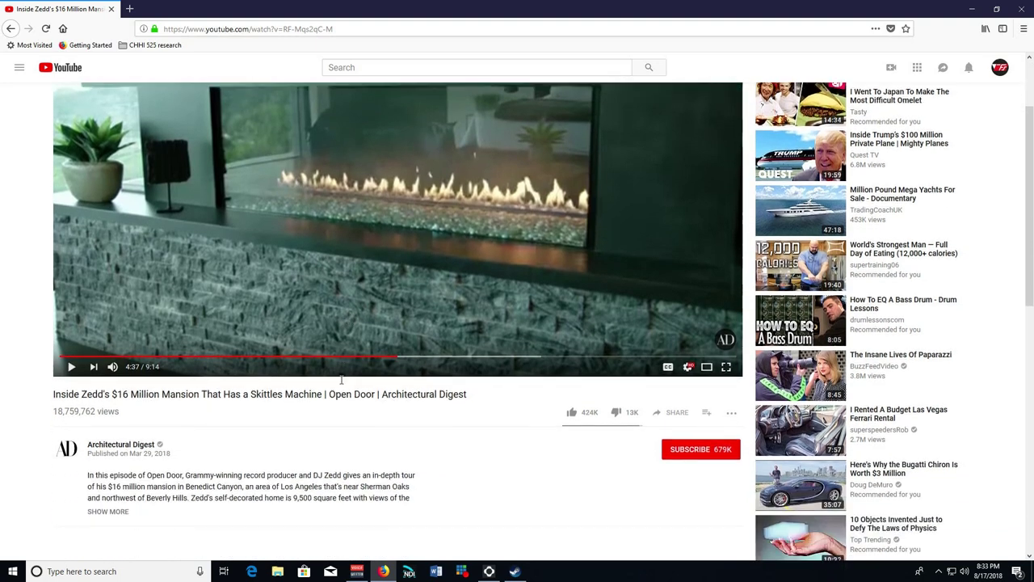
pyautogui.scroll(3, 300, 285)
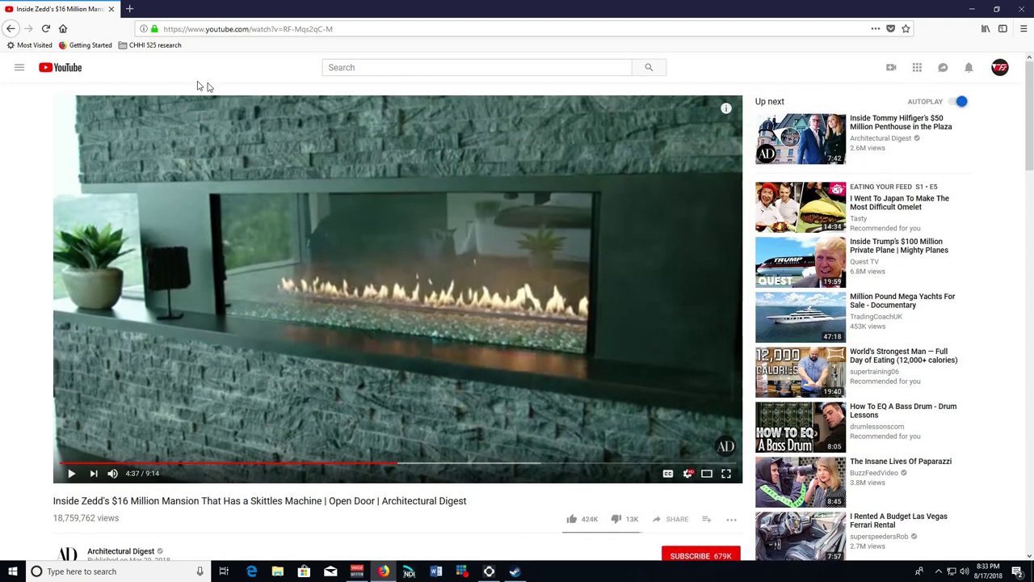
pyautogui.click(14, 31)
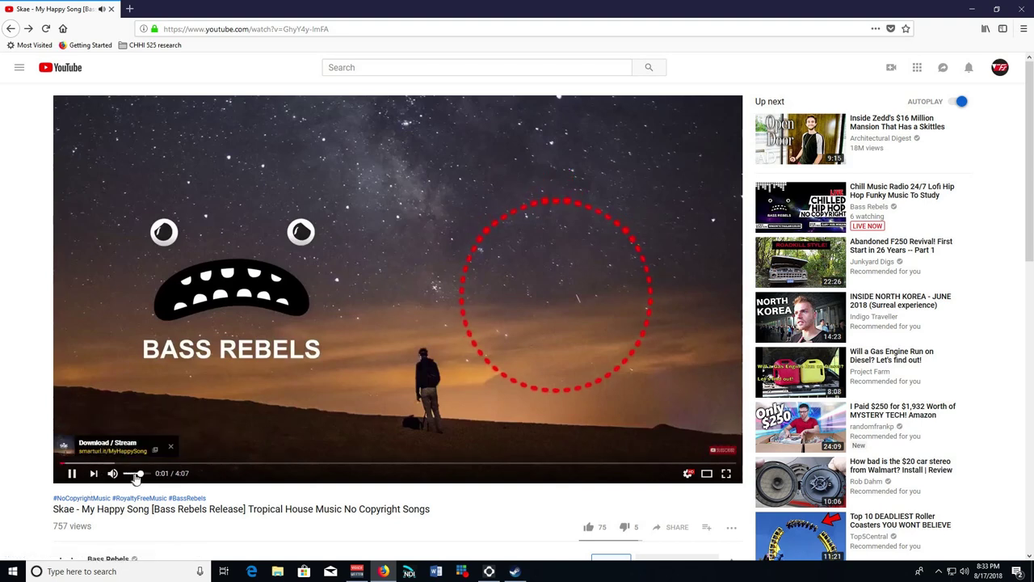
pyautogui.click(972, 9)
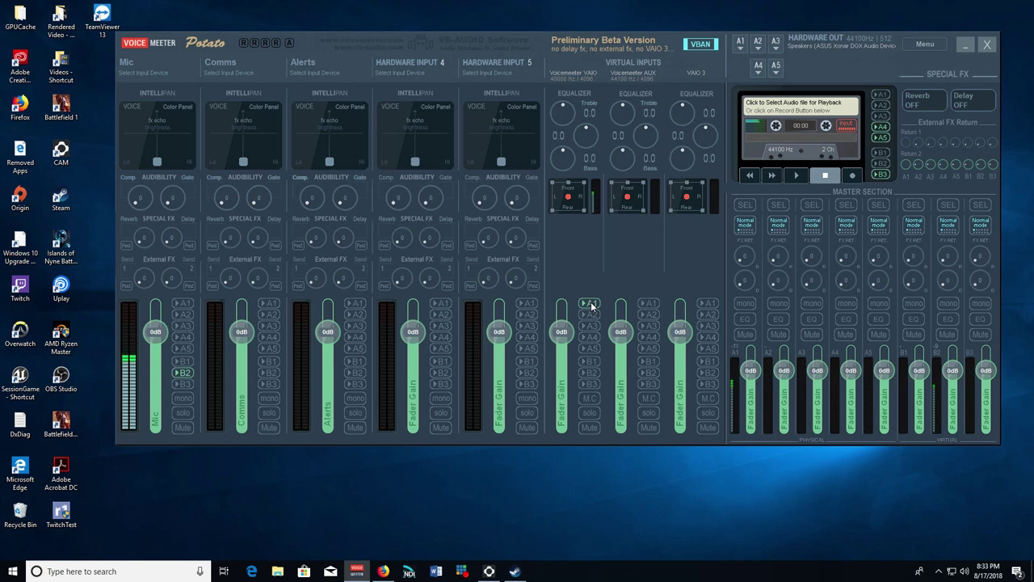
# Lower the VAIO strip's fader slightly and toggle its A1–A3 buses, leaving all three off.
pyautogui.moveTo(562, 332)
pyautogui.mouseDown()
pyautogui.moveTo(562, 378)
pyautogui.moveTo(568, 329)
pyautogui.mouseUp()
pyautogui.click(588, 303)
pyautogui.click(589, 304)
pyautogui.click(589, 315)
pyautogui.click(590, 325)
pyautogui.click(590, 325)
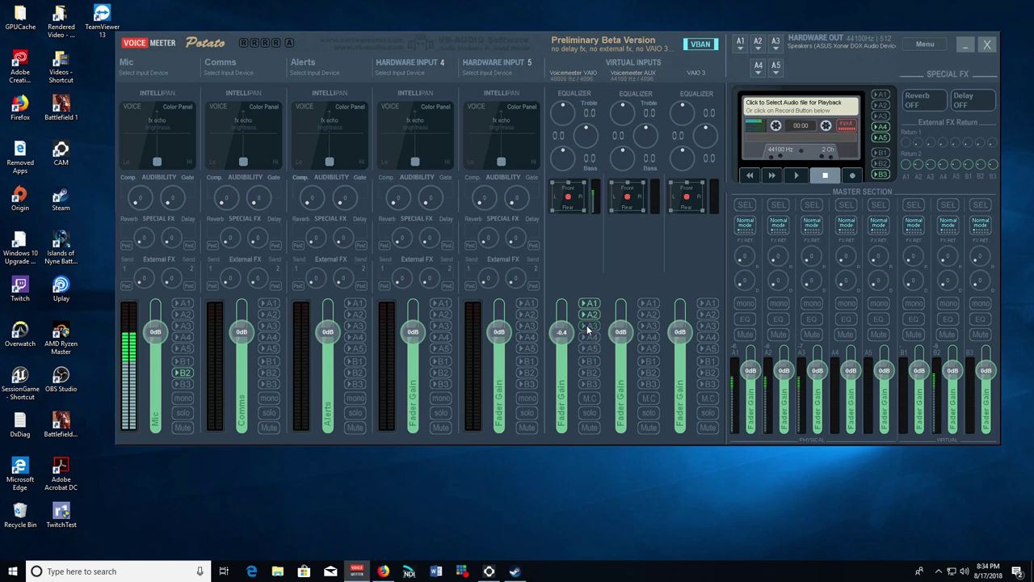
pyautogui.click(590, 315)
pyautogui.click(591, 304)
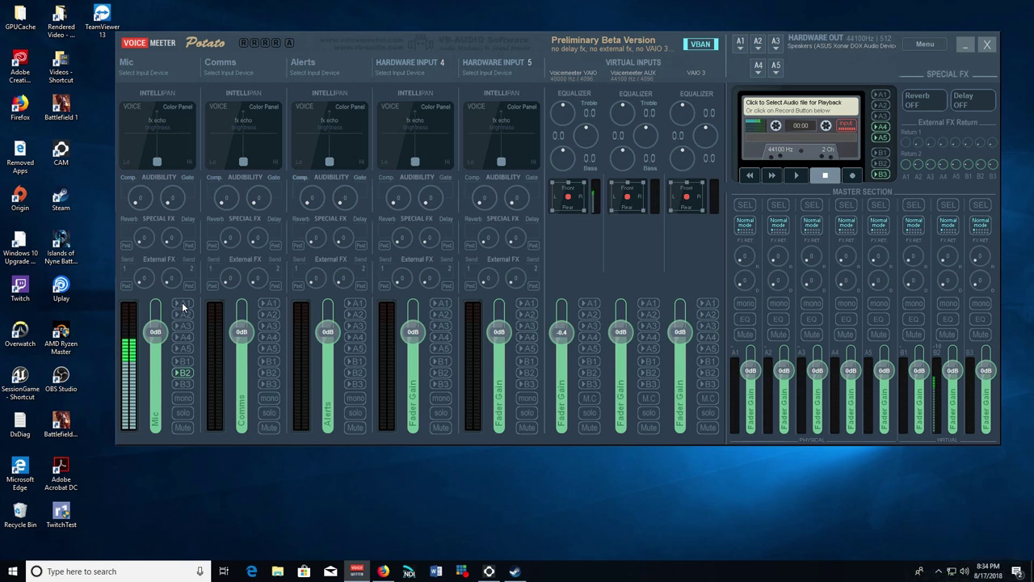
# Toggle the VAIO strip's A1 then A2 buttons so only A2 stays lit.
pyautogui.click(590, 304)
pyautogui.click(590, 314)
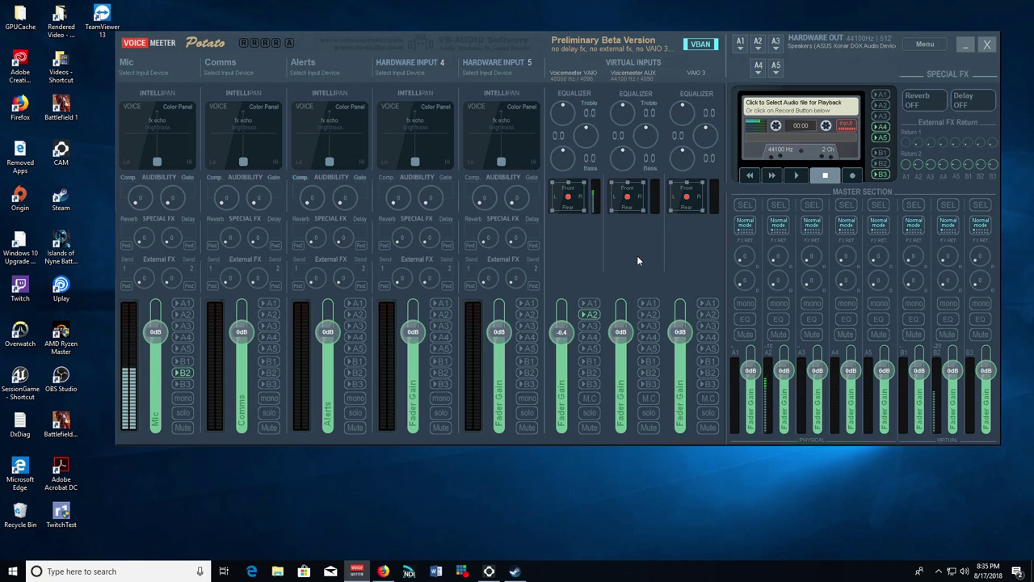
# Assign 'WDM: Elgato (NVIDIA High Definition Audio)' as the A2 hardware output device.
pyautogui.click(758, 49)
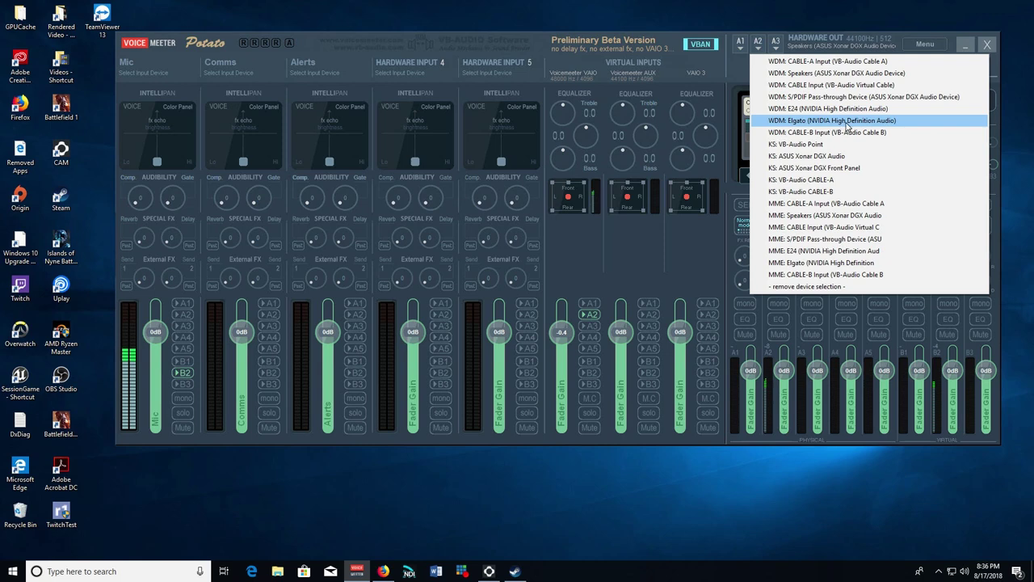
pyautogui.click(795, 121)
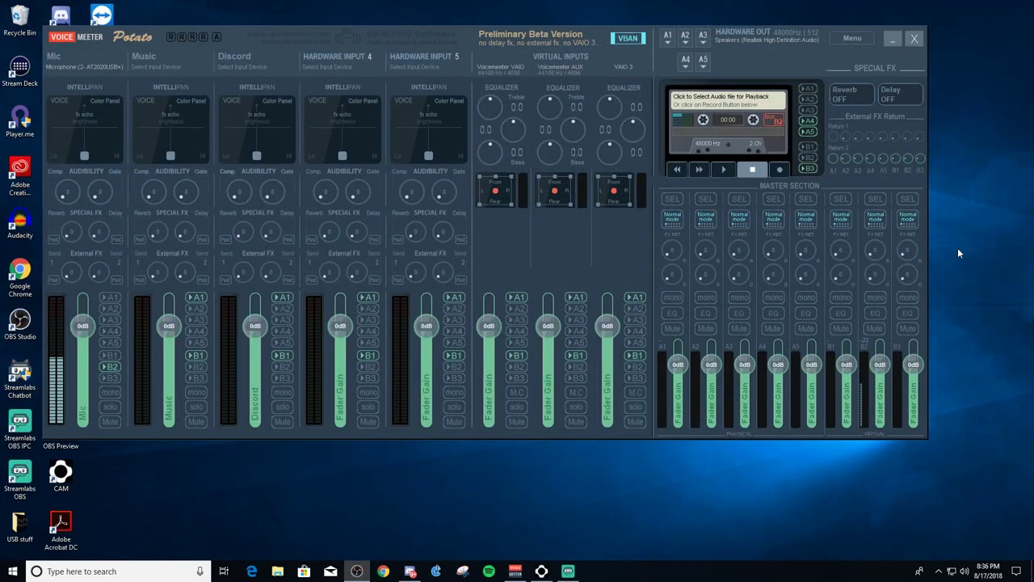
# In Streamlabs OBS, select the Elgato source and make it visible in Live Scene.
pyautogui.click(574, 571)
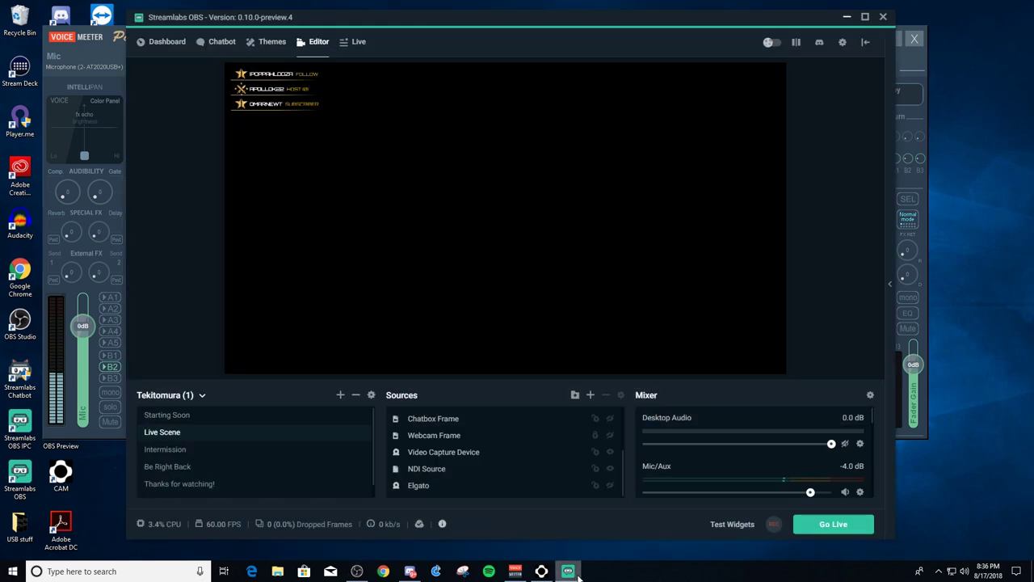
pyautogui.click(482, 485)
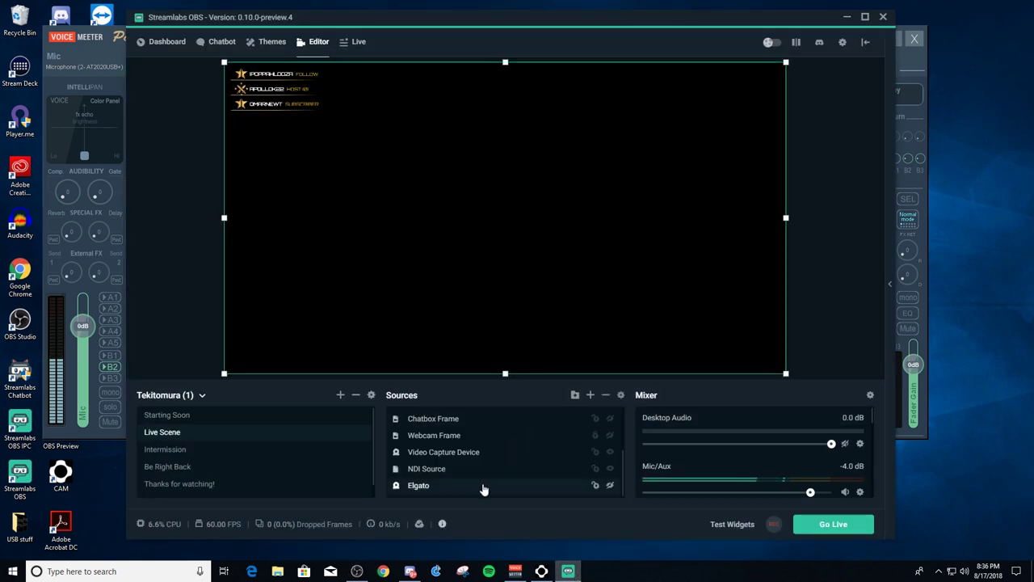
pyautogui.click(610, 486)
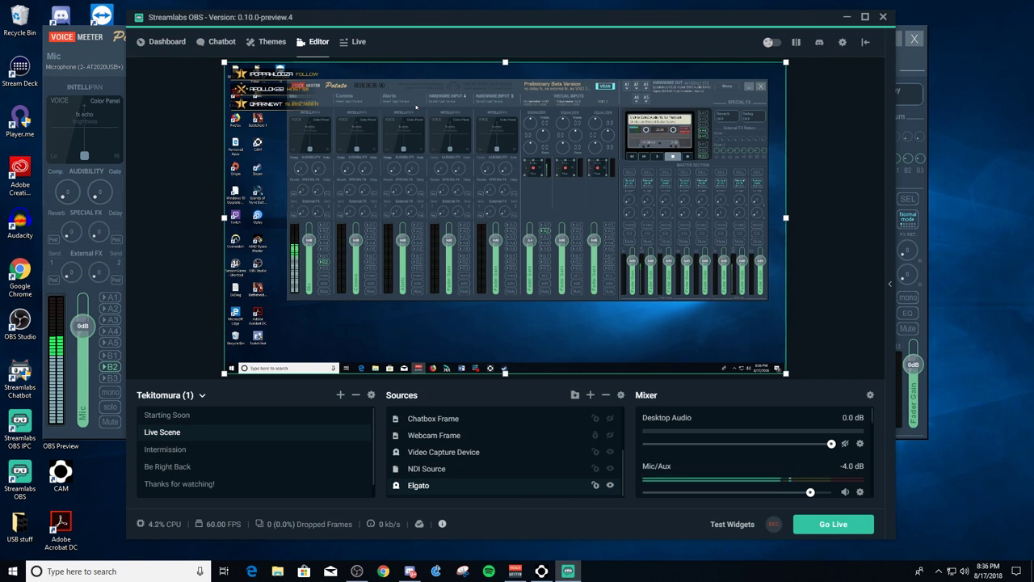
# Unmute Elgato in the Mixer, set its volume to -1.1 dB, then mute it again.
pyautogui.scroll(-1, 873, 435)
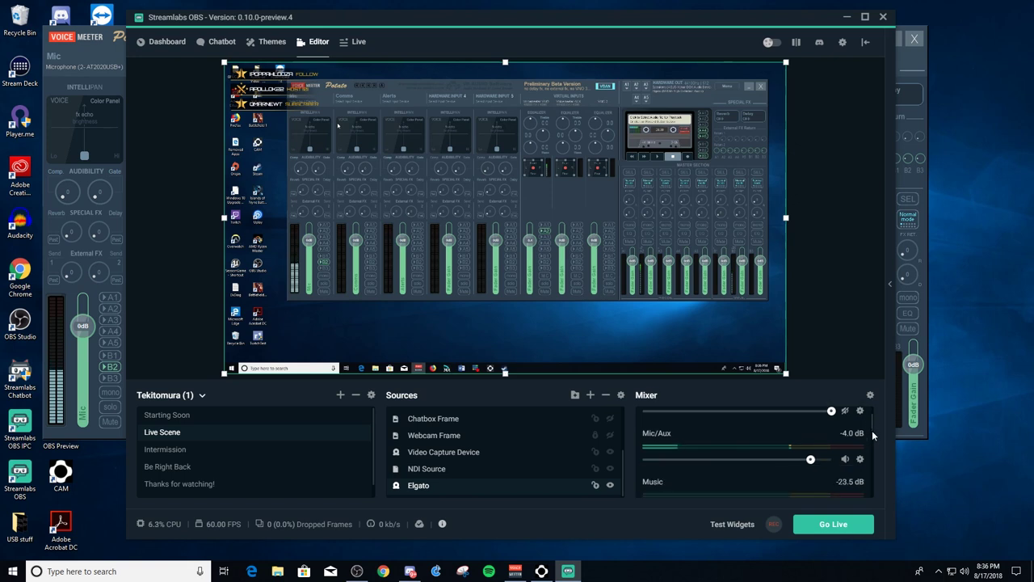
pyautogui.moveTo(872, 430); pyautogui.dragTo(867, 498)
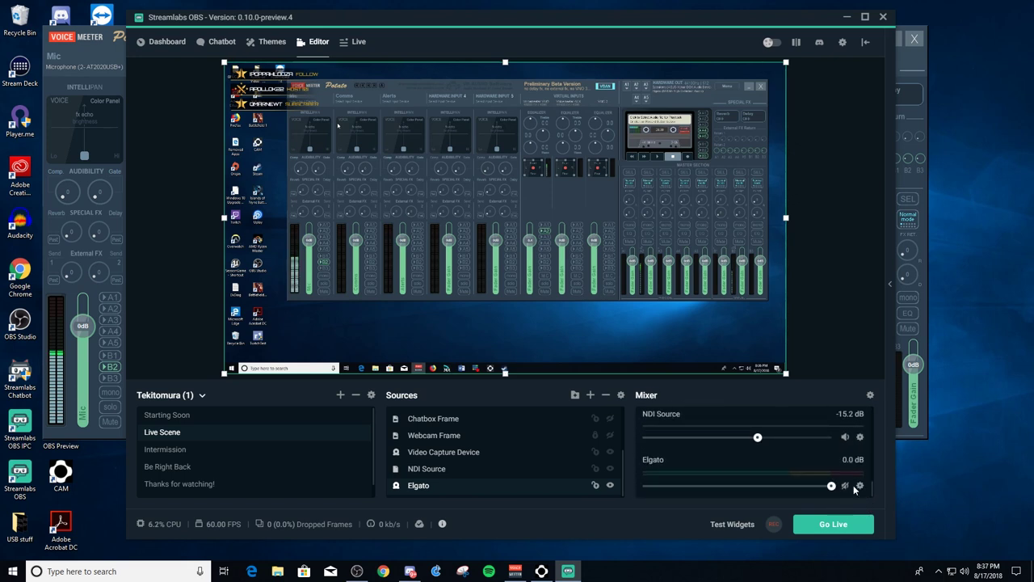
pyautogui.click(844, 486)
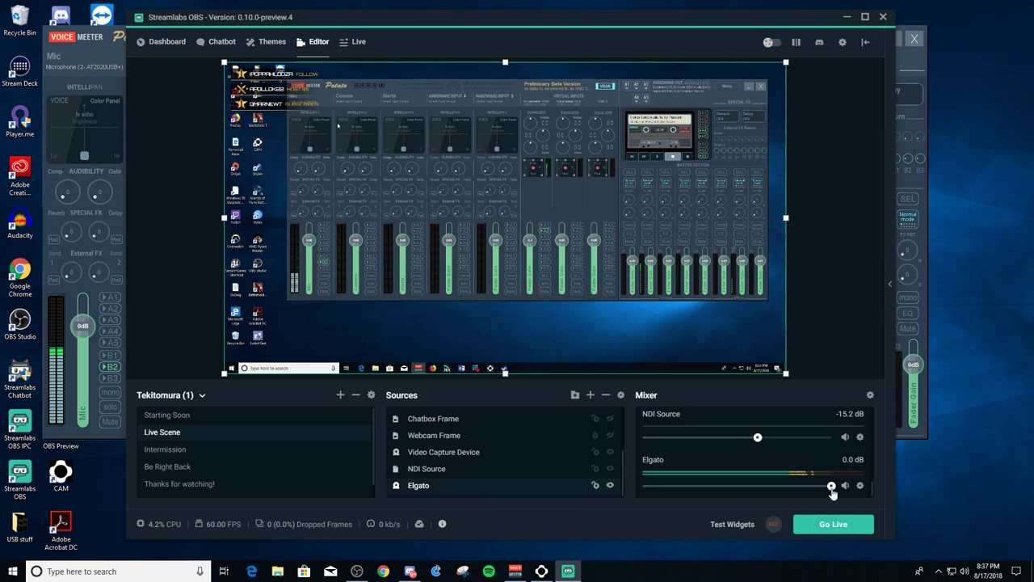
pyautogui.moveTo(833, 486); pyautogui.dragTo(825, 487)
pyautogui.click(844, 485)
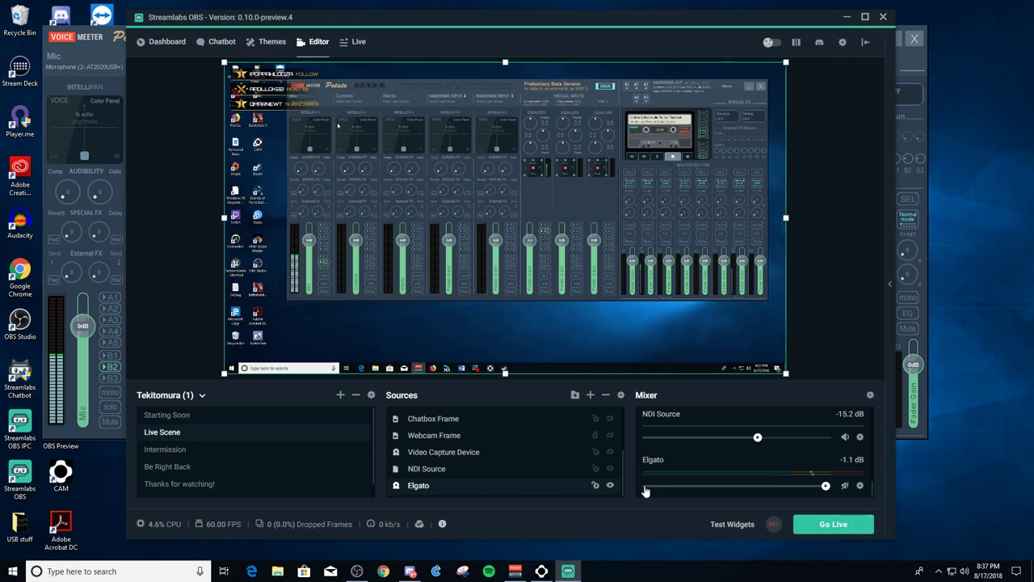
# Minimize Streamlabs OBS to get back to the gaming PC's Voicemeeter Potato mixer.
pyautogui.click(846, 17)
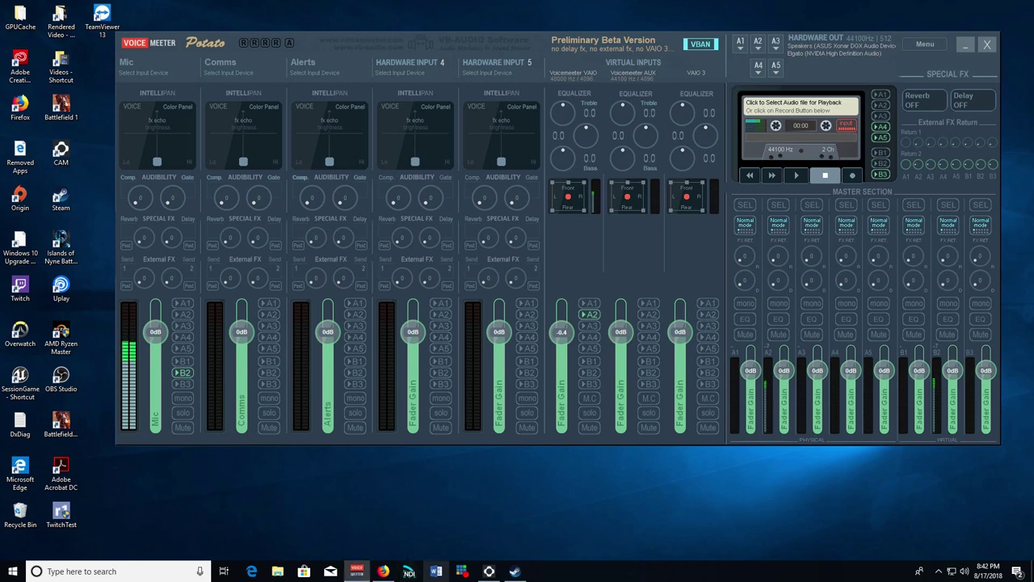
# Switch the NDI Scan Converter tray icon's Audio Source from System Audio to Silence.
pyautogui.click(939, 571)
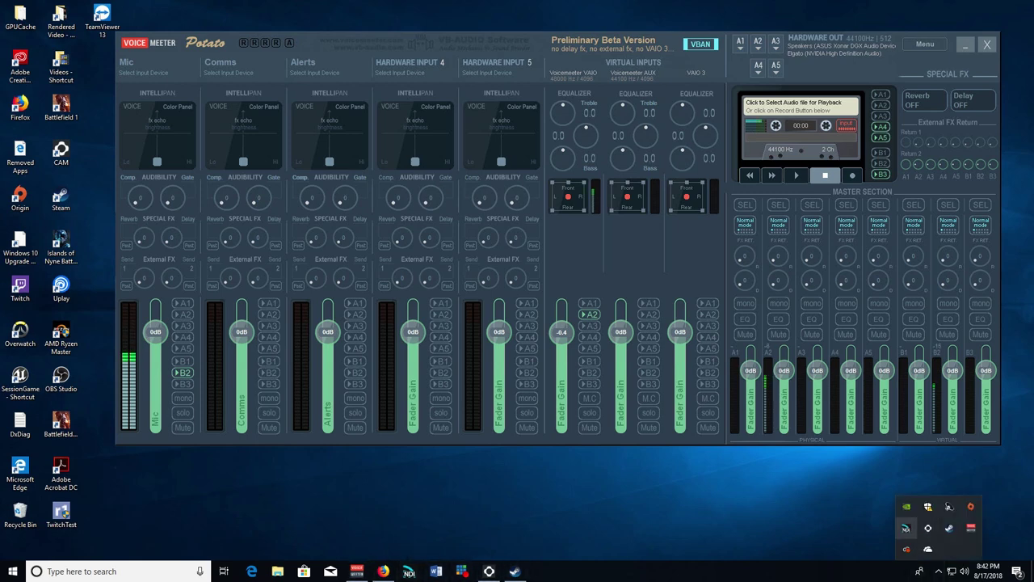
pyautogui.rightClick(906, 527)
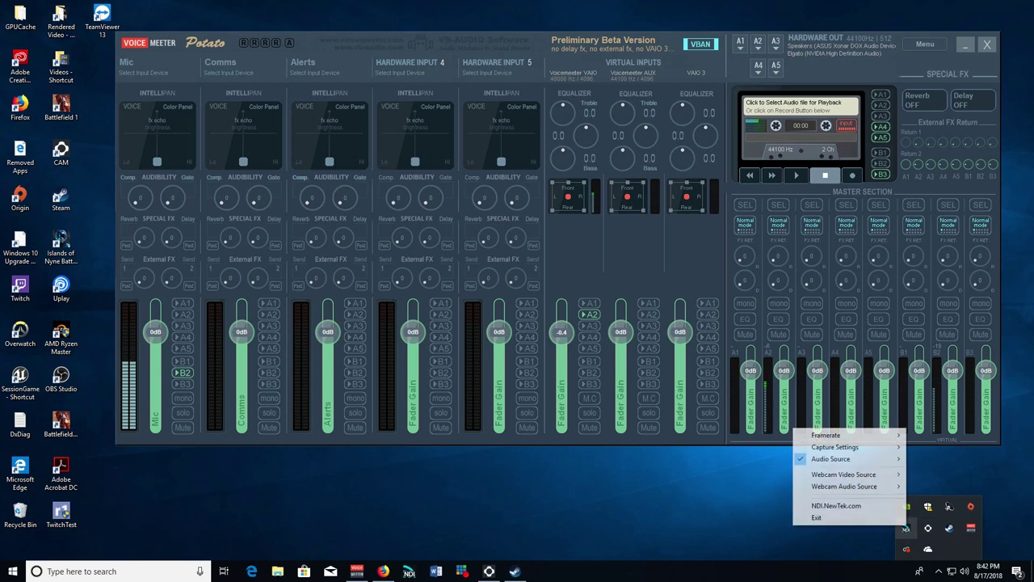
pyautogui.moveTo(857, 458)
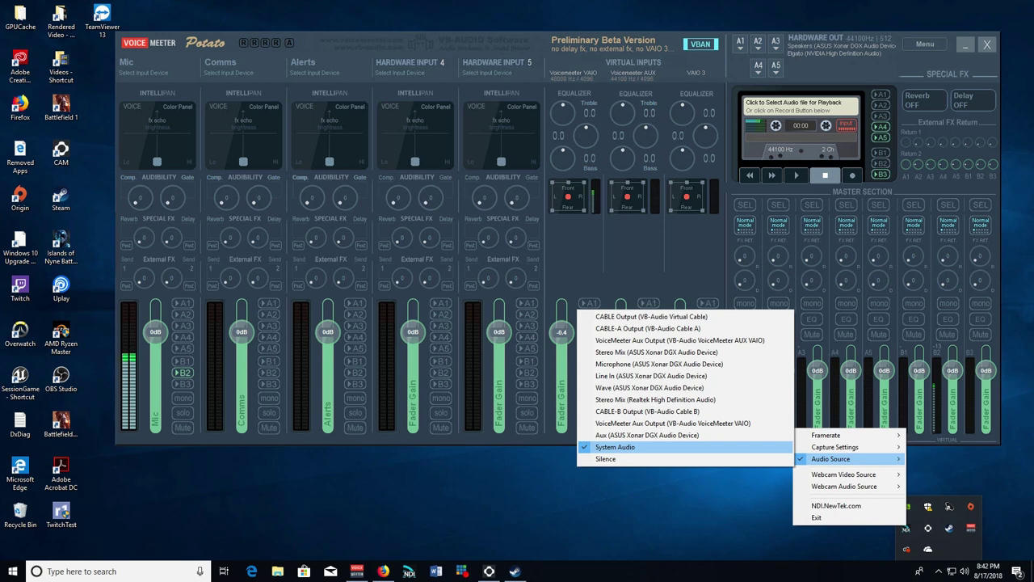
pyautogui.click(614, 458)
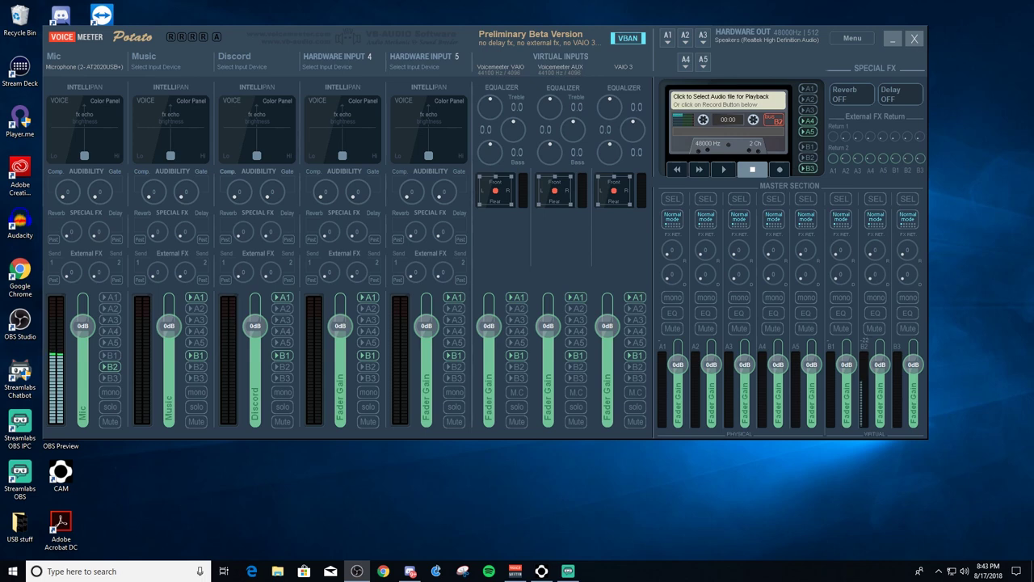
pyautogui.moveTo(1033, 25); pyautogui.dragTo(497, 21)
# Add an NDI Source to Stream PC 1, reusing the existing Main Display source.
pyautogui.click(315, 483)
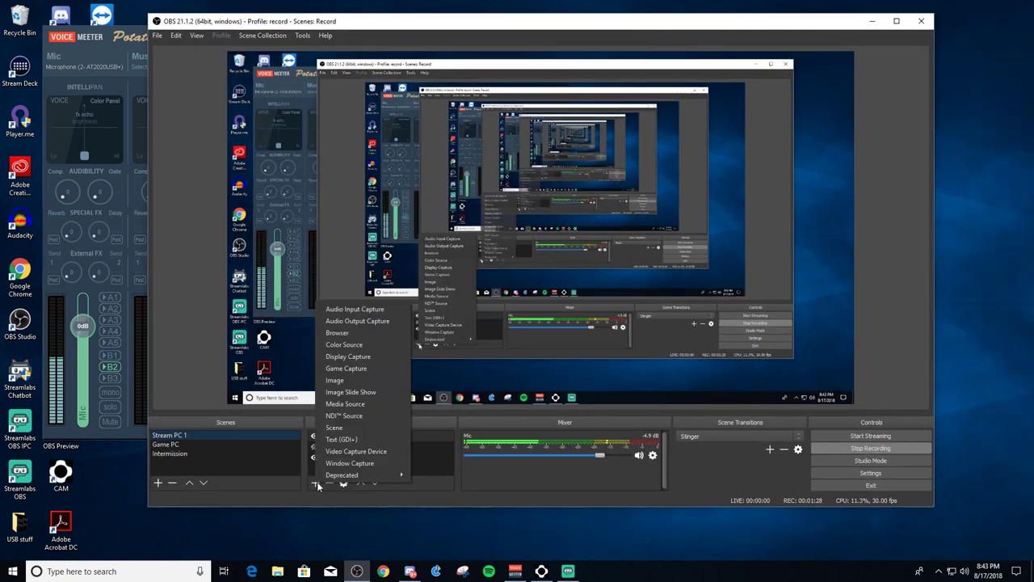
pyautogui.click(379, 420)
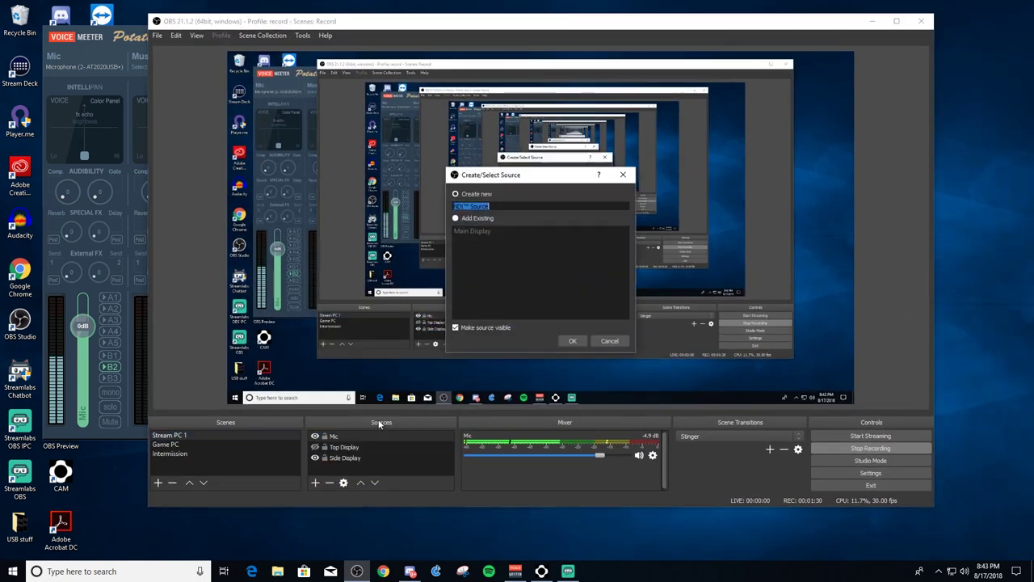
pyautogui.click(457, 219)
pyautogui.click(463, 230)
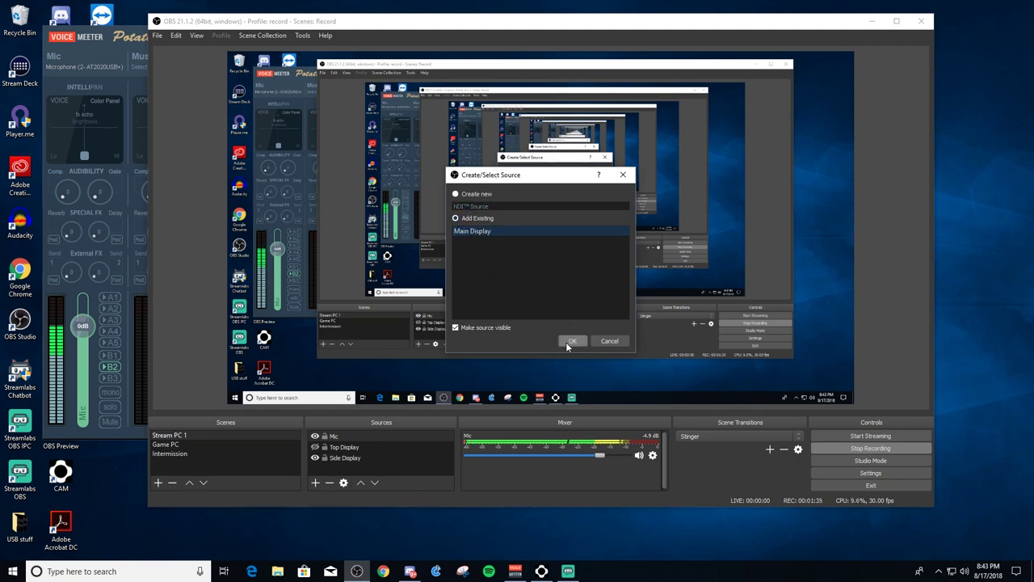
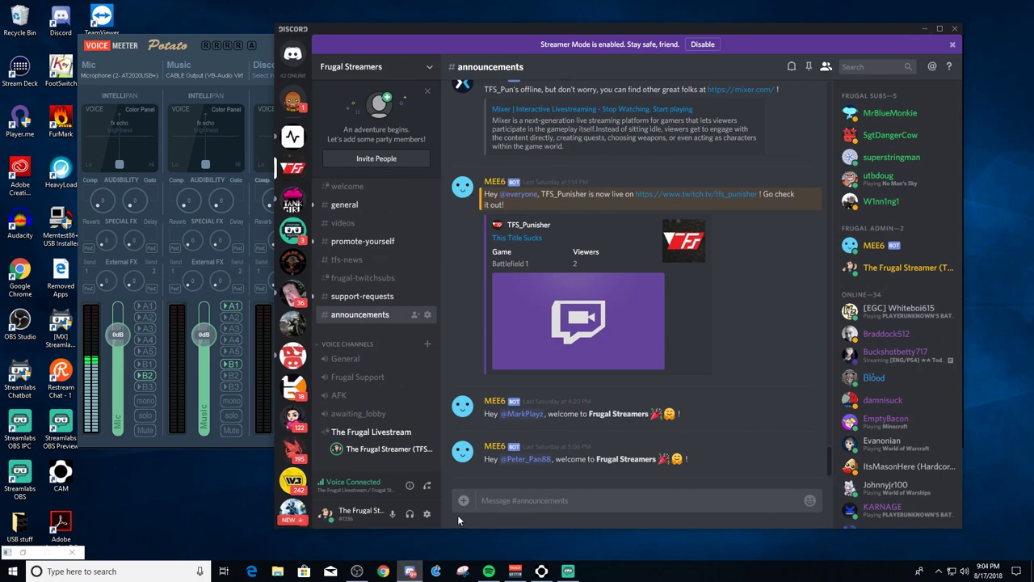
# Confirm Discord's voice output device is CABLE-A Input, then close settings and minimize Discord.
pyautogui.click(426, 514)
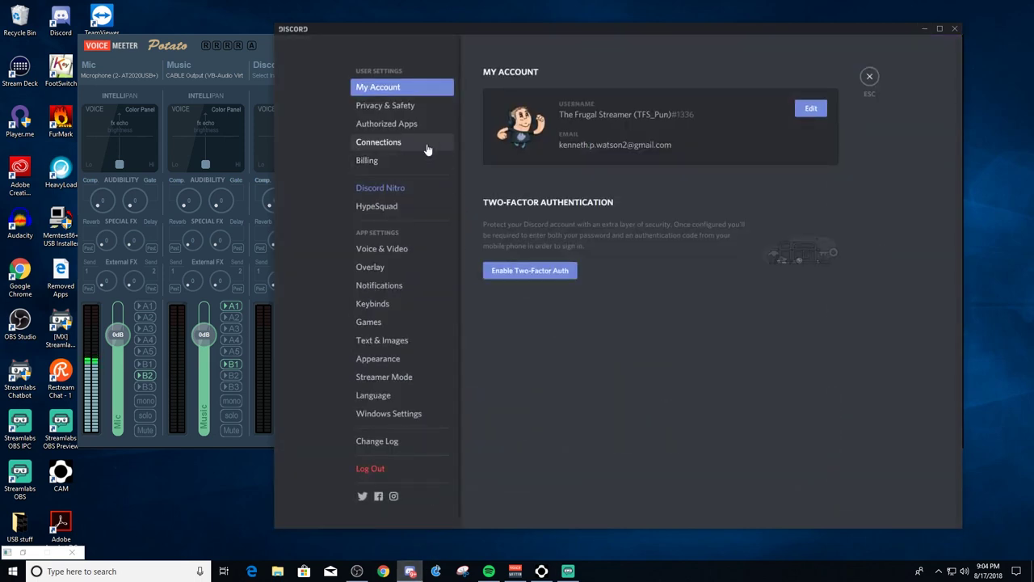
pyautogui.click(401, 250)
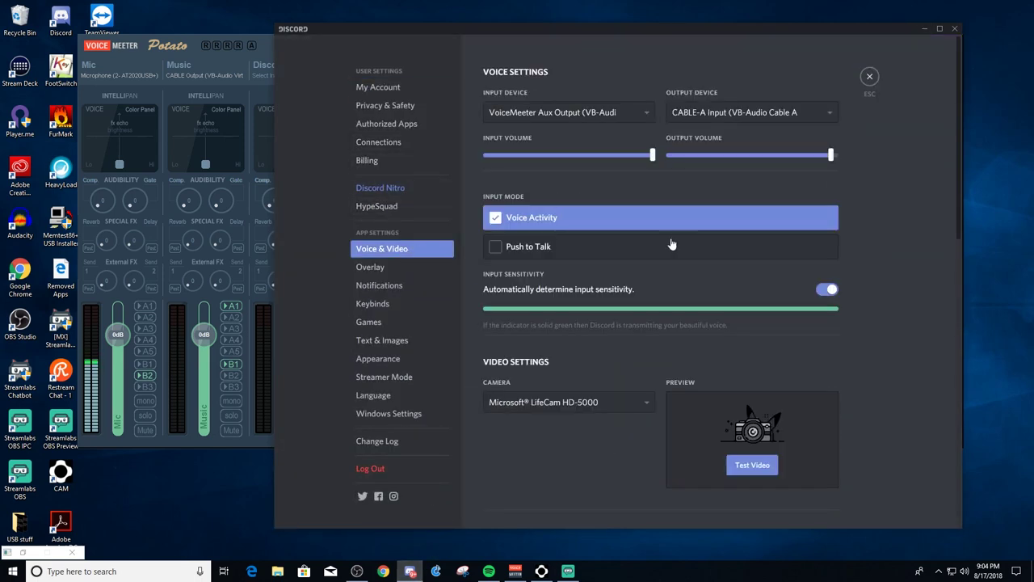
pyautogui.click(778, 115)
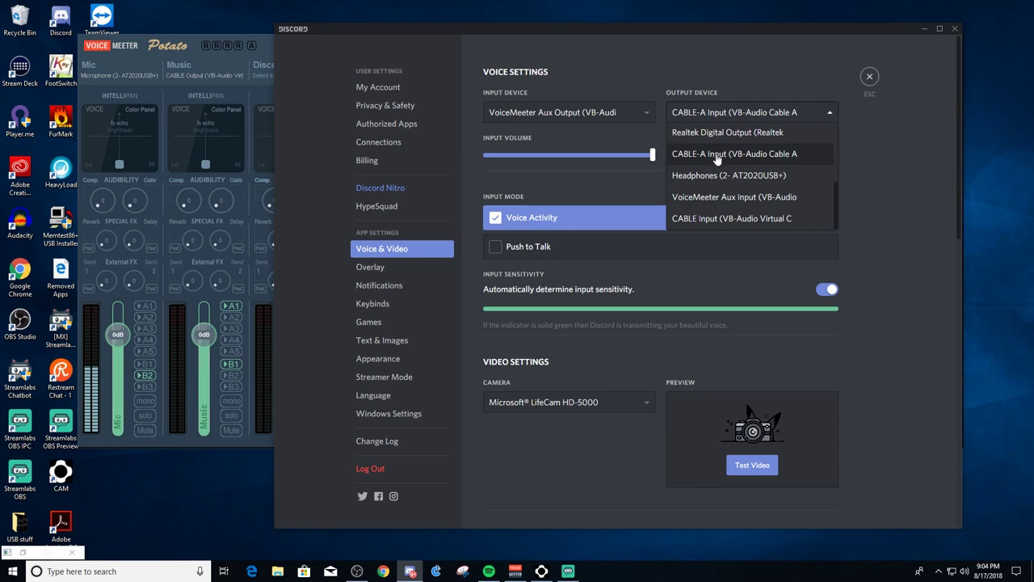
pyautogui.click(717, 156)
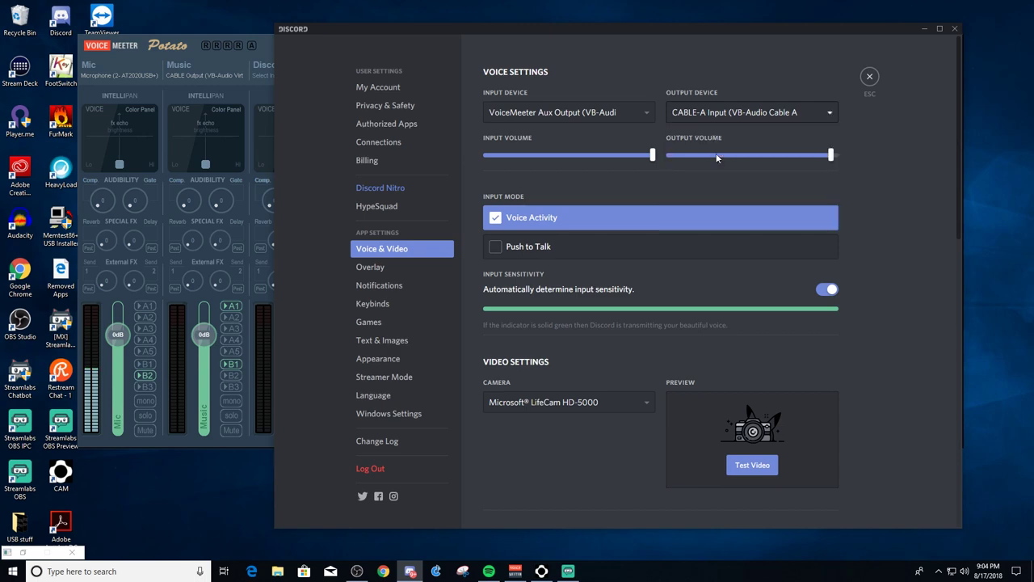
pyautogui.click(870, 77)
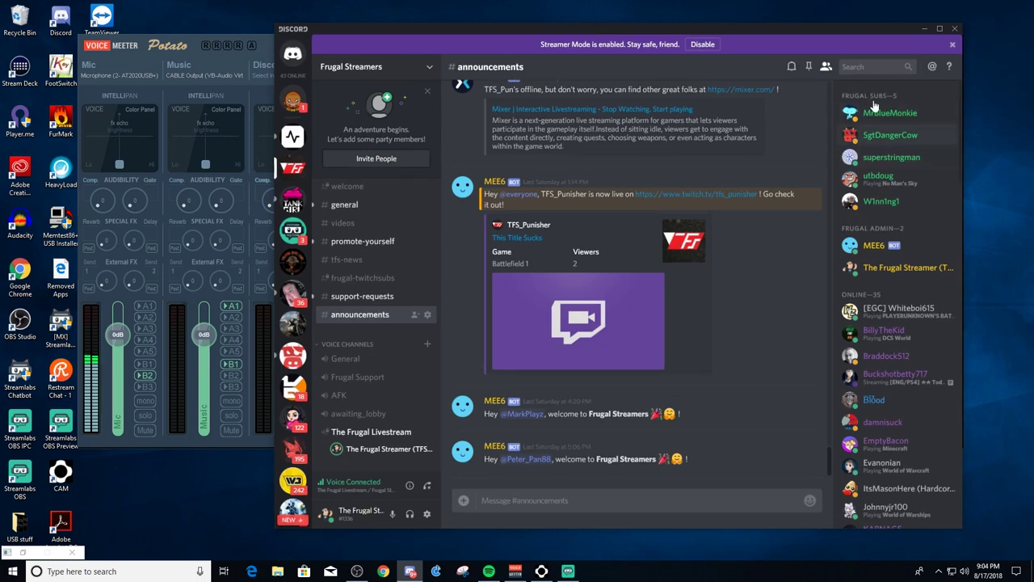
pyautogui.click(926, 29)
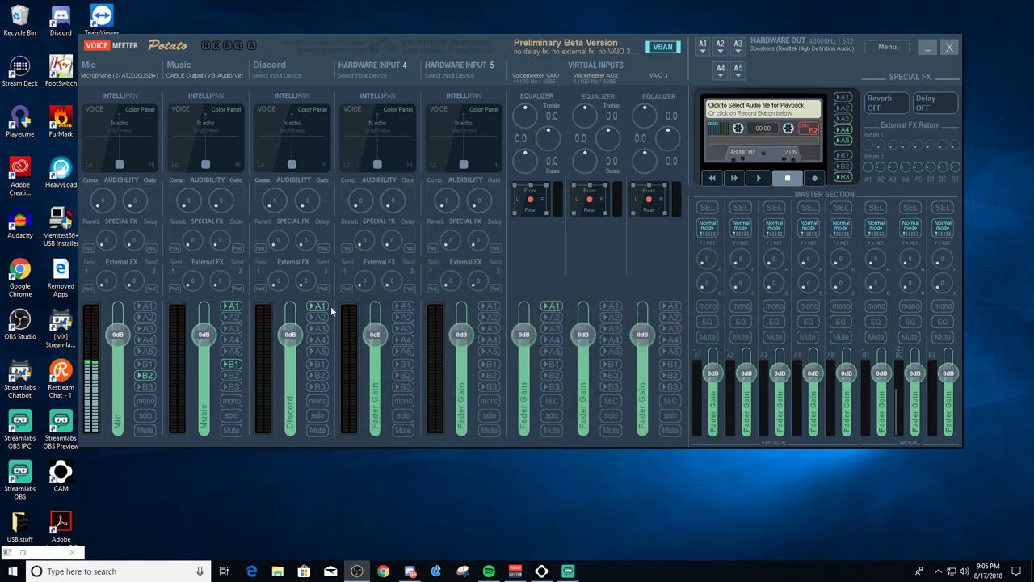
# Set the Discord strip's input device to WDM: CABLE-A Output (VB-Audio Cable A).
pyautogui.click(275, 76)
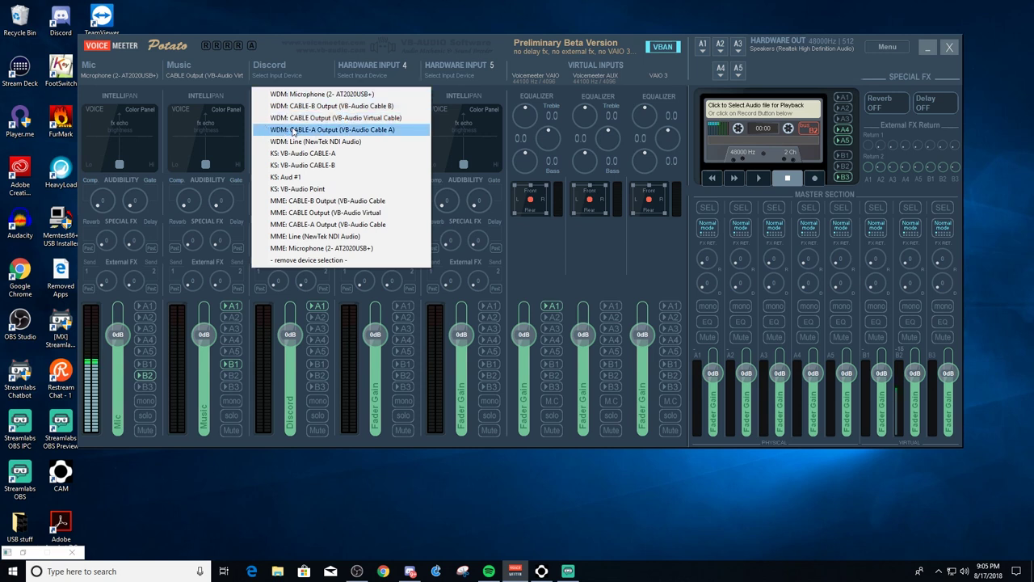
pyautogui.click(346, 130)
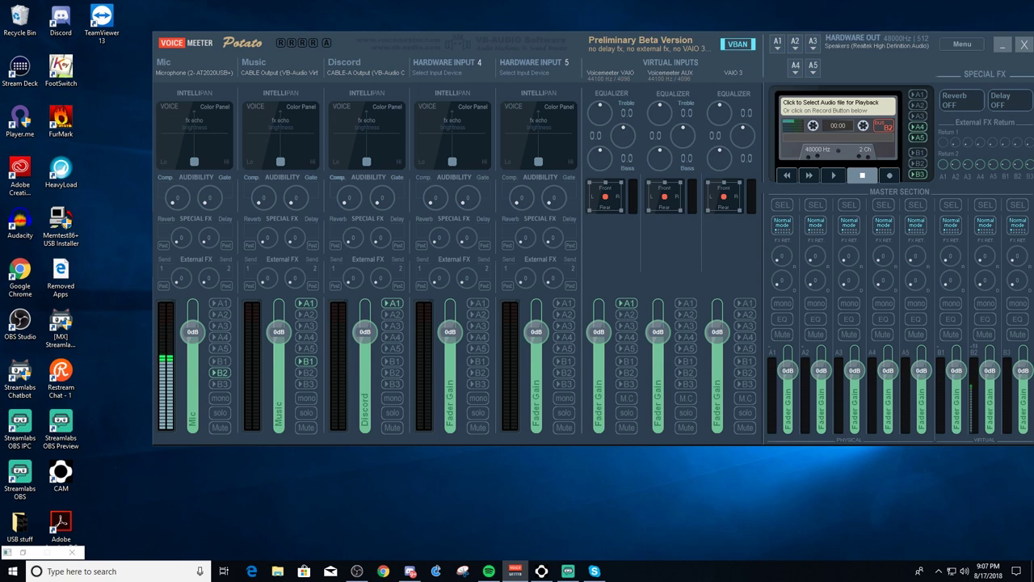
pyautogui.click(356, 571)
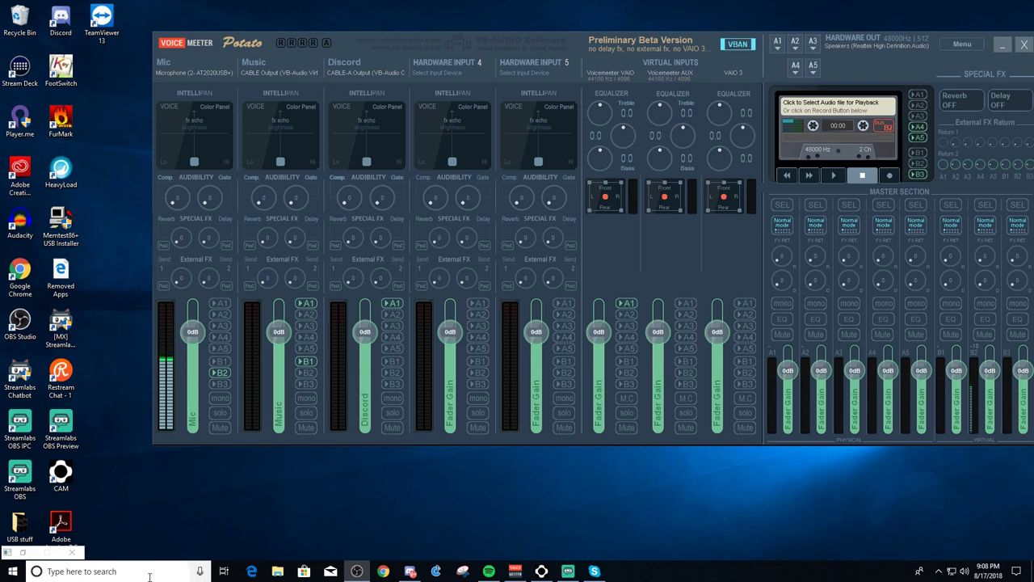
# In Skype settings, keep CABLE-A Input as the speaker device.
pyautogui.click(594, 571)
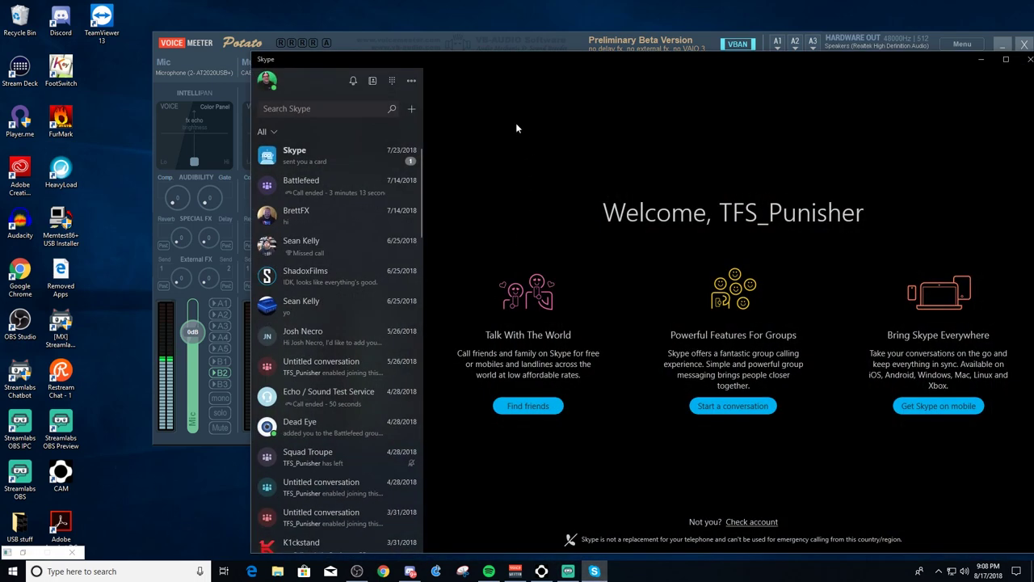
pyautogui.click(410, 83)
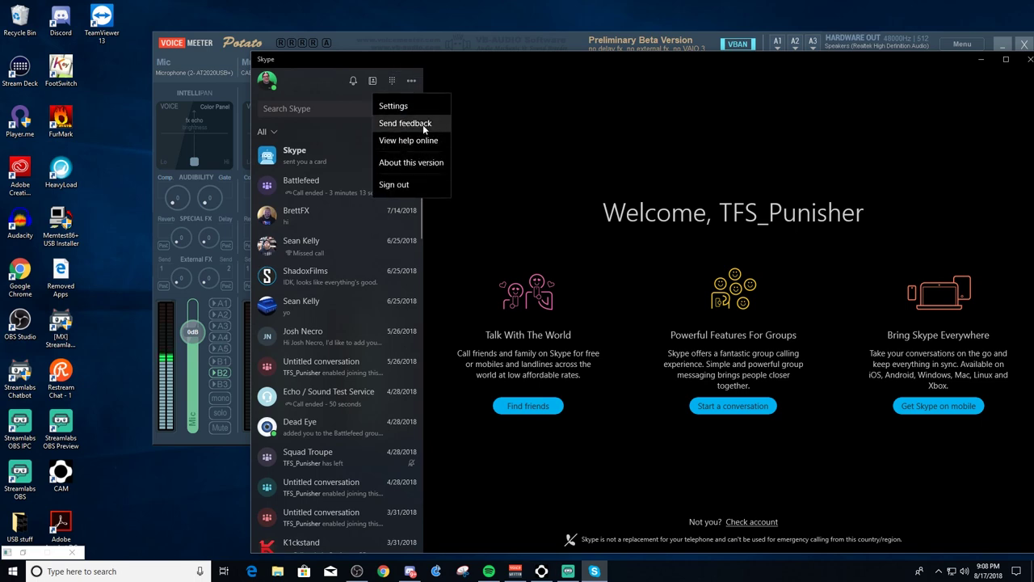
pyautogui.click(413, 108)
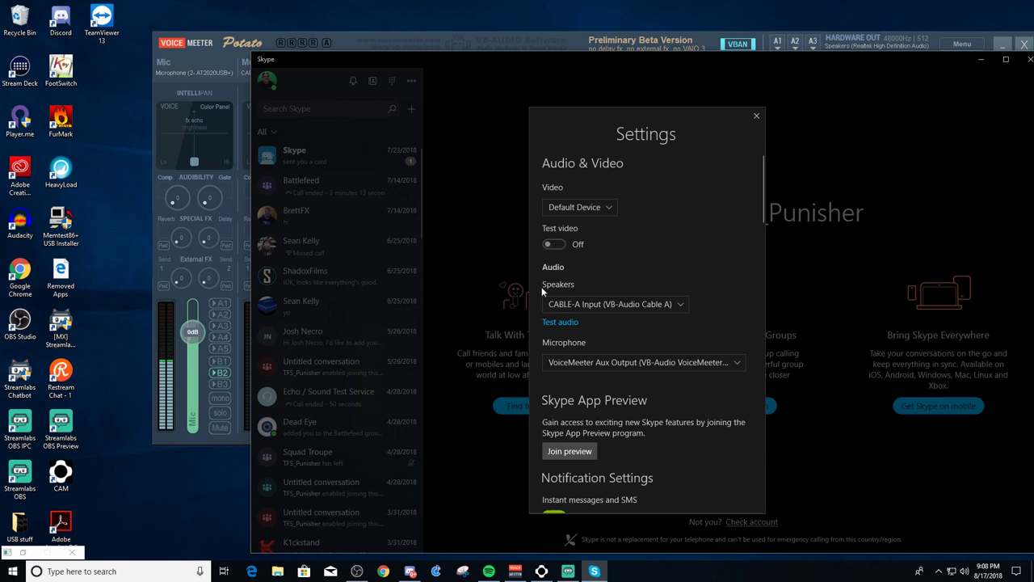
pyautogui.click(592, 305)
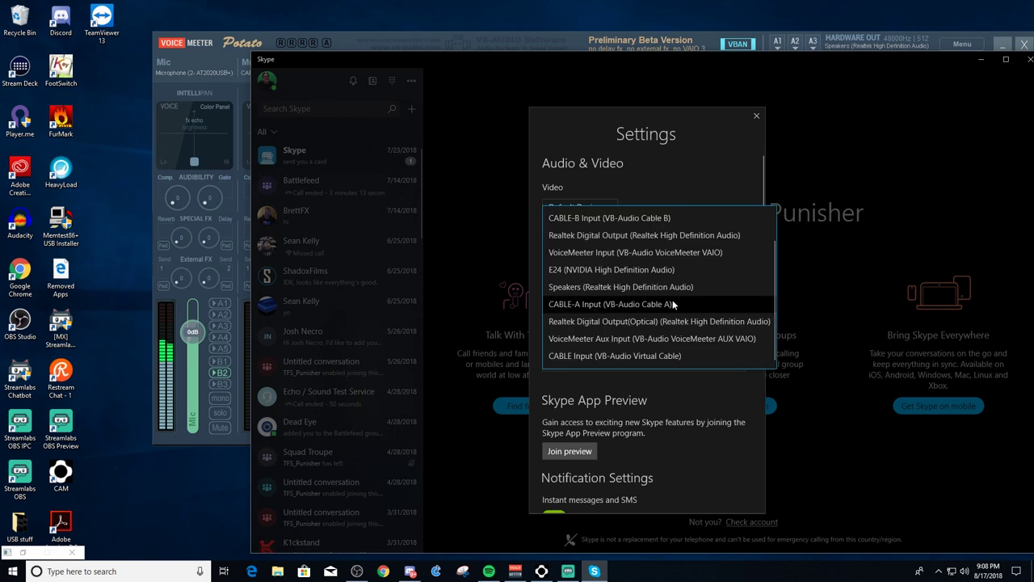
pyautogui.click(605, 305)
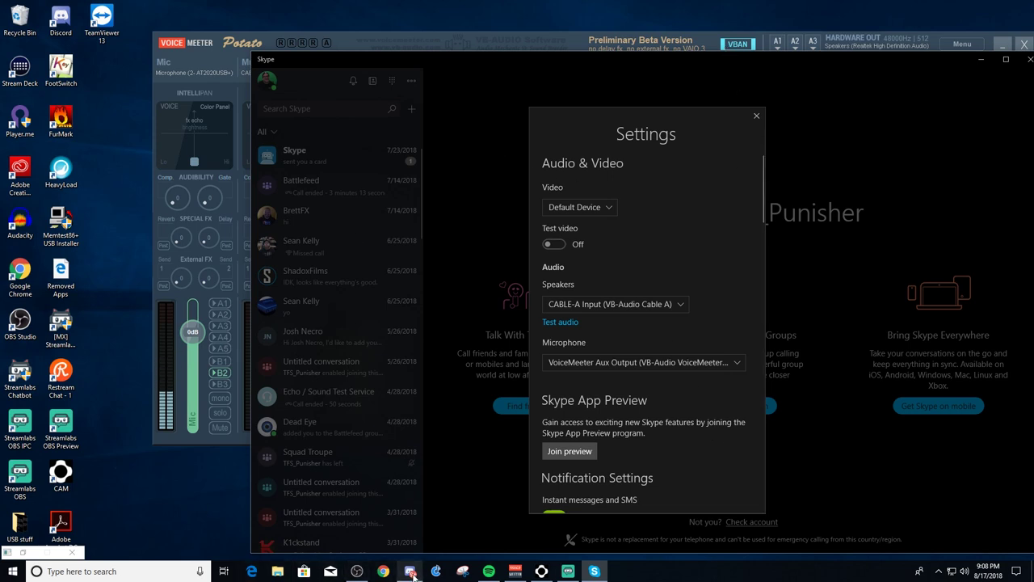
# Close Skype's settings and the Skype window, then restore the mixer.
pyautogui.click(511, 573)
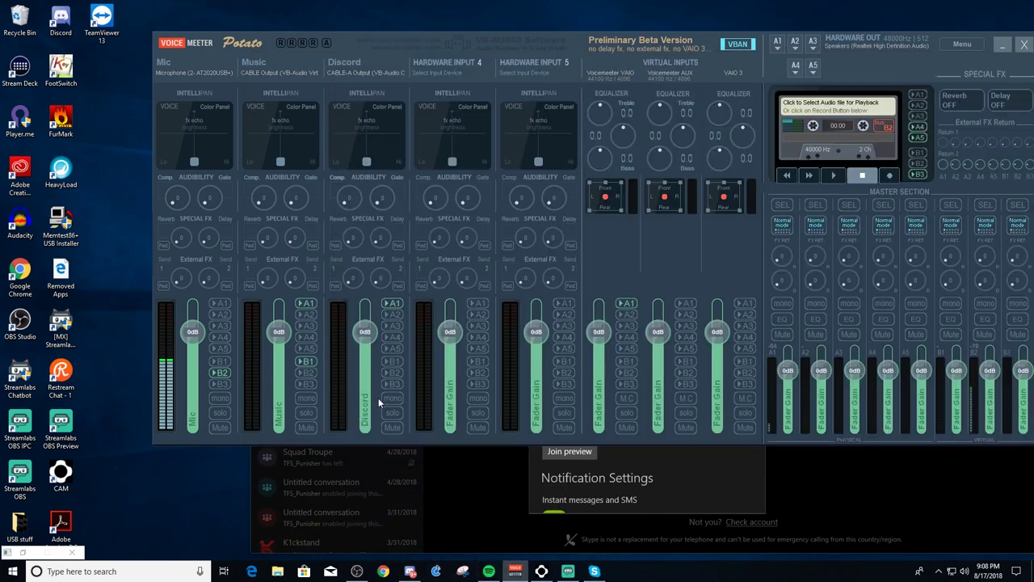
pyautogui.click(687, 484)
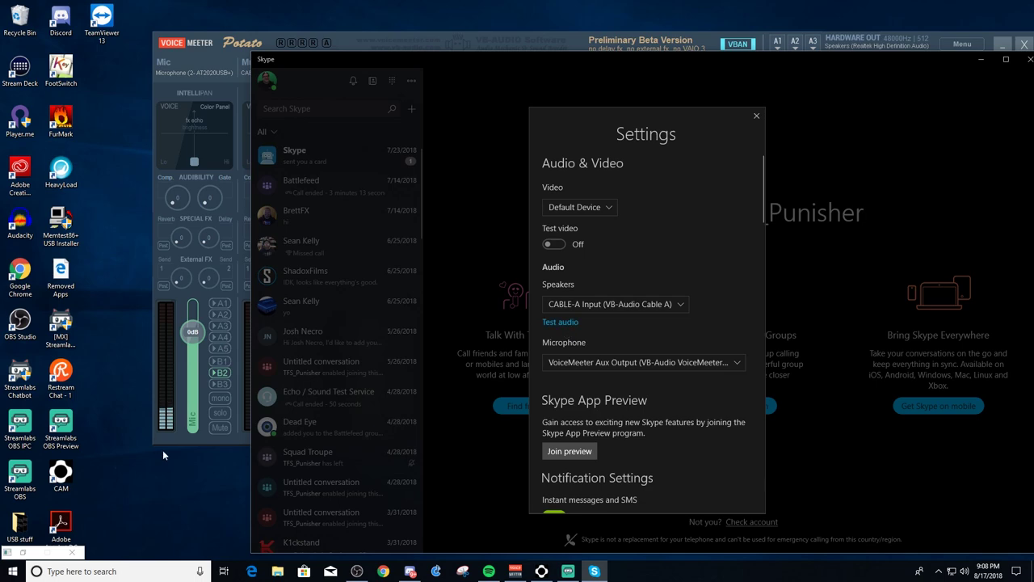
pyautogui.click(229, 437)
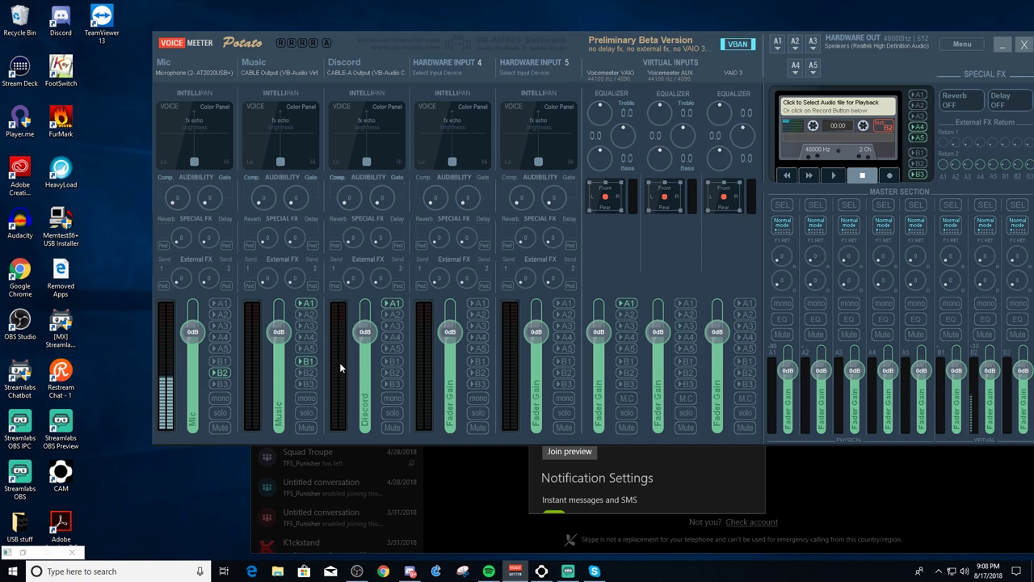
pyautogui.click(1005, 48)
pyautogui.click(776, 117)
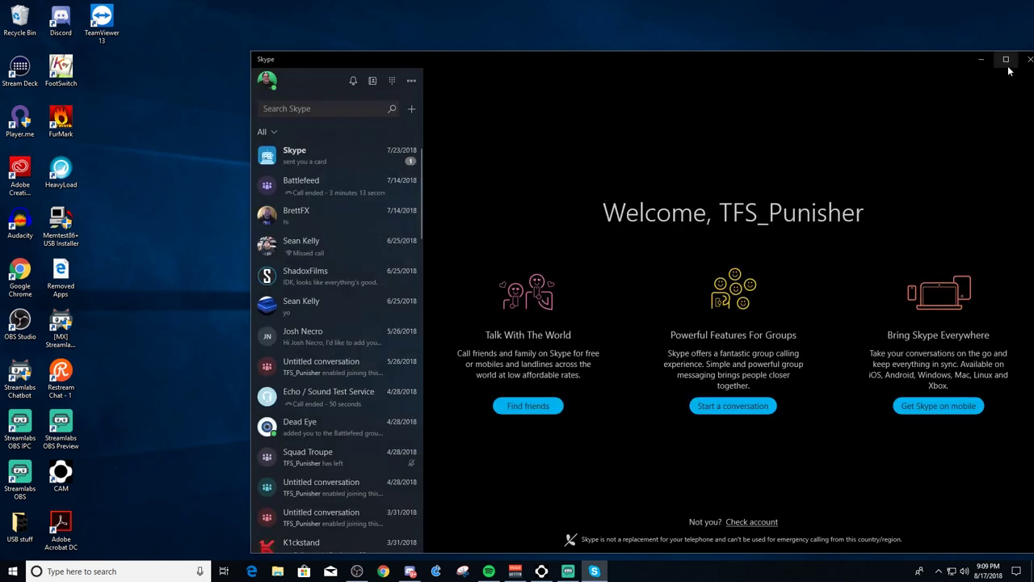
pyautogui.moveTo(854, 60); pyautogui.dragTo(758, 75)
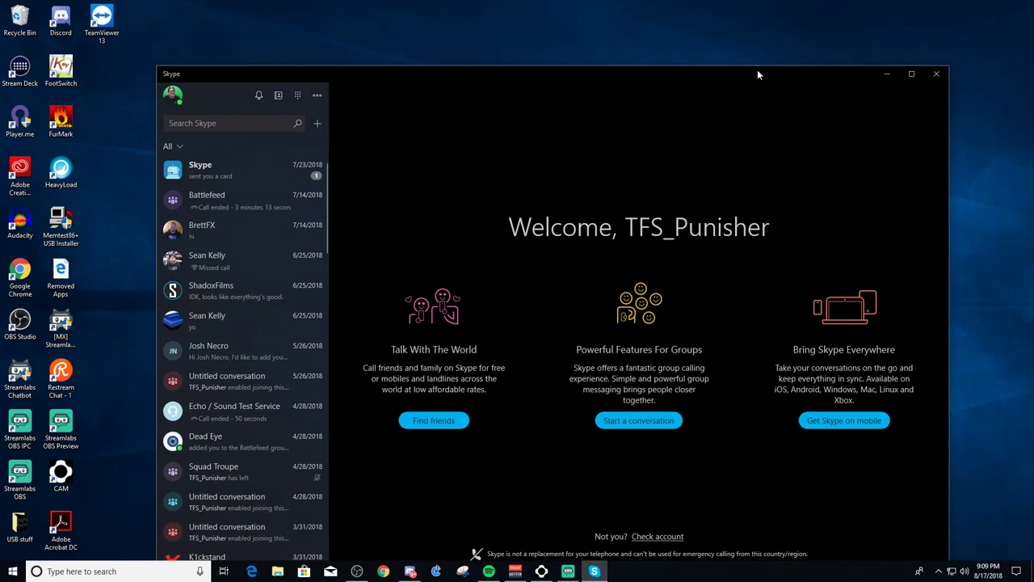
pyautogui.click(936, 74)
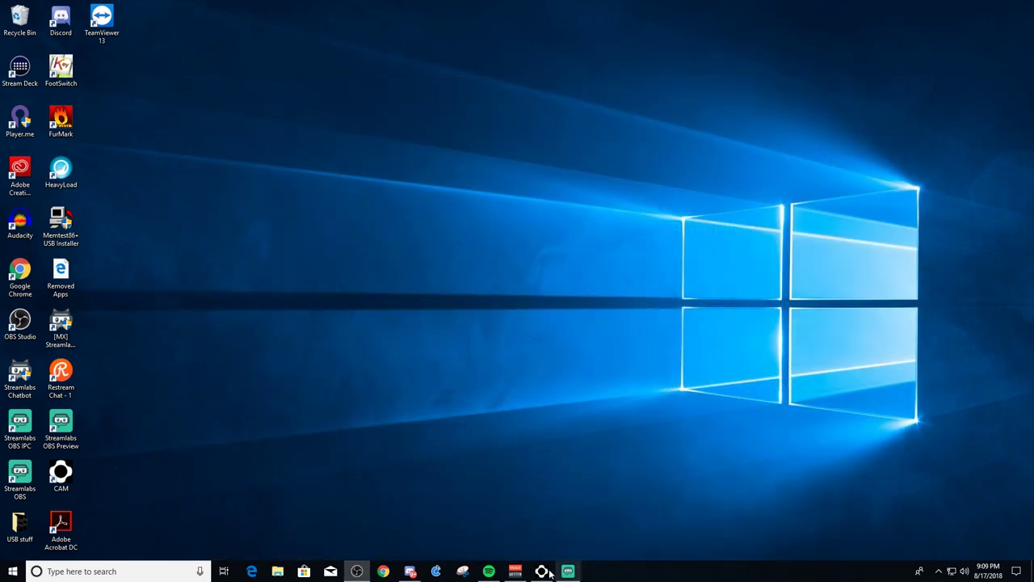
pyautogui.click(516, 572)
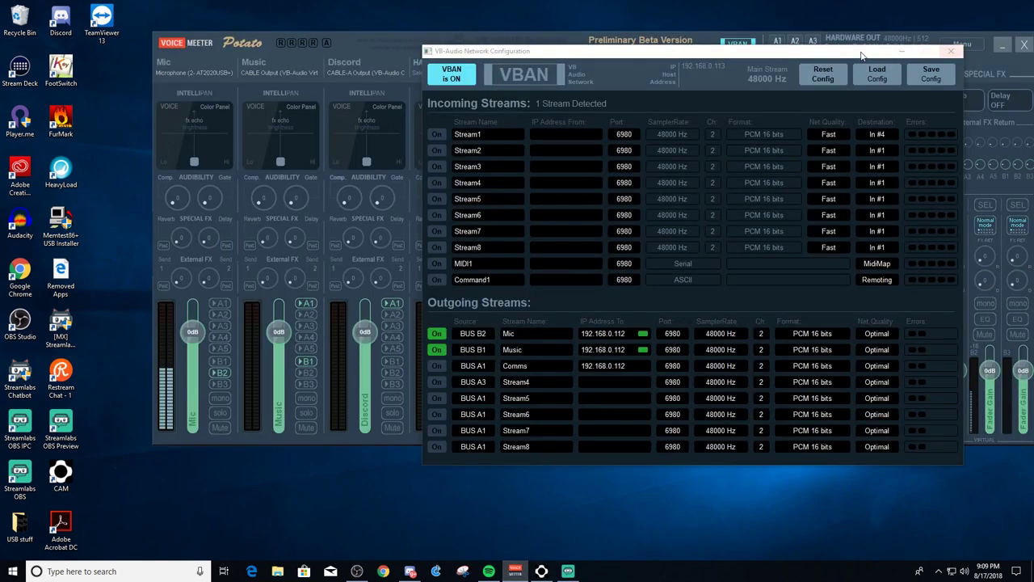
# Move the Discord strip's routing from bus A1 to bus A2.
pyautogui.moveTo(861, 56); pyautogui.dragTo(769, 66)
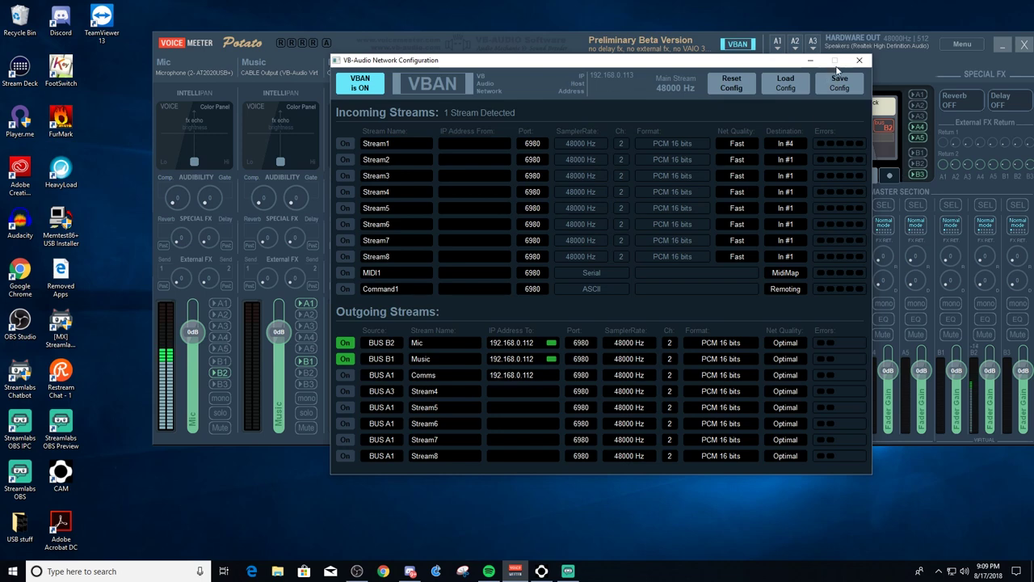
pyautogui.click(859, 60)
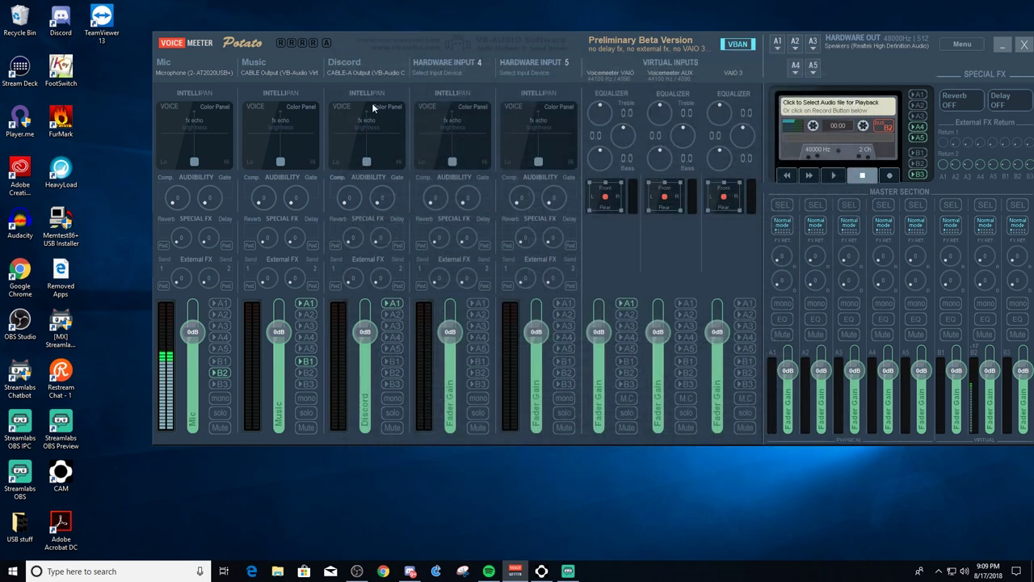
pyautogui.click(397, 307)
pyautogui.click(392, 315)
# Set the outgoing Comms VBAN stream source to BUS A2 and switch it on.
pyautogui.click(735, 45)
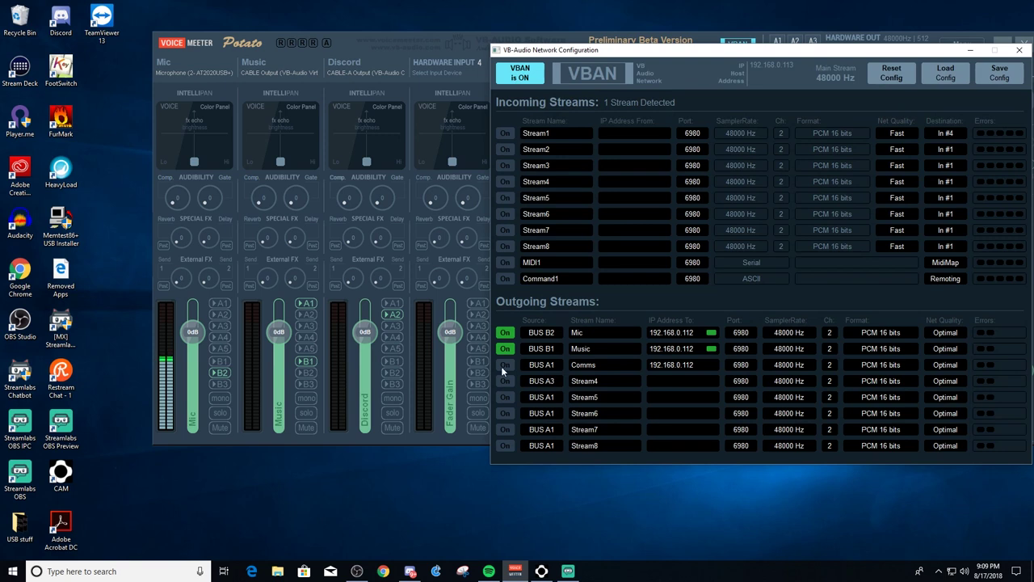
pyautogui.click(547, 365)
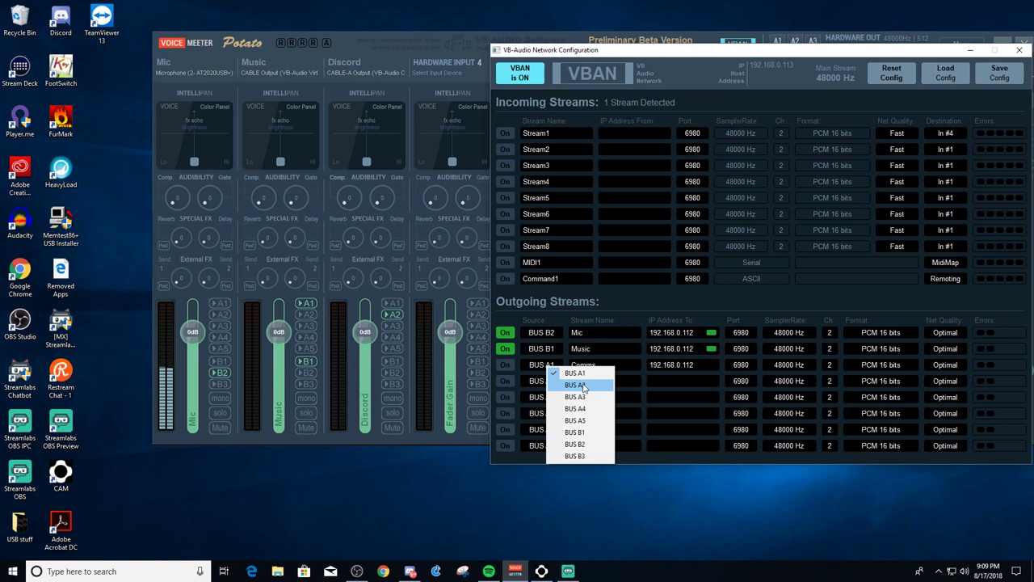
pyautogui.click(583, 386)
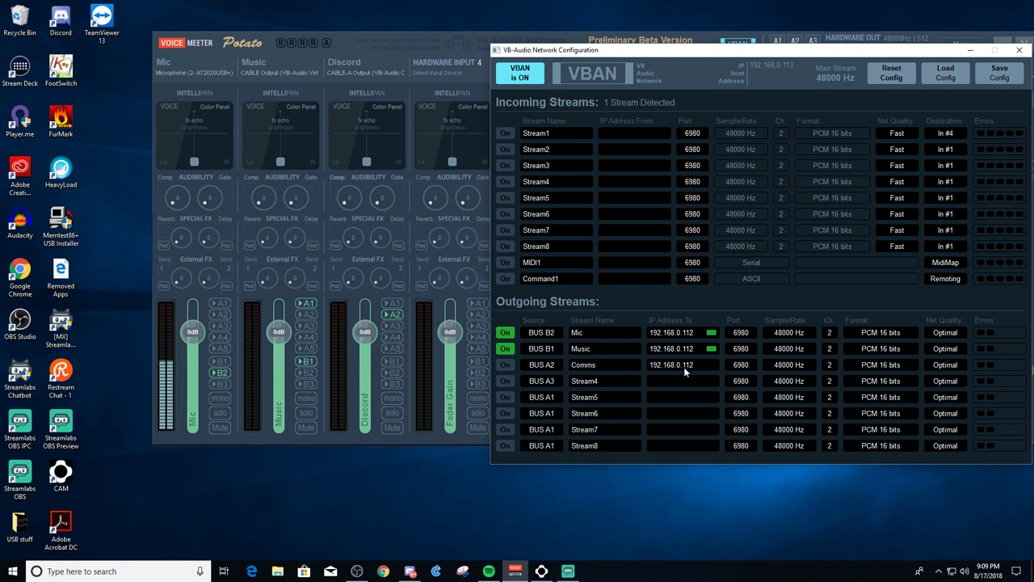
pyautogui.click(505, 364)
pyautogui.click(1020, 50)
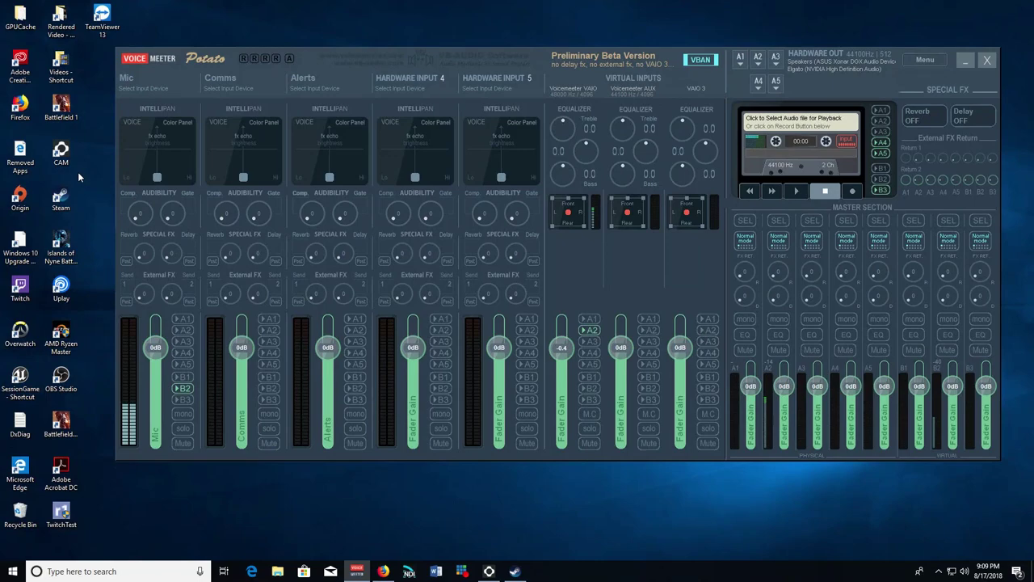
# Enable incoming Stream3 for the Comms stream from 192.168.0.113, routed to In #2.
pyautogui.click(697, 61)
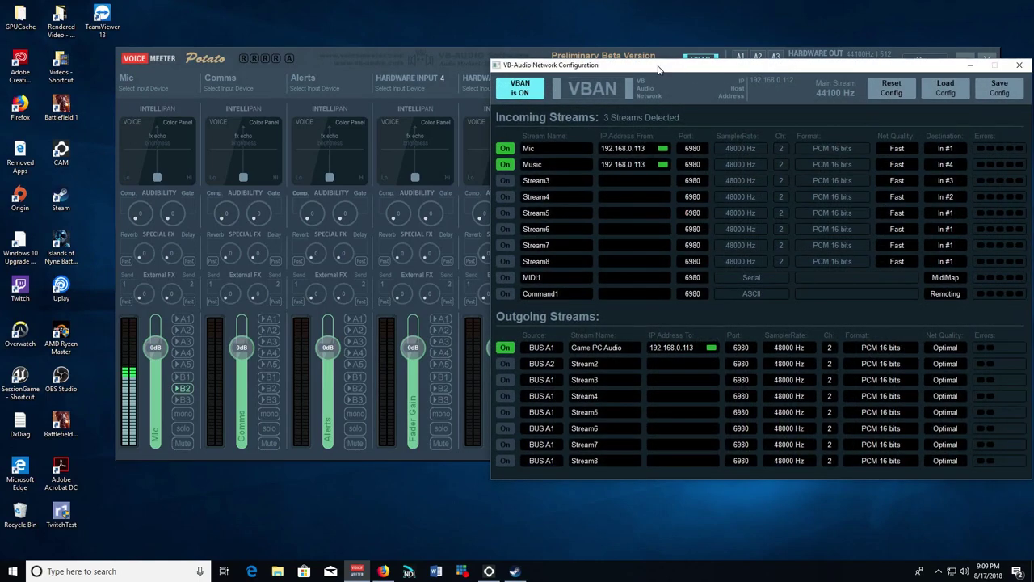
pyautogui.moveTo(614, 18); pyautogui.dragTo(455, 41)
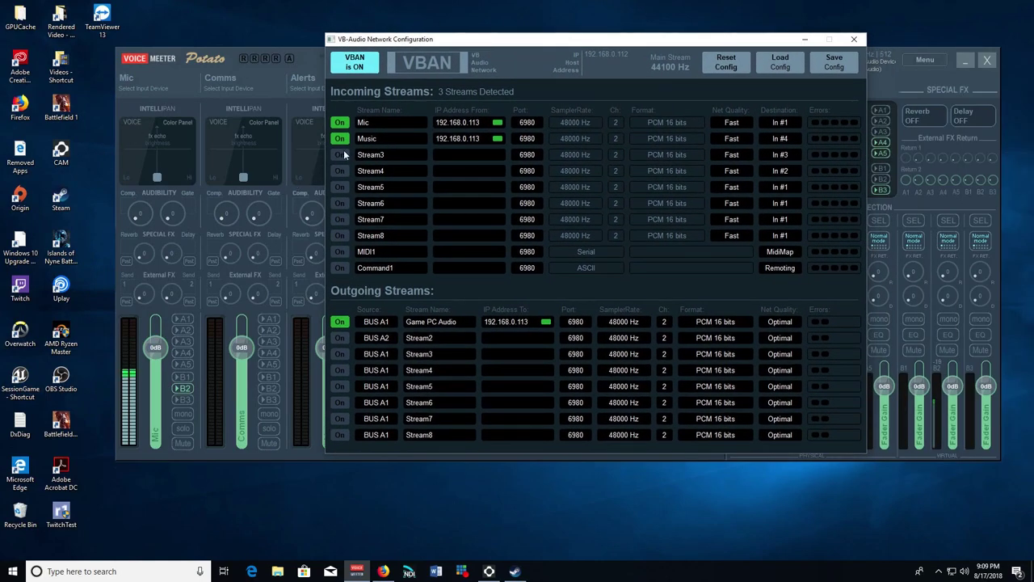
pyautogui.click(344, 156)
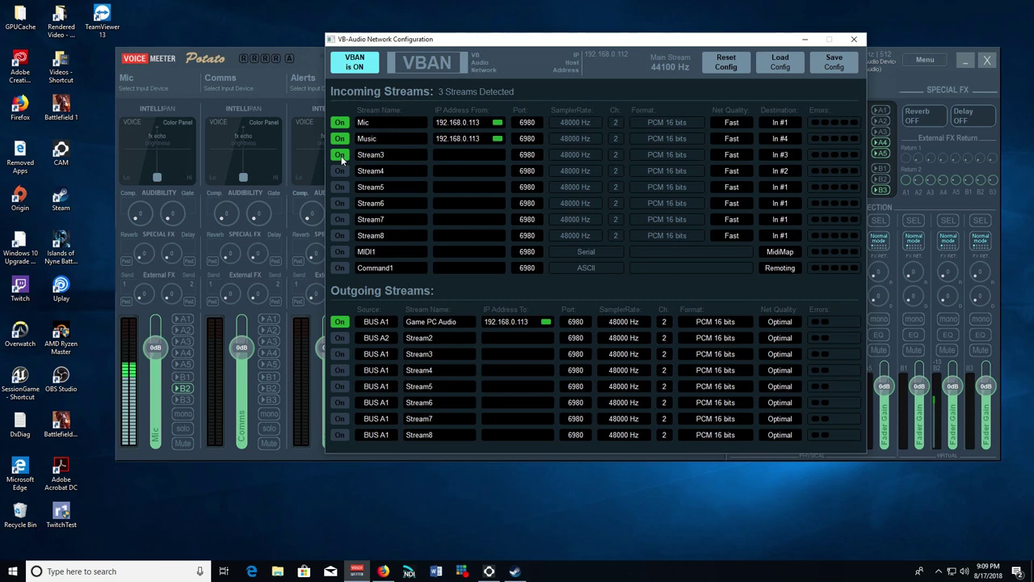
pyautogui.click(474, 154)
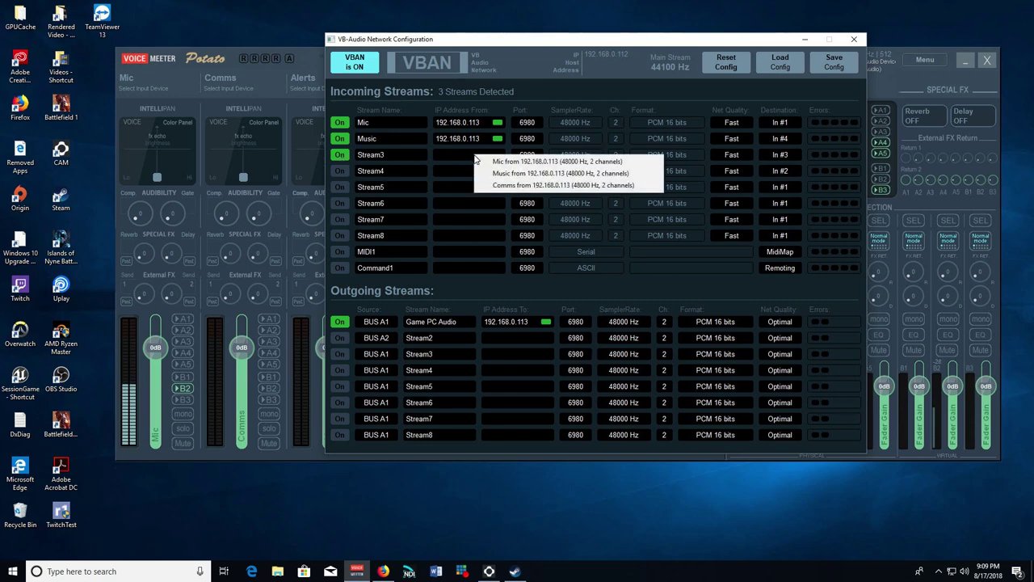
pyautogui.click(501, 189)
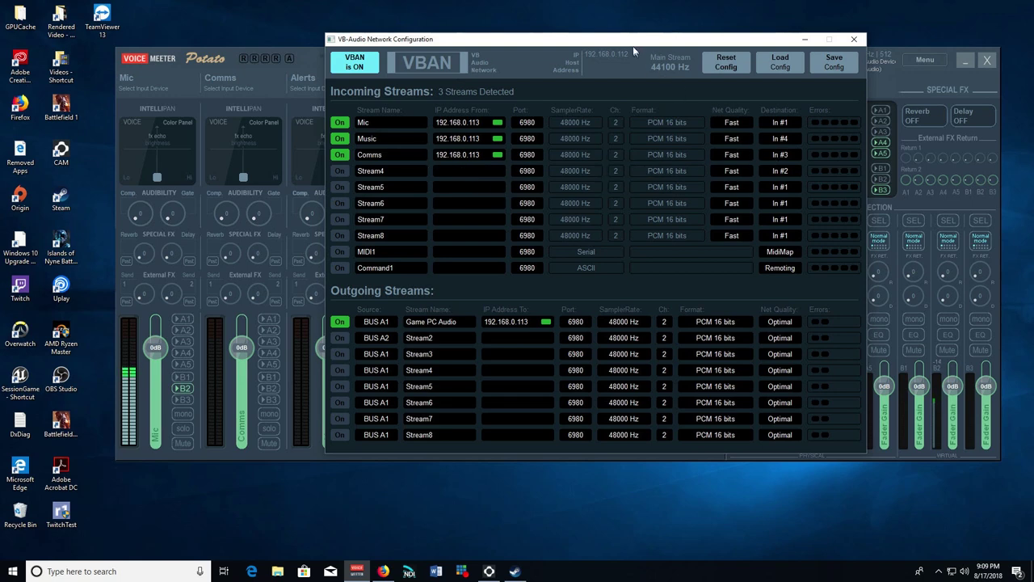
pyautogui.moveTo(697, 39); pyautogui.dragTo(911, 77)
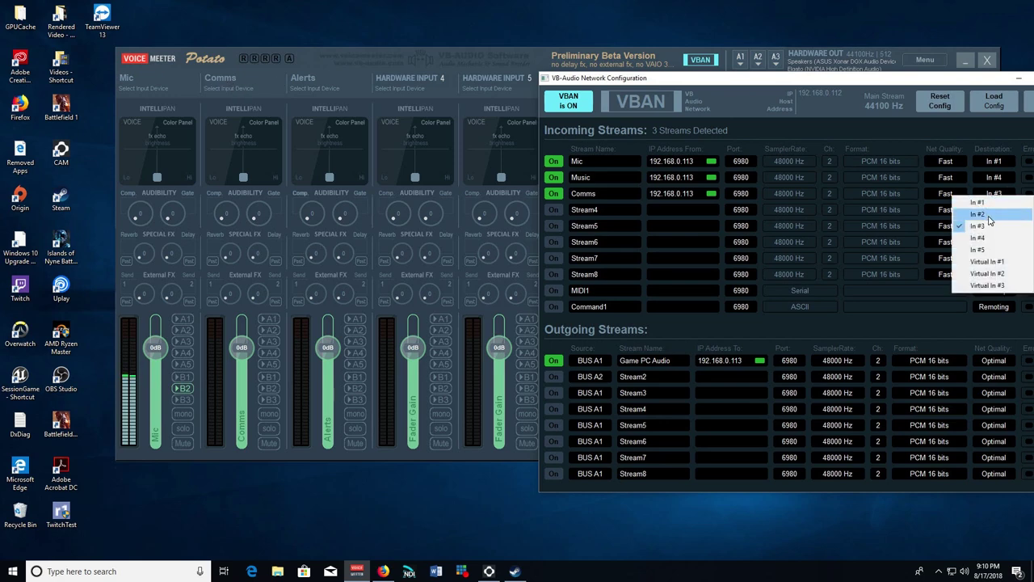
pyautogui.click(988, 214)
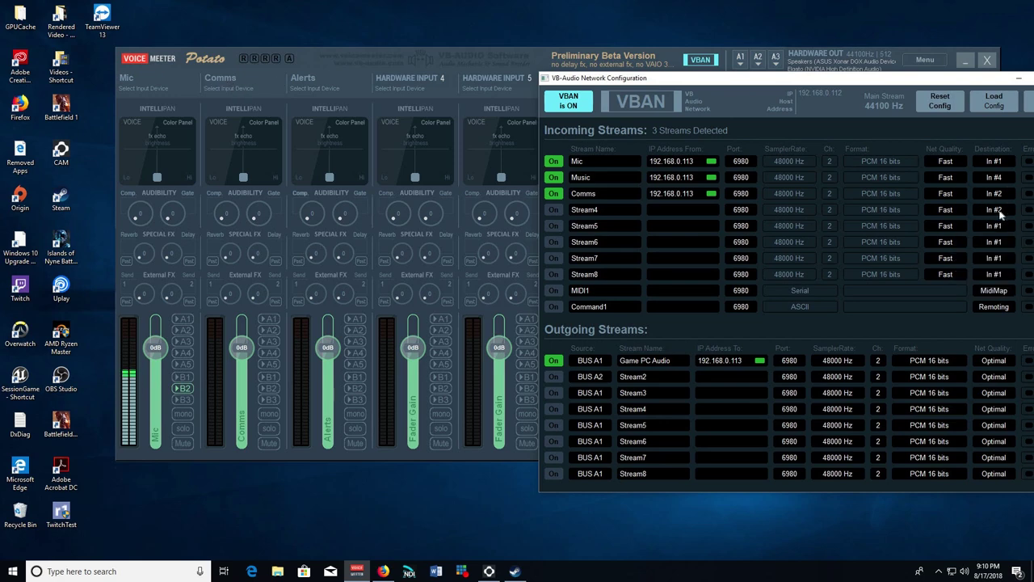
pyautogui.moveTo(963, 81); pyautogui.dragTo(885, 77)
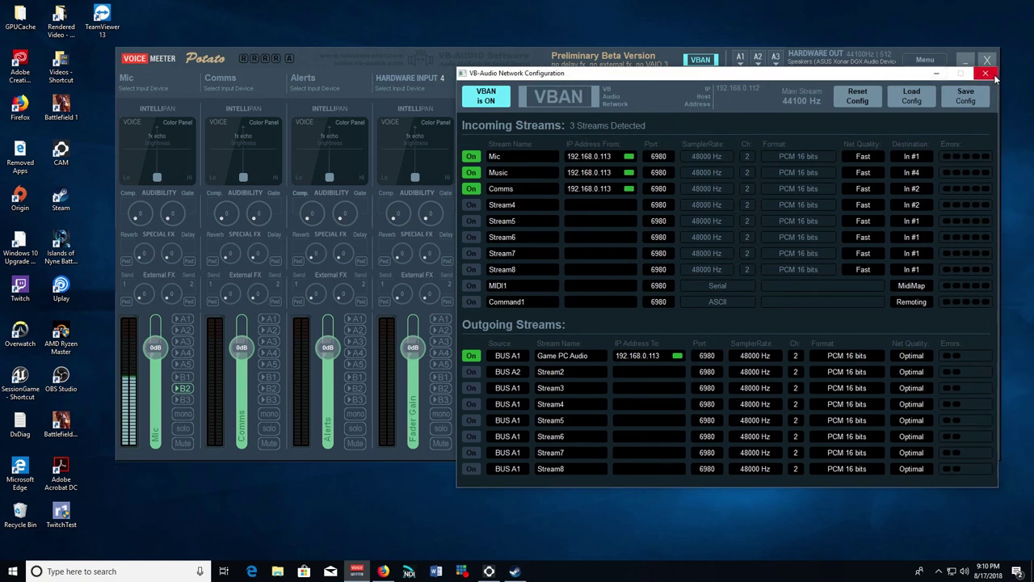
pyautogui.click(990, 73)
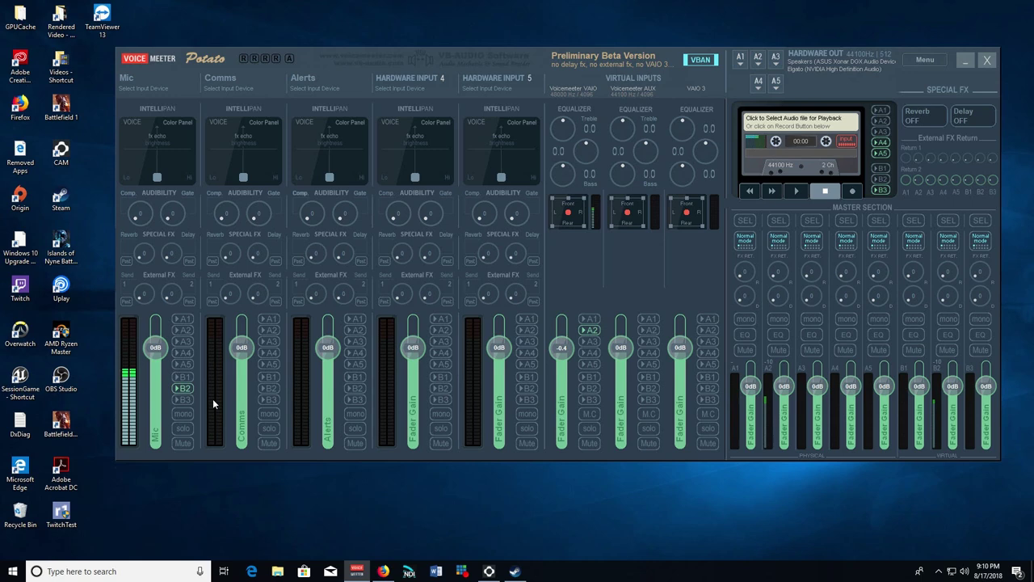
# Enable bus A1 on the Comms input strip.
pyautogui.click(272, 320)
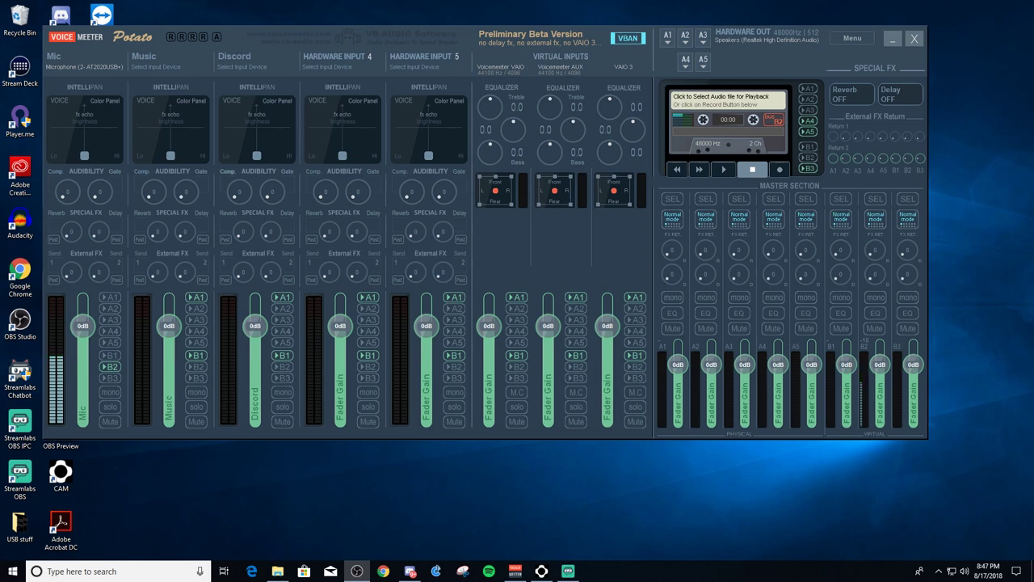
# Minimise the mixer and bring the Spotify window forward.
pyautogui.click(489, 571)
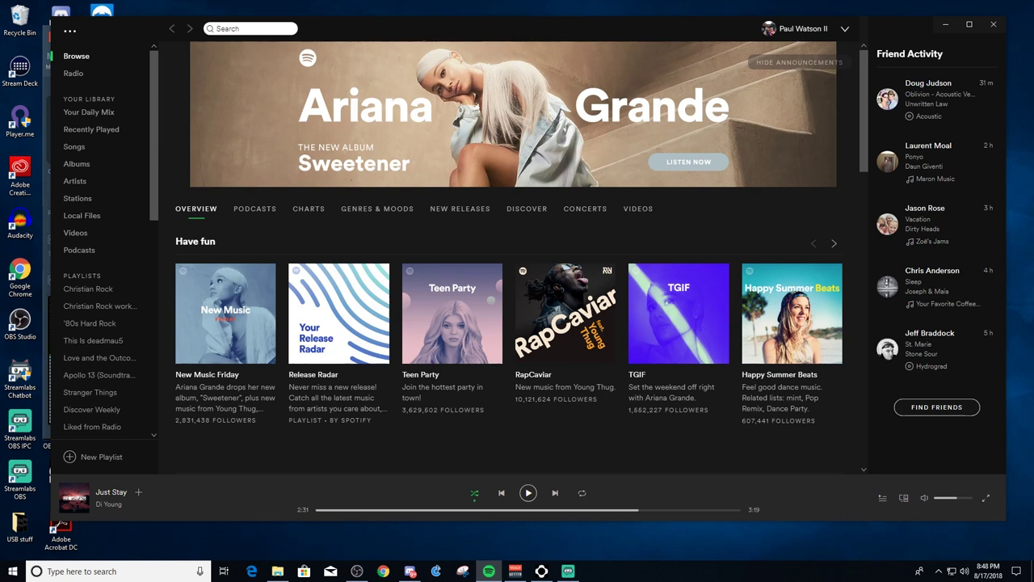
# Check the playback devices in the classic Sound control panel, then close it and Settings.
pyautogui.rightClick(966, 572)
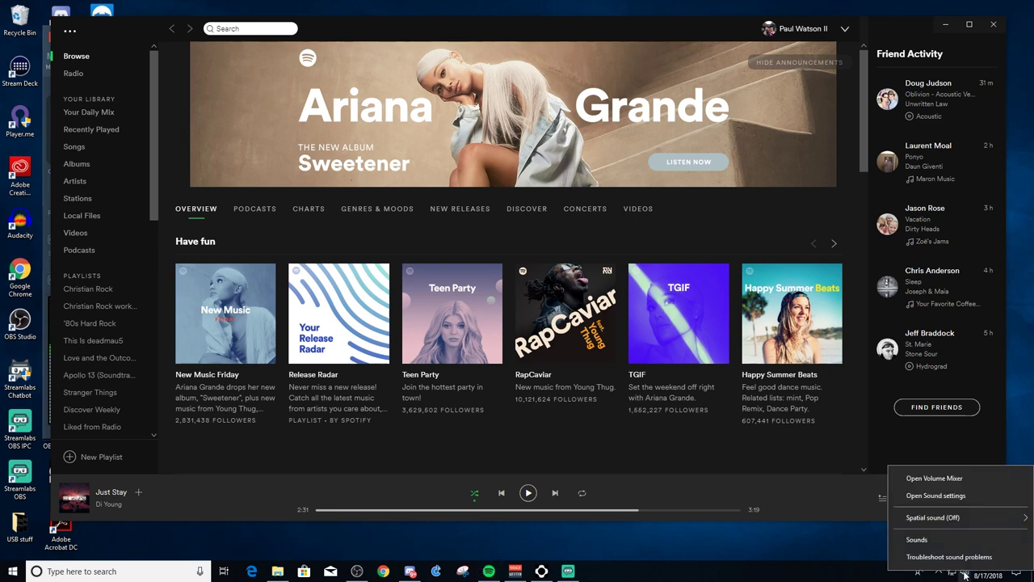
pyautogui.click(936, 495)
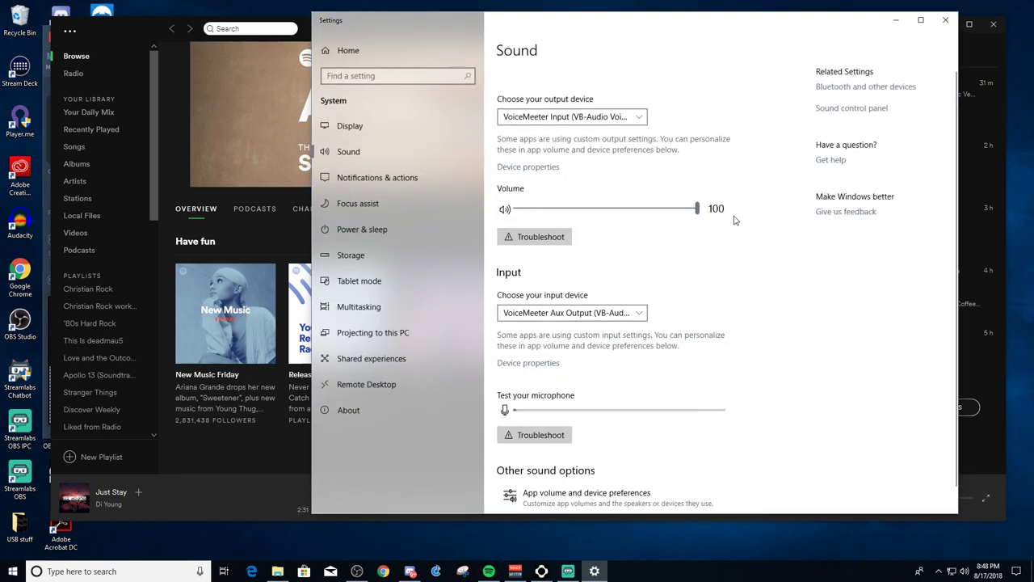
pyautogui.click(824, 110)
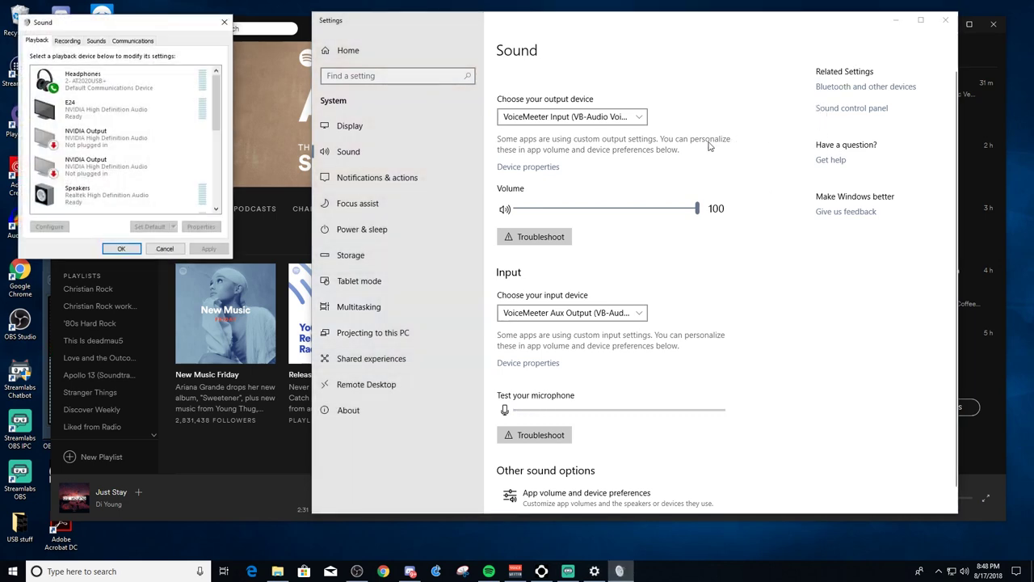
pyautogui.moveTo(153, 22); pyautogui.dragTo(707, 47)
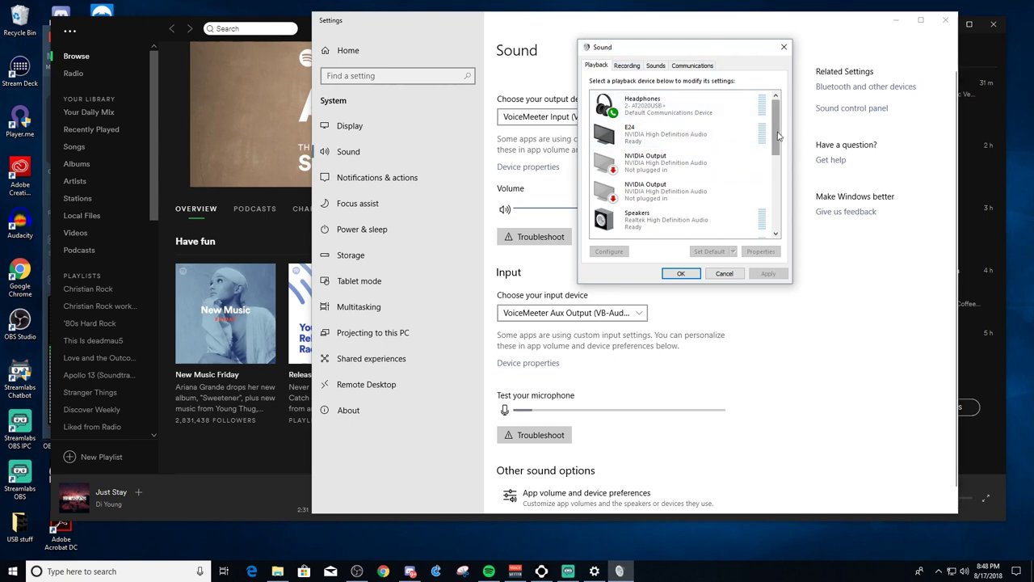
pyautogui.moveTo(779, 136); pyautogui.dragTo(780, 146)
pyautogui.scroll(-3, 674, 174)
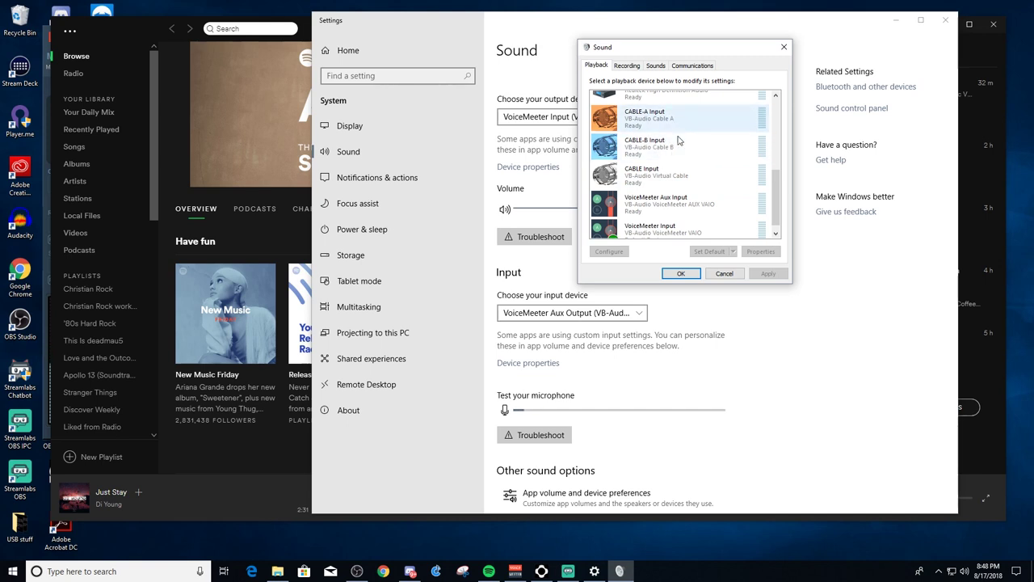
pyautogui.click(682, 273)
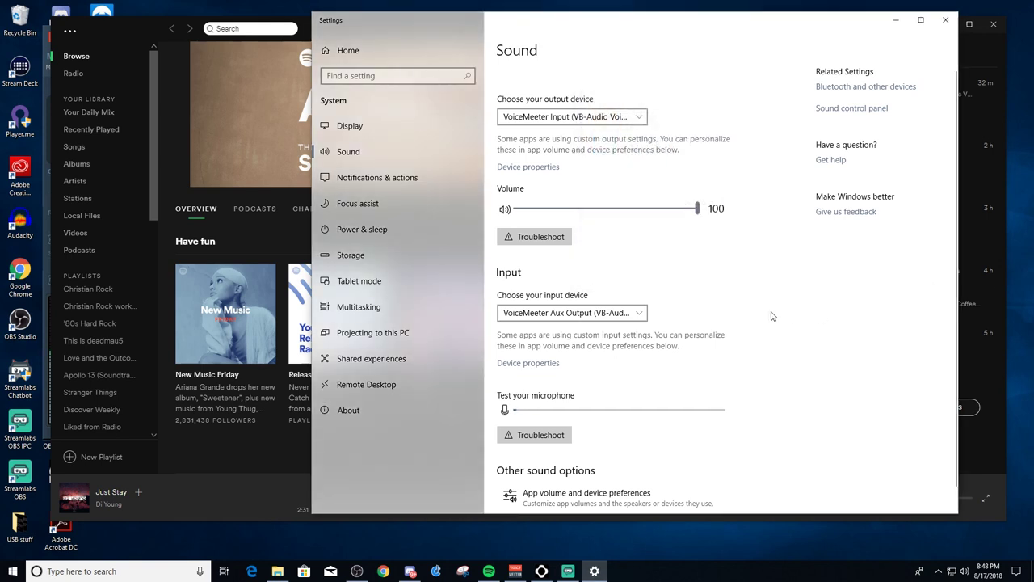
pyautogui.click(946, 21)
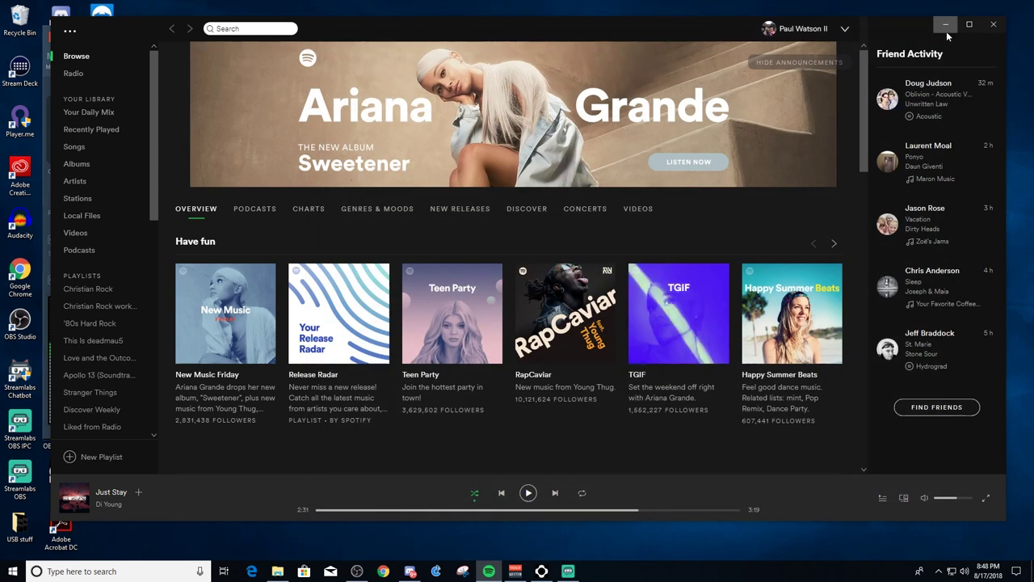
# Turn Spotify's volume fully down, start its track playing, and reopen Sound settings.
pyautogui.rightClick(964, 571)
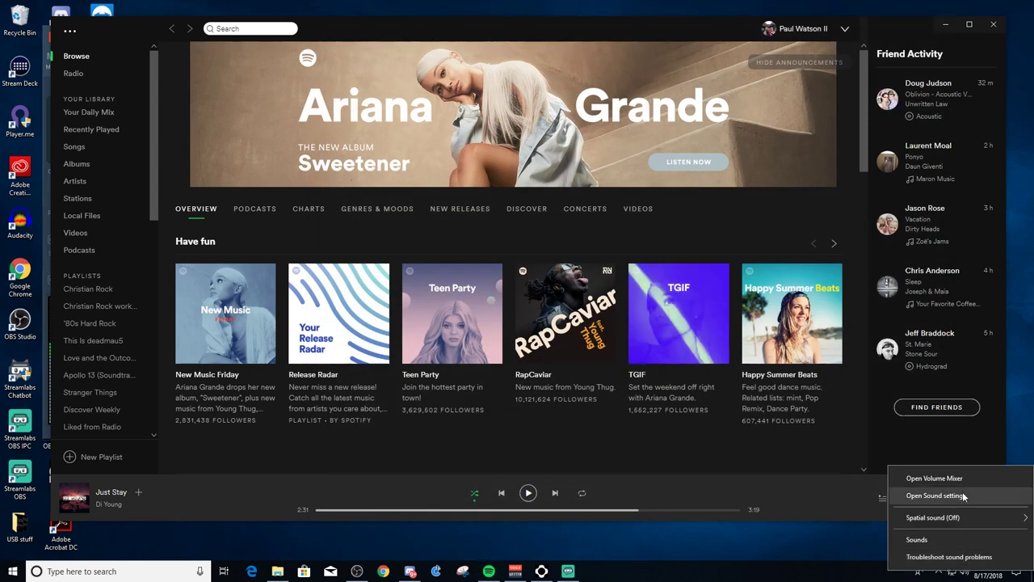
pyautogui.click(936, 496)
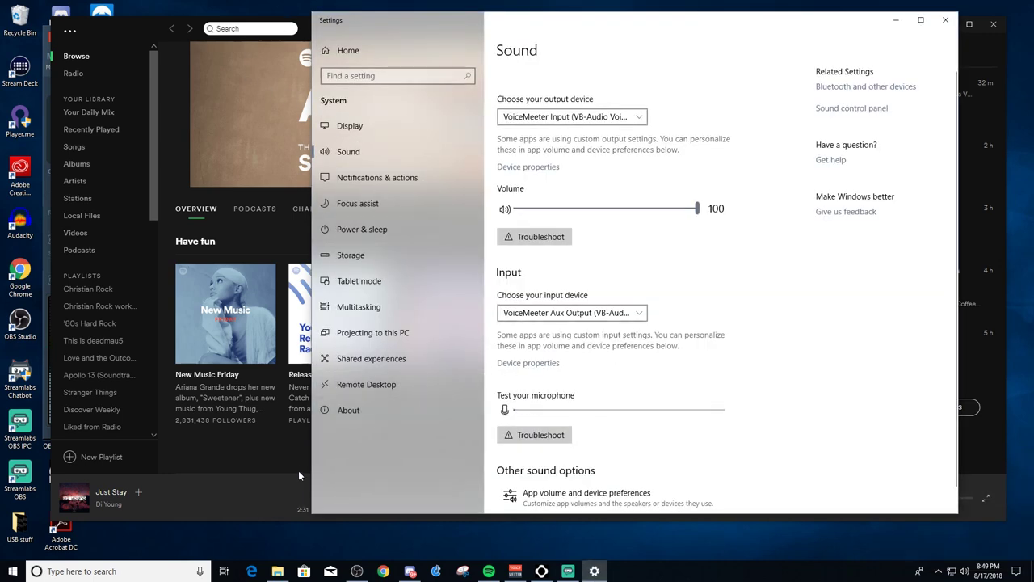
pyautogui.click(270, 490)
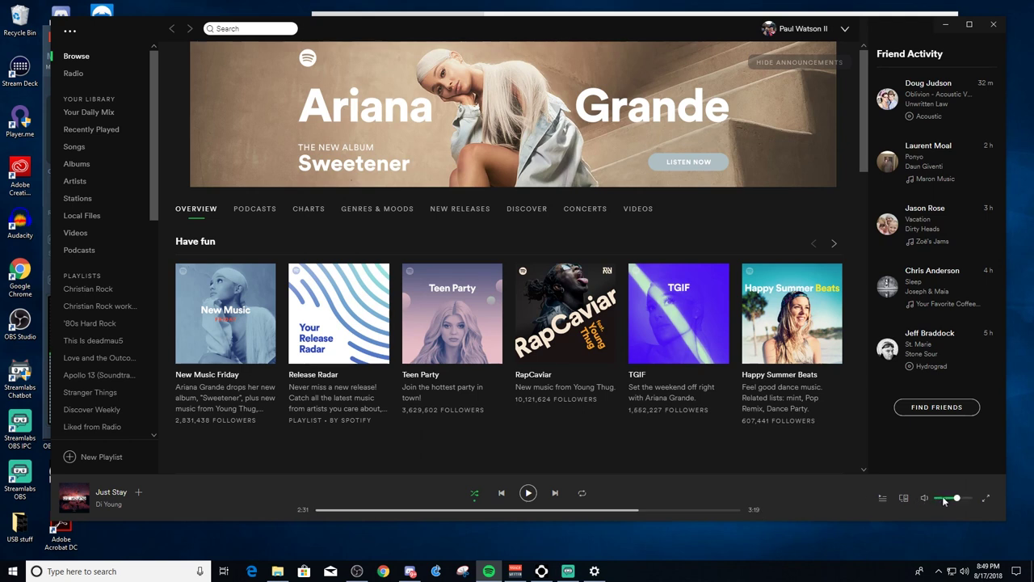
pyautogui.moveTo(944, 501); pyautogui.dragTo(936, 502)
pyautogui.click(528, 493)
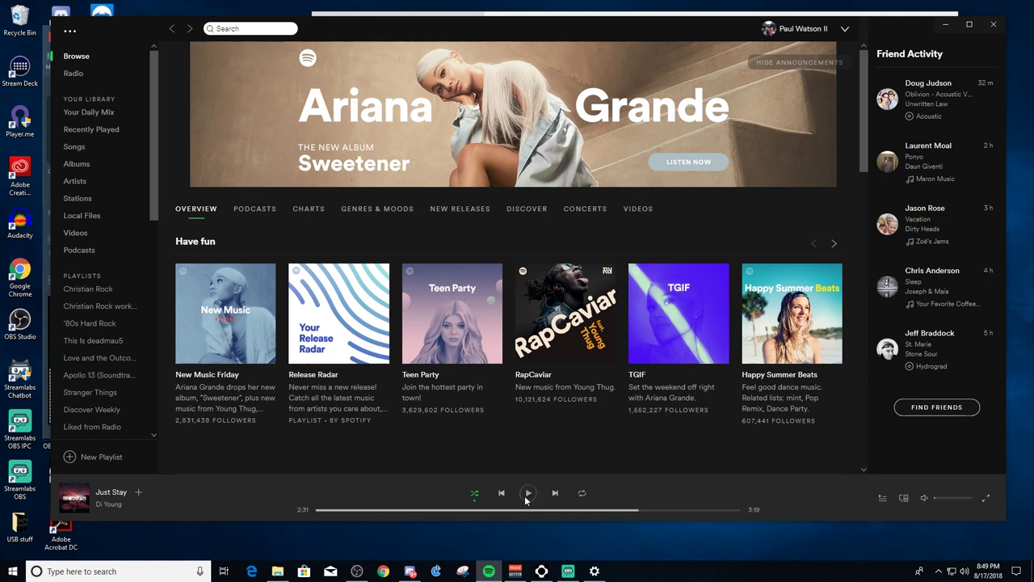
pyautogui.rightClick(963, 575)
pyautogui.click(969, 509)
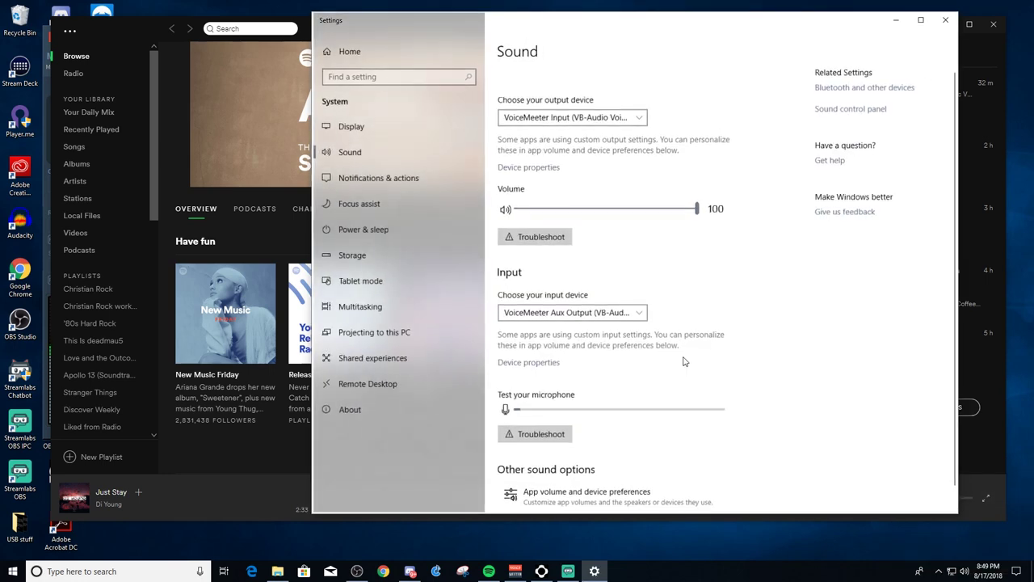
pyautogui.scroll(-1, 632, 94)
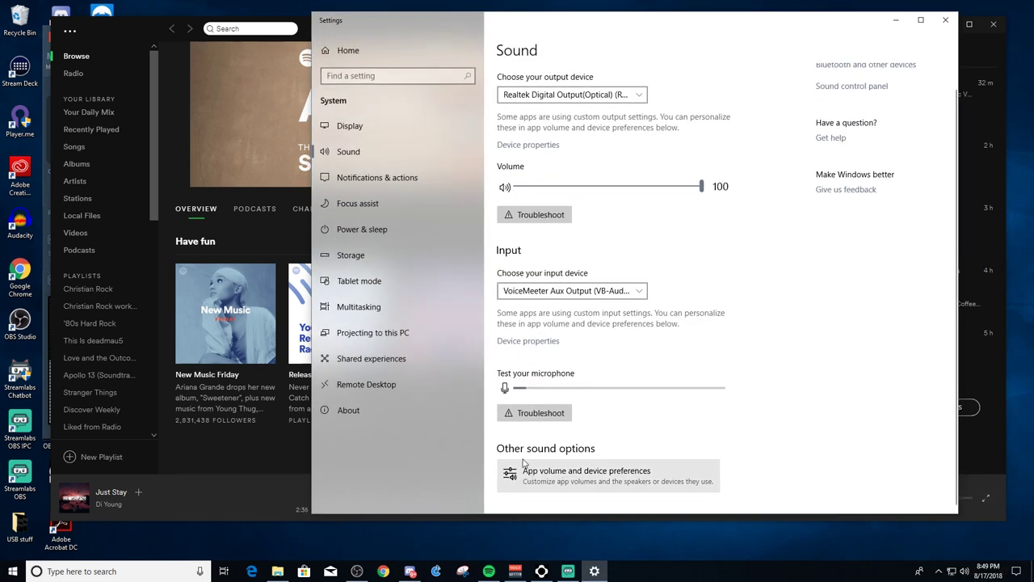
# In App volume and device preferences, set Spotify's output device to CABLE Input.
pyautogui.click(578, 479)
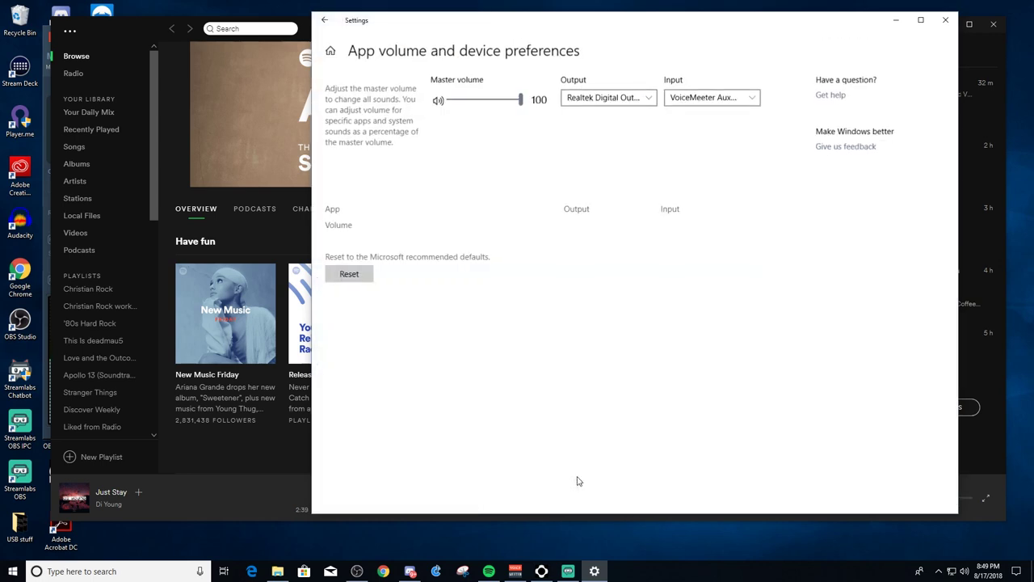
pyautogui.scroll(-3, 473, 403)
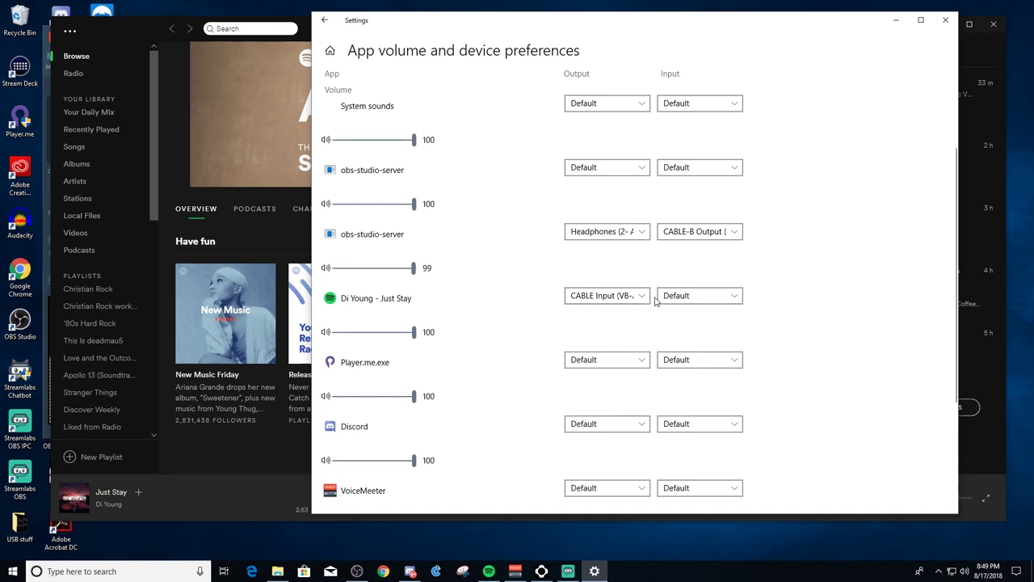
pyautogui.click(612, 296)
pyautogui.scroll(-5, 617, 347)
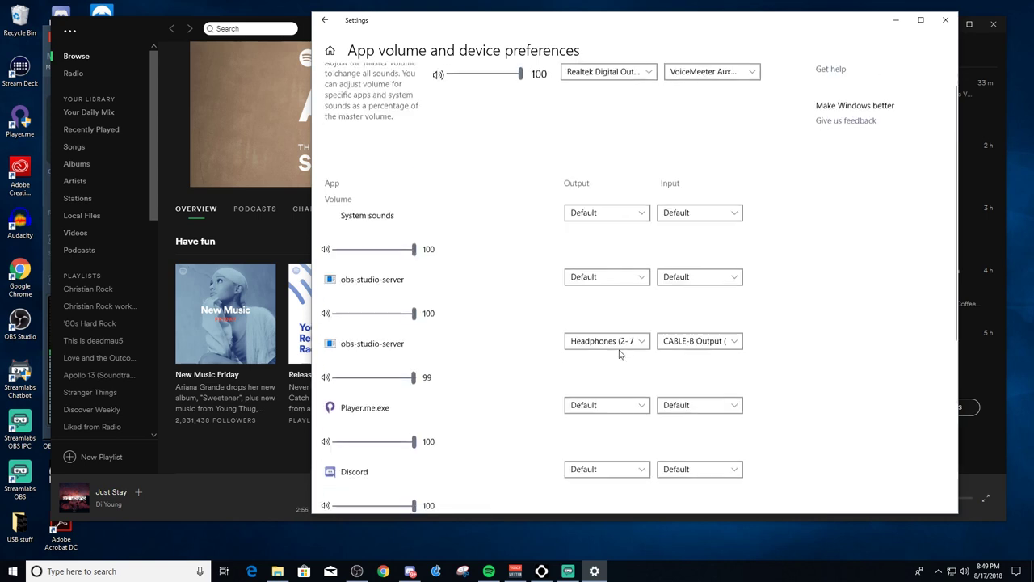
pyautogui.click(643, 422)
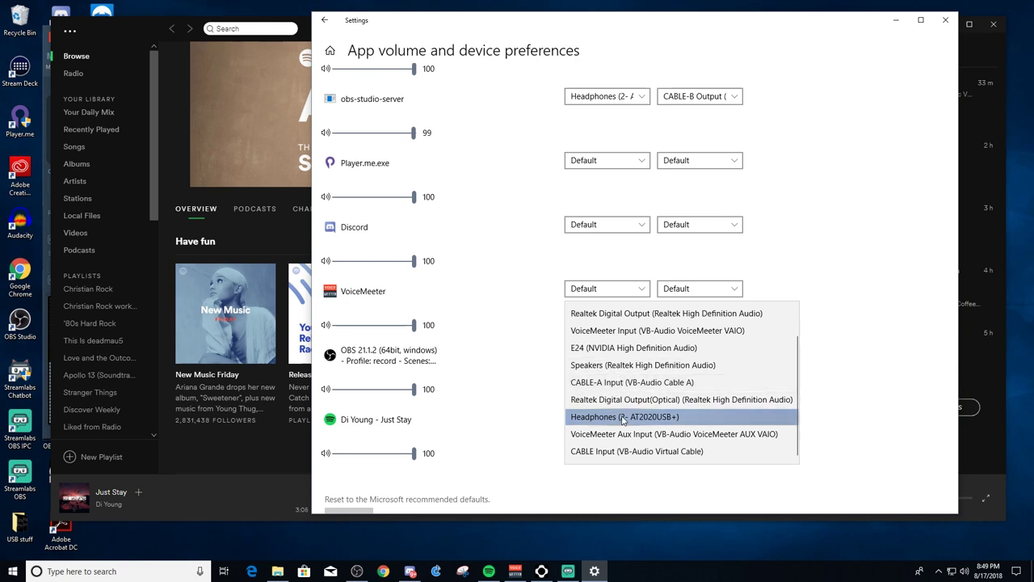
pyautogui.scroll(1, 624, 421)
pyautogui.scroll(-1, 654, 426)
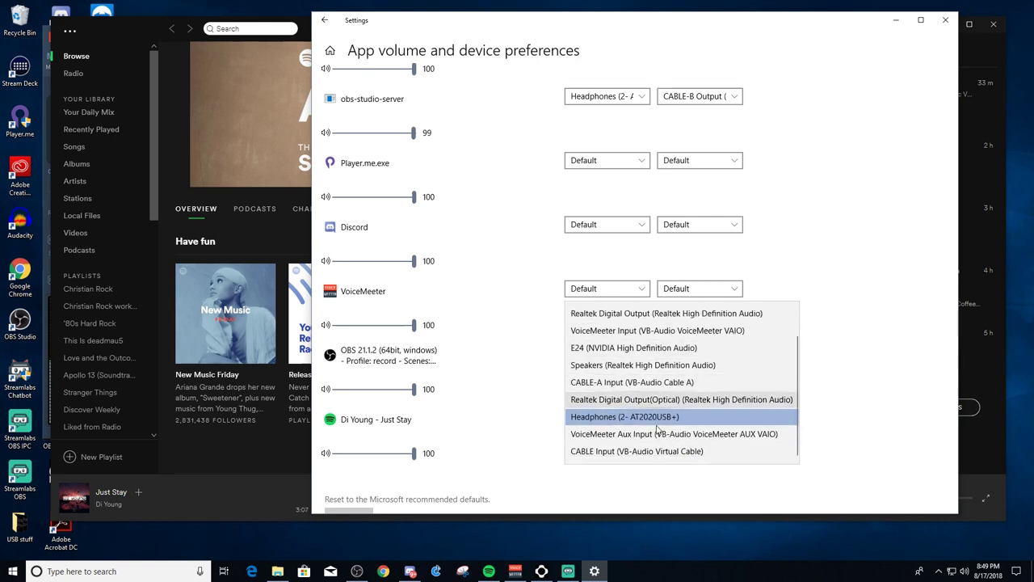
pyautogui.click(620, 457)
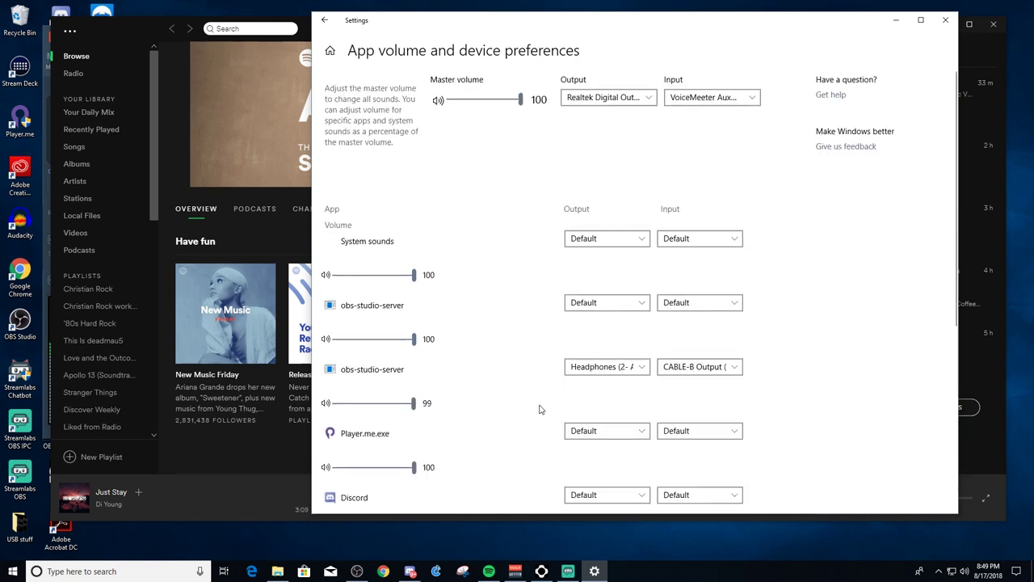
# Verify Spotify's output stays on CABLE Input, then close Settings.
pyautogui.scroll(-5, 529, 372)
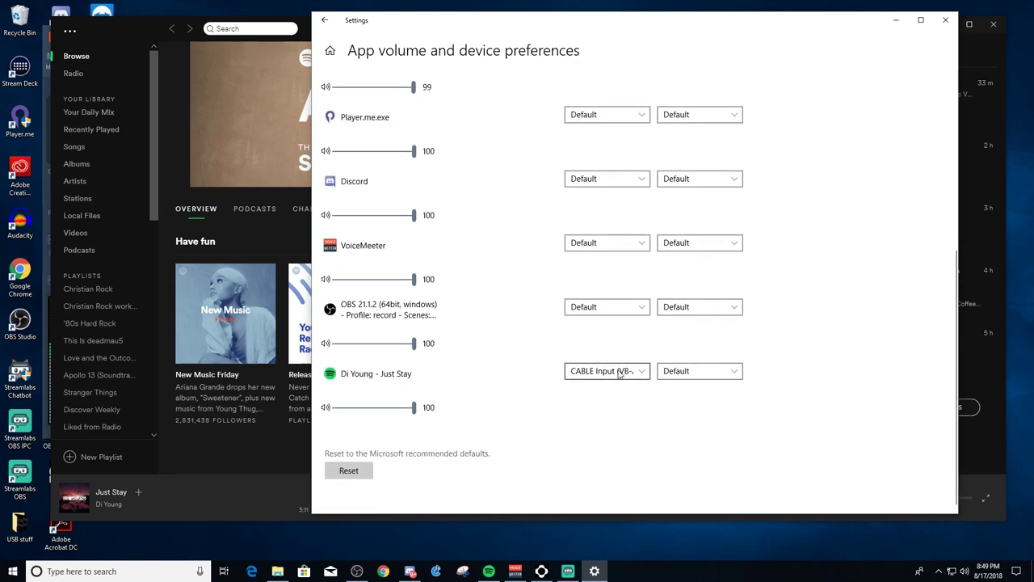
pyautogui.scroll(2, 552, 354)
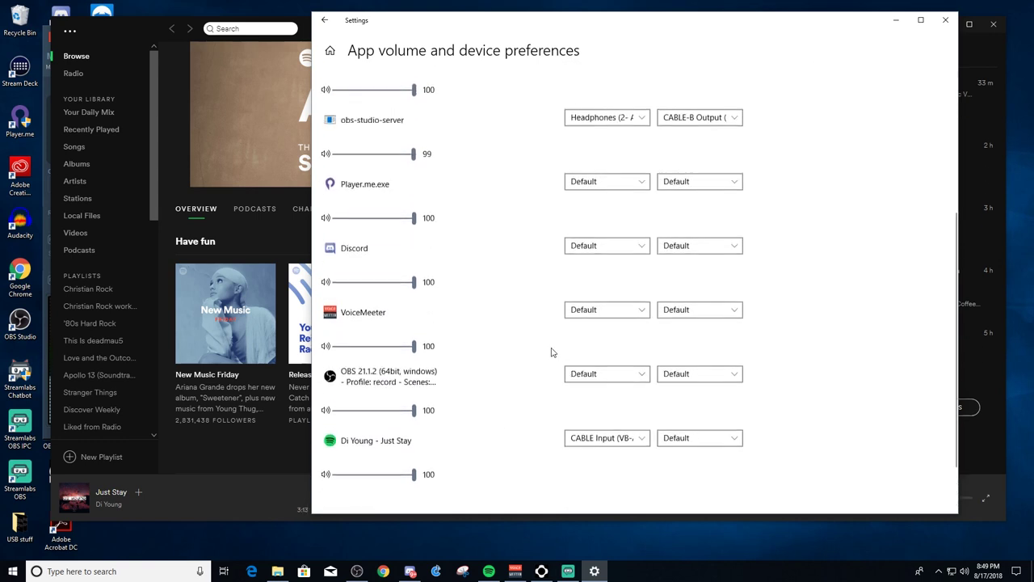
pyautogui.scroll(-5, 554, 208)
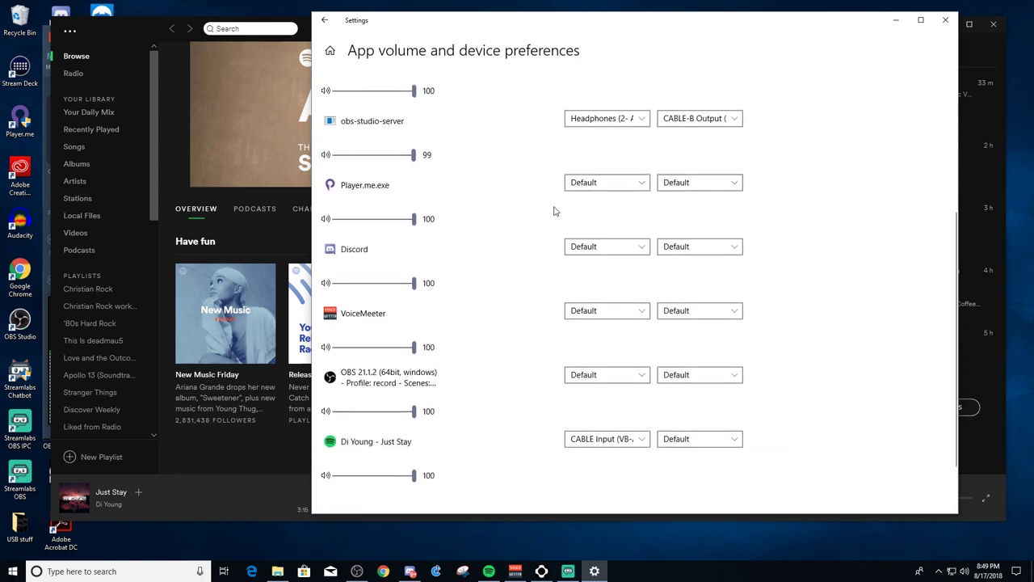
pyautogui.click(695, 440)
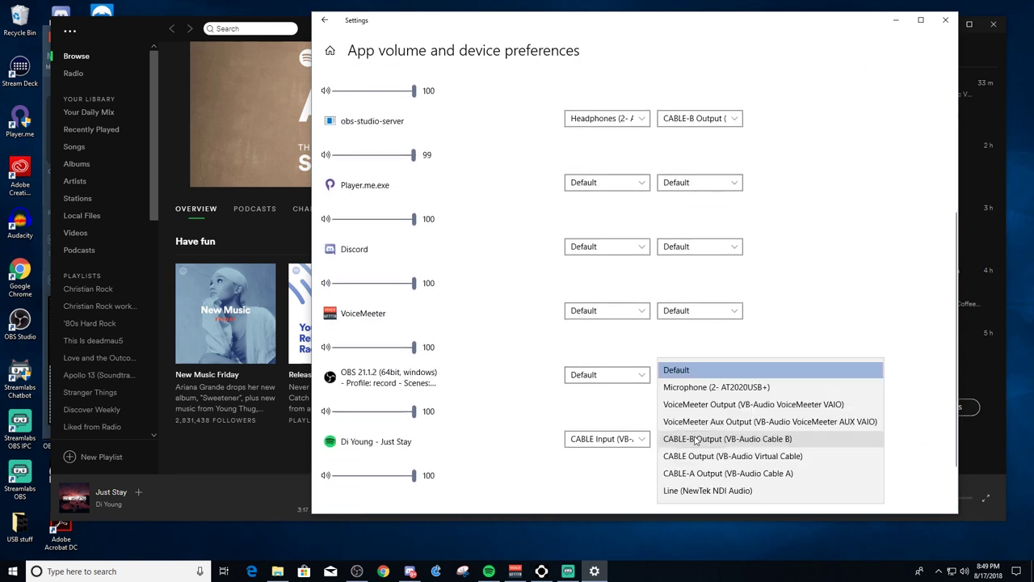
pyautogui.click(803, 327)
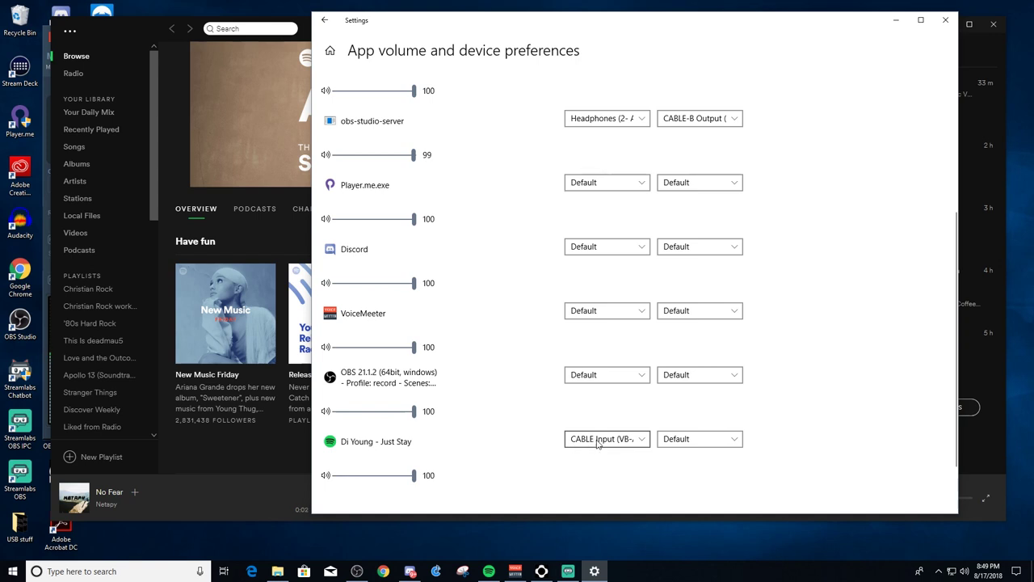
pyautogui.scroll(5, 593, 393)
pyautogui.scroll(-5, 557, 254)
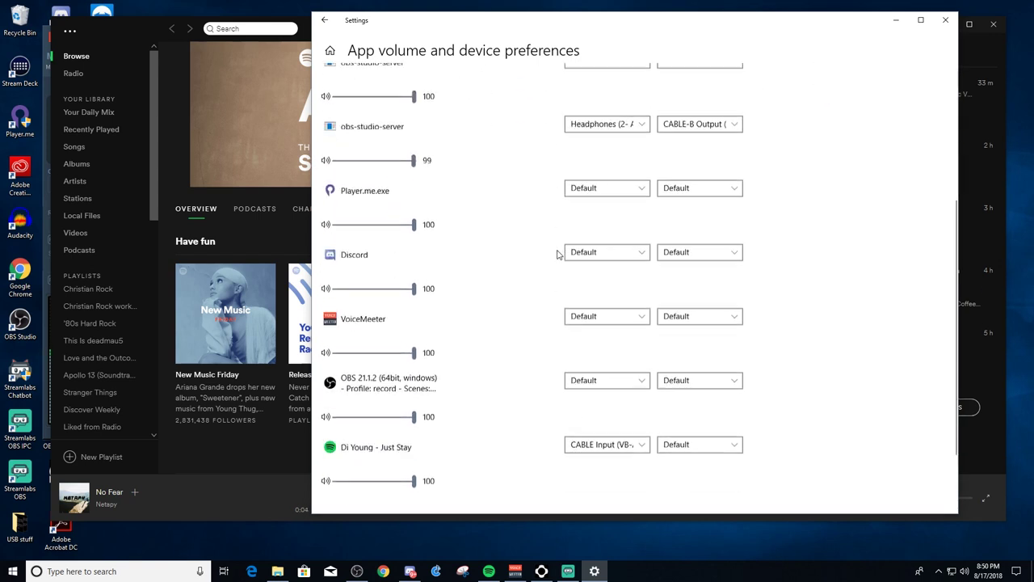
pyautogui.scroll(-2, 557, 255)
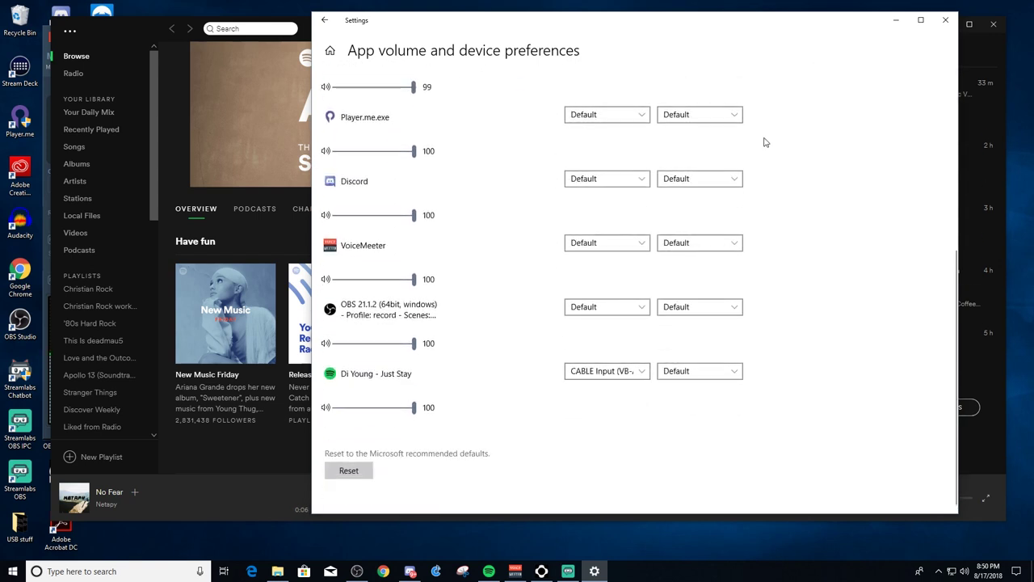
pyautogui.click(946, 19)
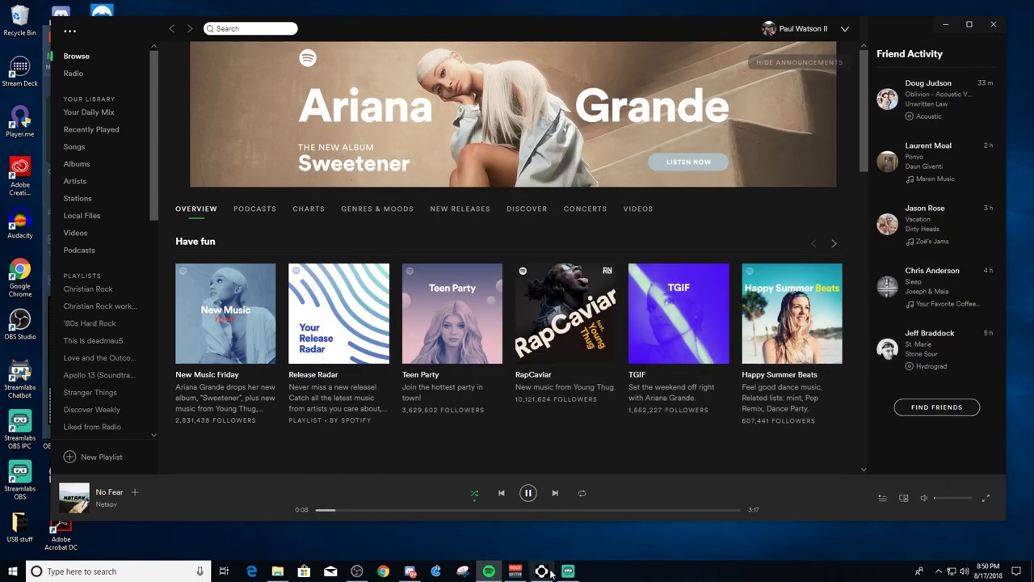
# Keep the strip named Music and assign it WDM: CABLE Output (VB-Audio Virtual Cable) as input.
pyautogui.click(515, 571)
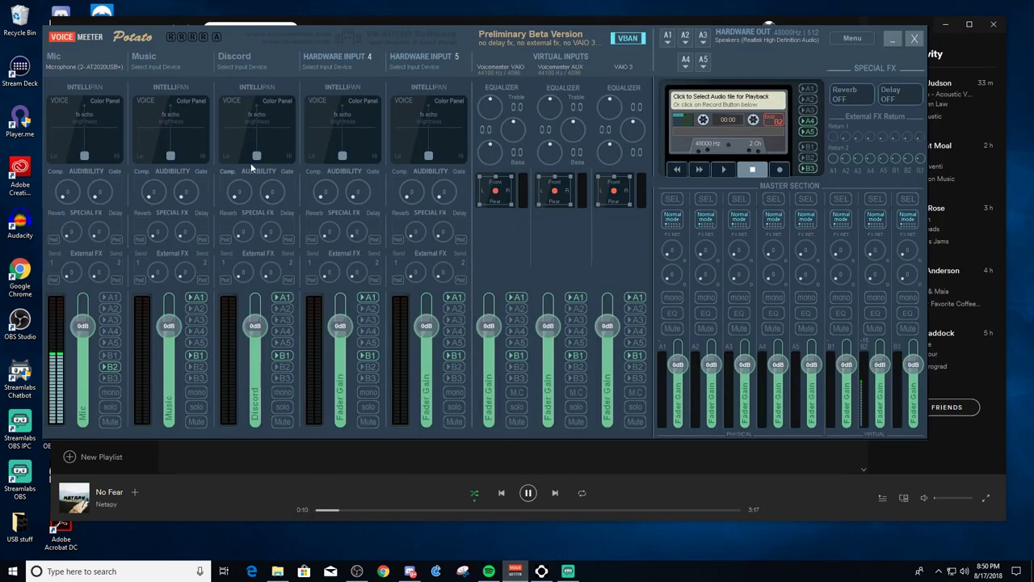
pyautogui.moveTo(143, 57); pyautogui.dragTo(176, 65)
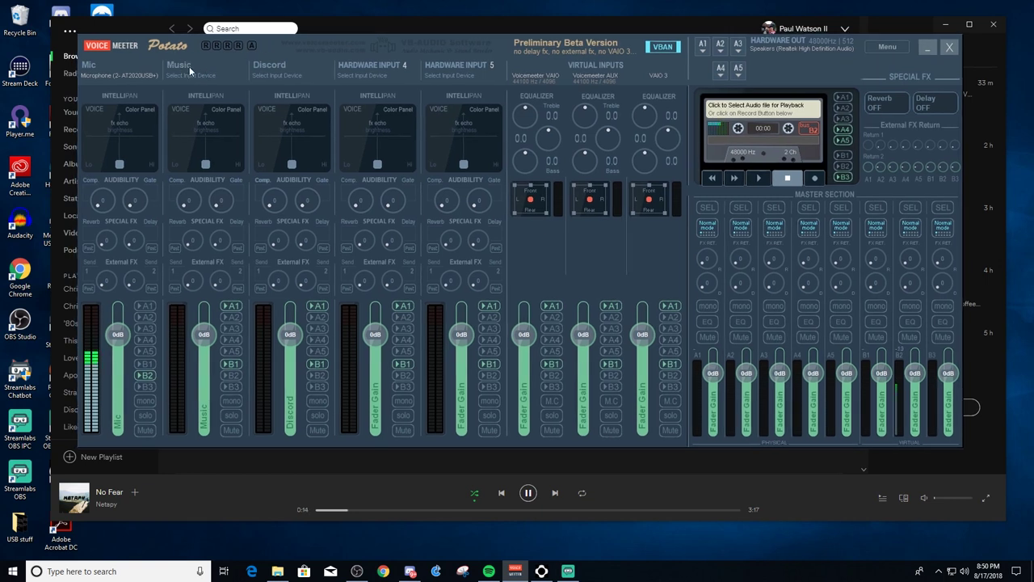
pyautogui.doubleClick(189, 68)
pyautogui.click(227, 68)
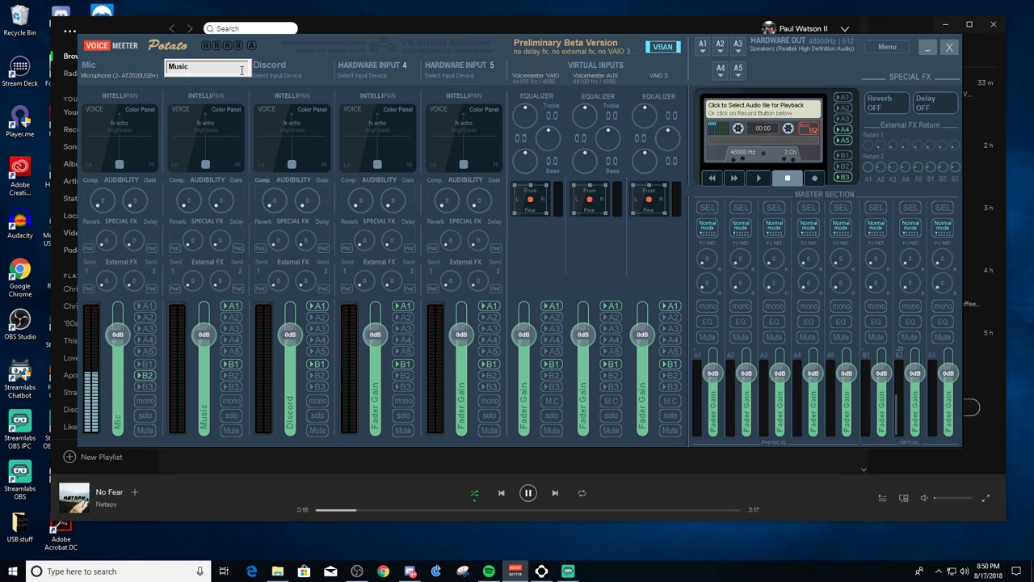
pyautogui.press('Return')
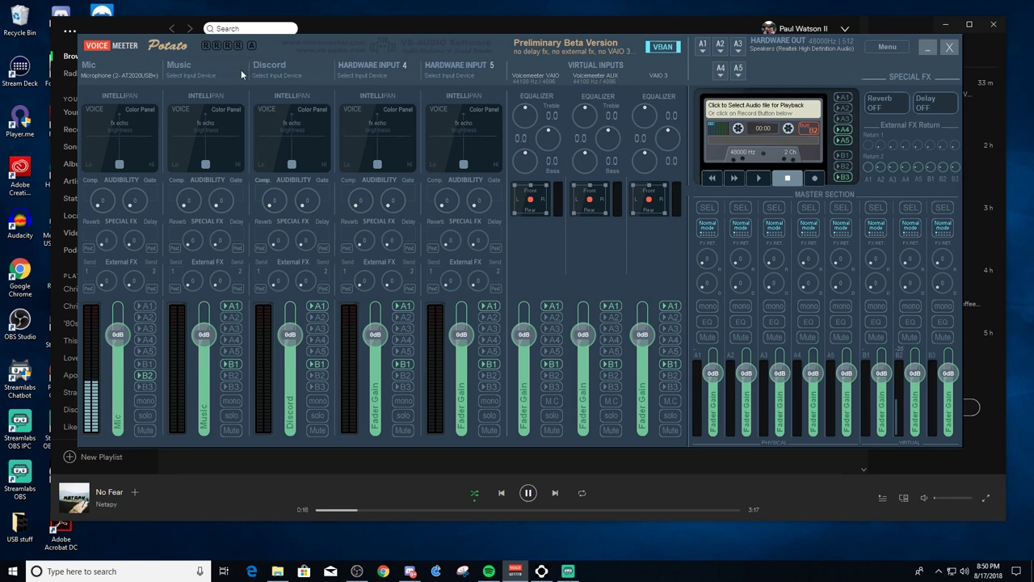
pyautogui.click(199, 75)
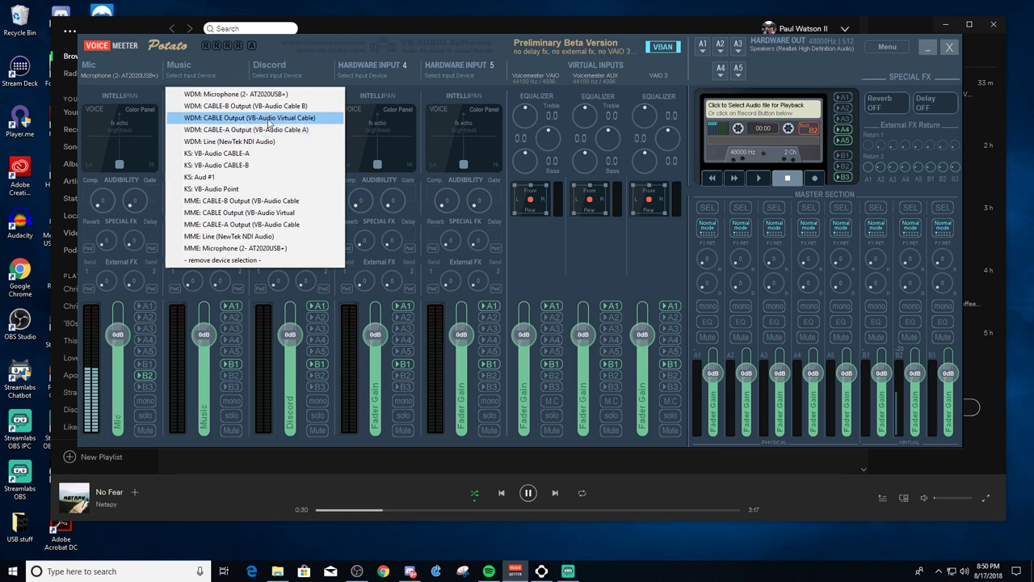
pyautogui.click(300, 118)
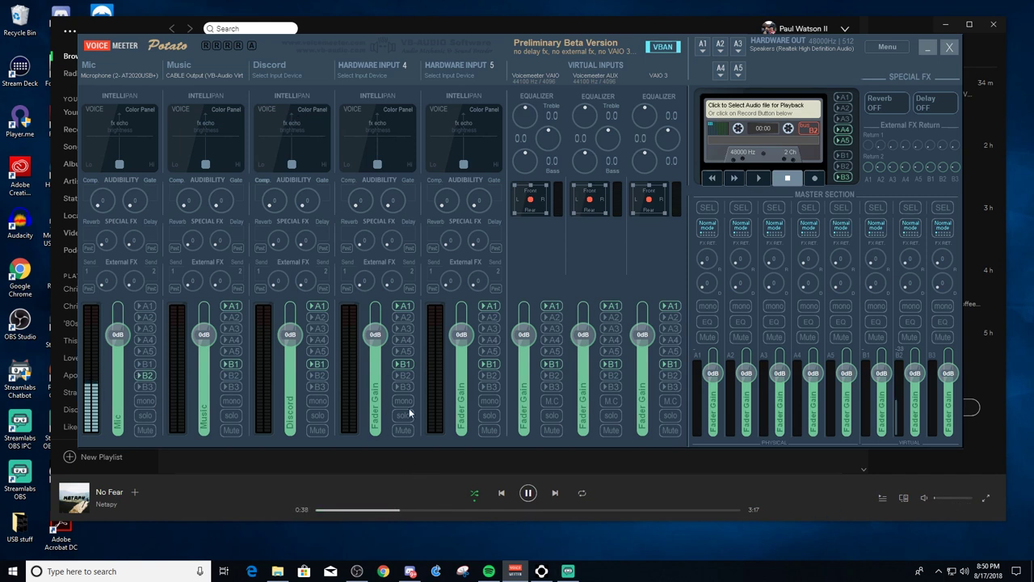
# Raise Spotify's playback volume to maximum, then bring the VoiceMeeter mixer back to the front.
pyautogui.click(935, 499)
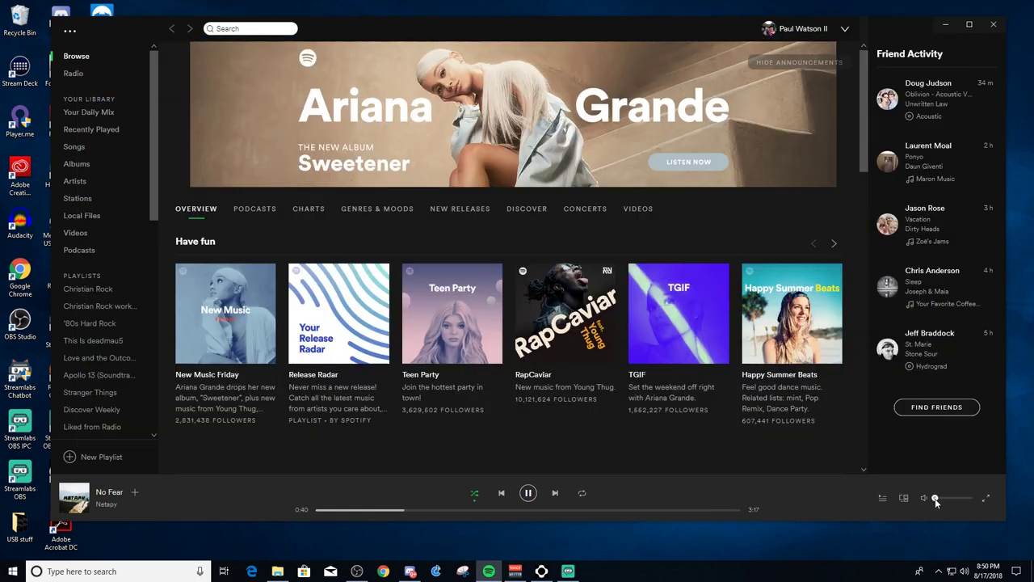
pyautogui.click(516, 571)
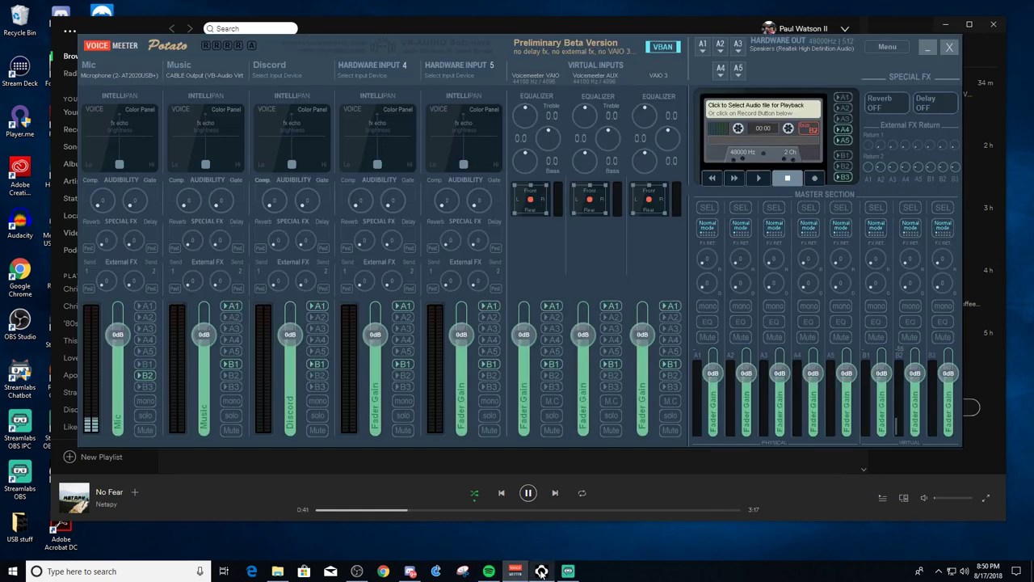
pyautogui.click(946, 501)
pyautogui.moveTo(948, 504)
pyautogui.mouseDown()
pyautogui.moveTo(966, 501)
pyautogui.moveTo(940, 501)
pyautogui.mouseUp()
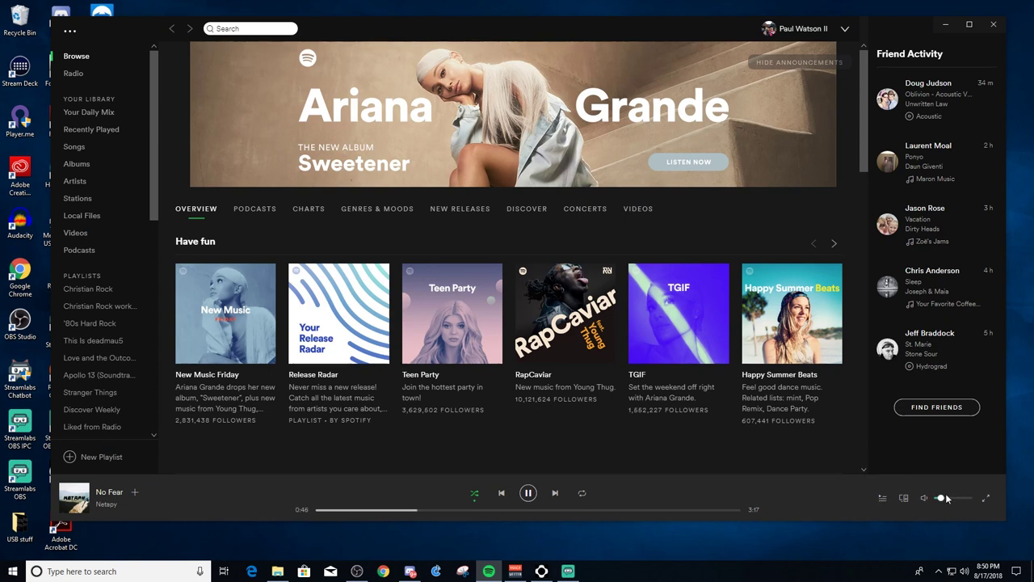
pyautogui.moveTo(947, 504); pyautogui.dragTo(974, 501)
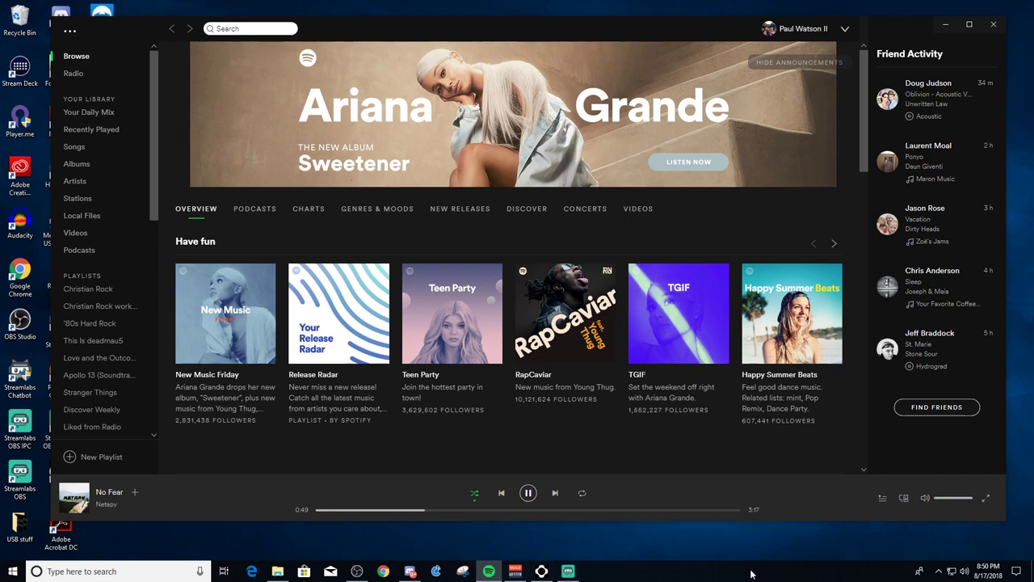
pyautogui.click(514, 571)
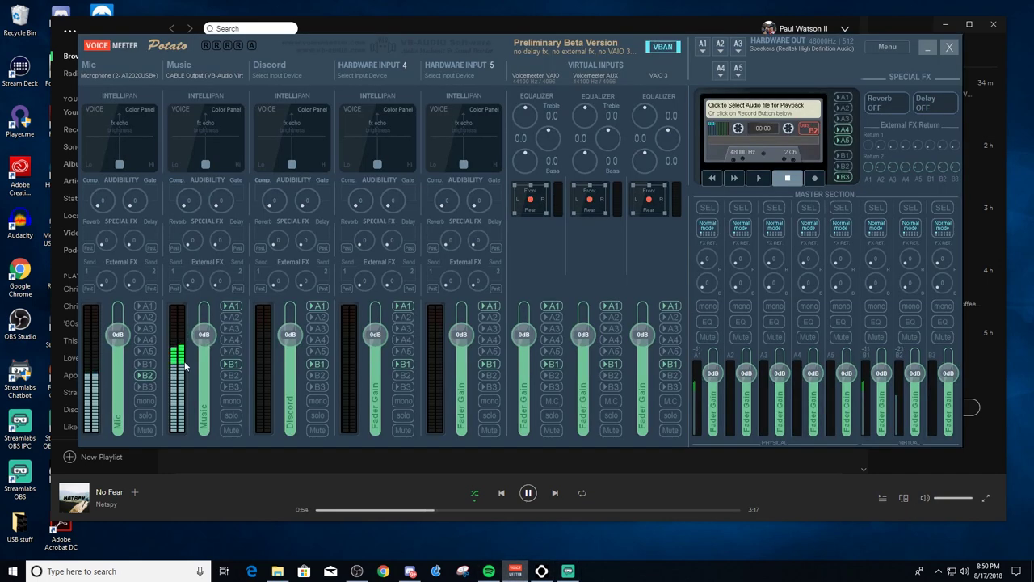
# Reset the Music strip's sends, turning B1 off and leaving A1 on.
pyautogui.click(232, 364)
pyautogui.click(231, 306)
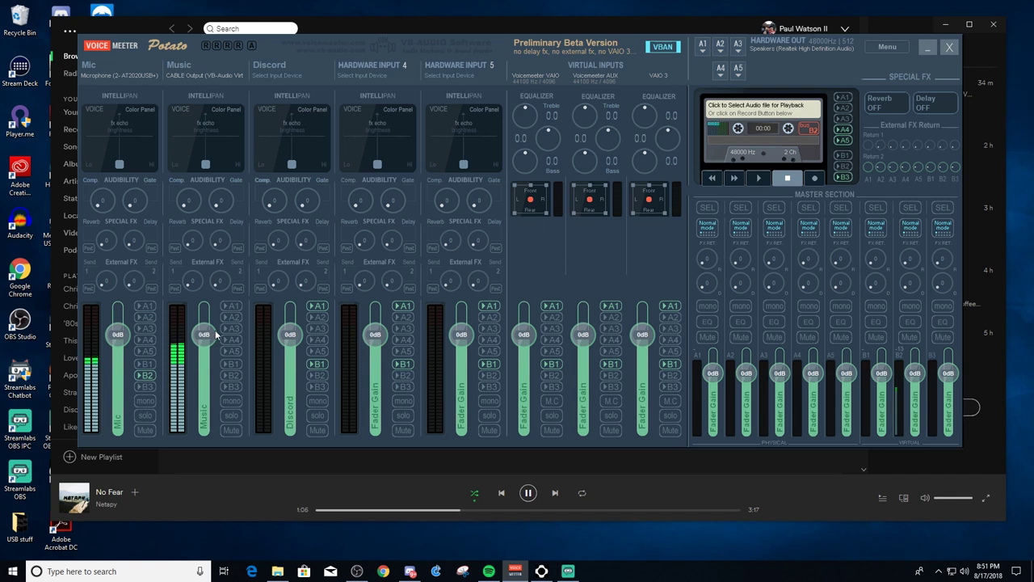
pyautogui.click(232, 306)
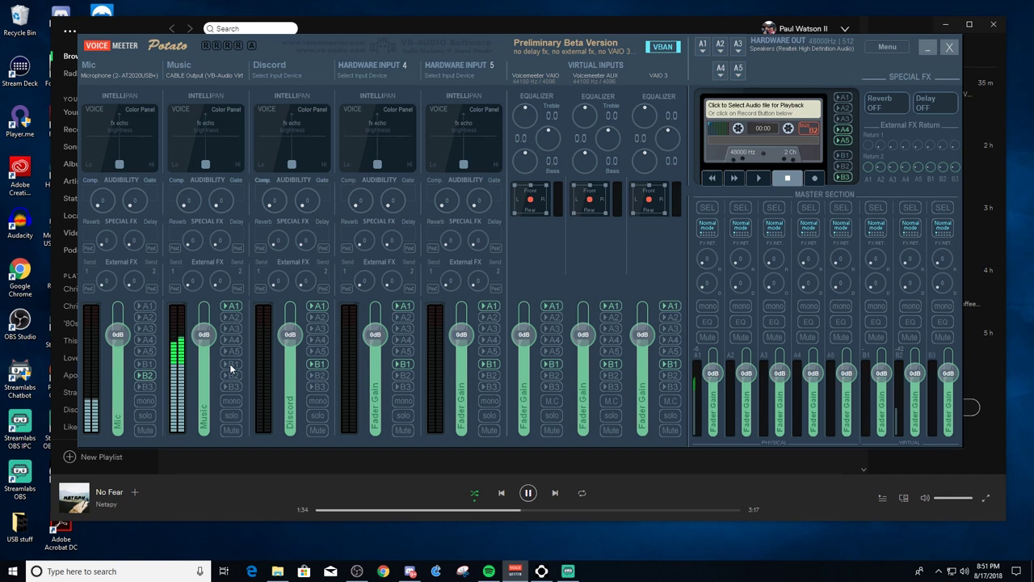
# Clear A1/B1 sends on Discord, Hardware Inputs 4–5 and VAIO strips; route Mic to B2 and Music to B1.
pyautogui.click(315, 365)
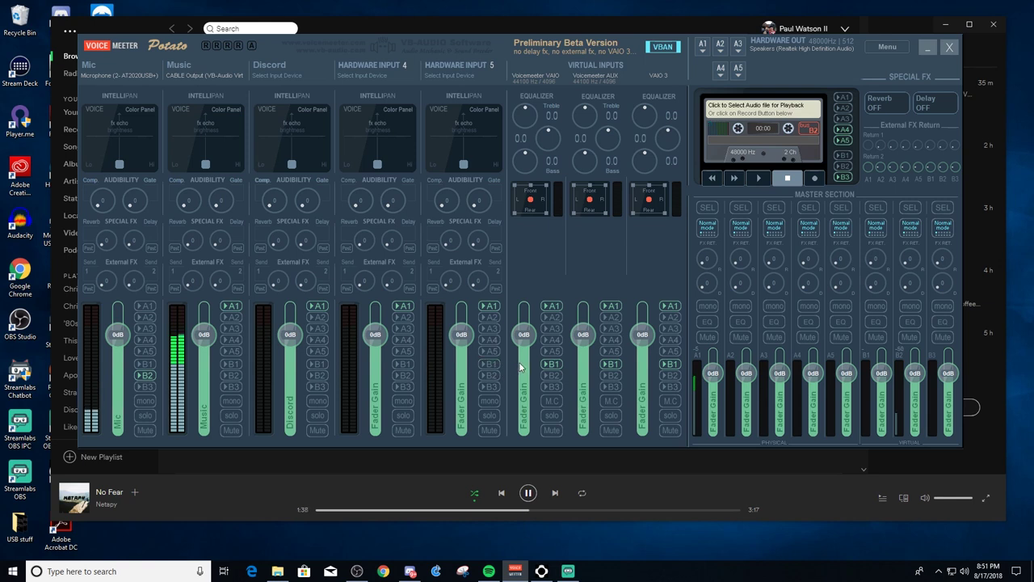
pyautogui.click(612, 366)
pyautogui.click(669, 366)
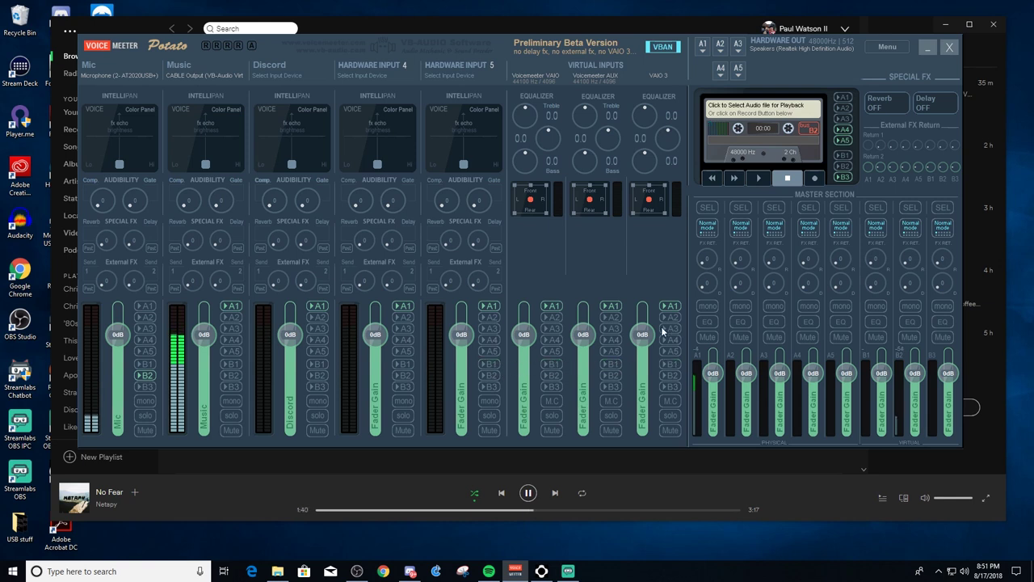
pyautogui.click(612, 307)
pyautogui.click(552, 307)
pyautogui.click(489, 308)
pyautogui.click(404, 306)
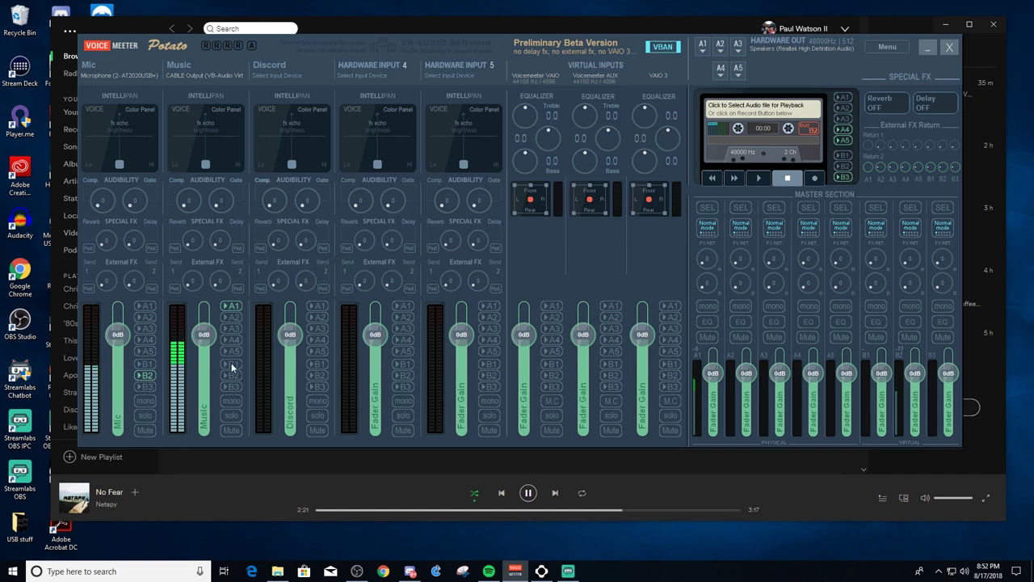
pyautogui.click(145, 376)
pyautogui.click(230, 365)
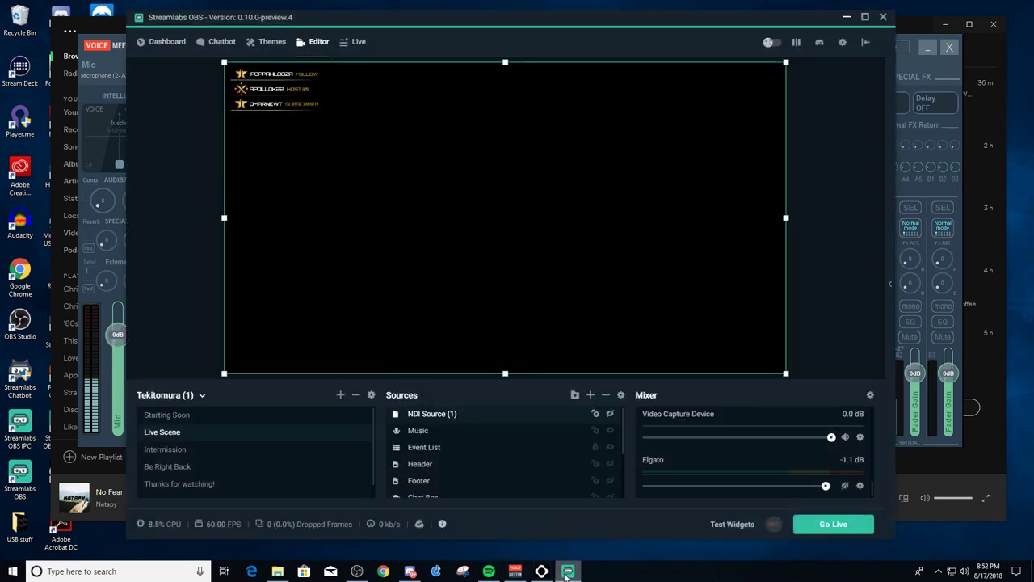
# Delete the Music source from Live Scene's sources in Streamlabs OBS.
pyautogui.click(568, 571)
pyautogui.click(467, 434)
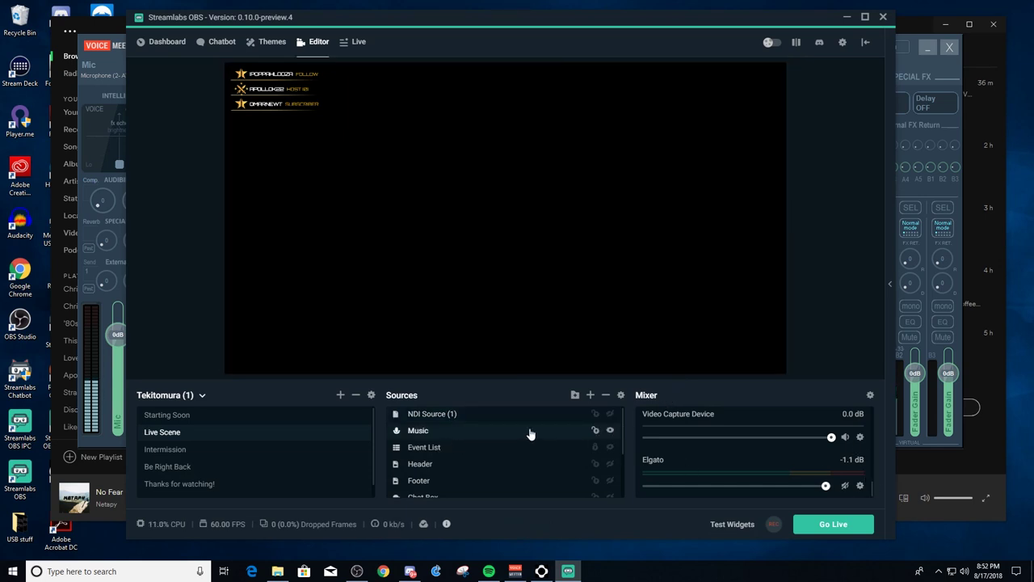
pyautogui.click(607, 397)
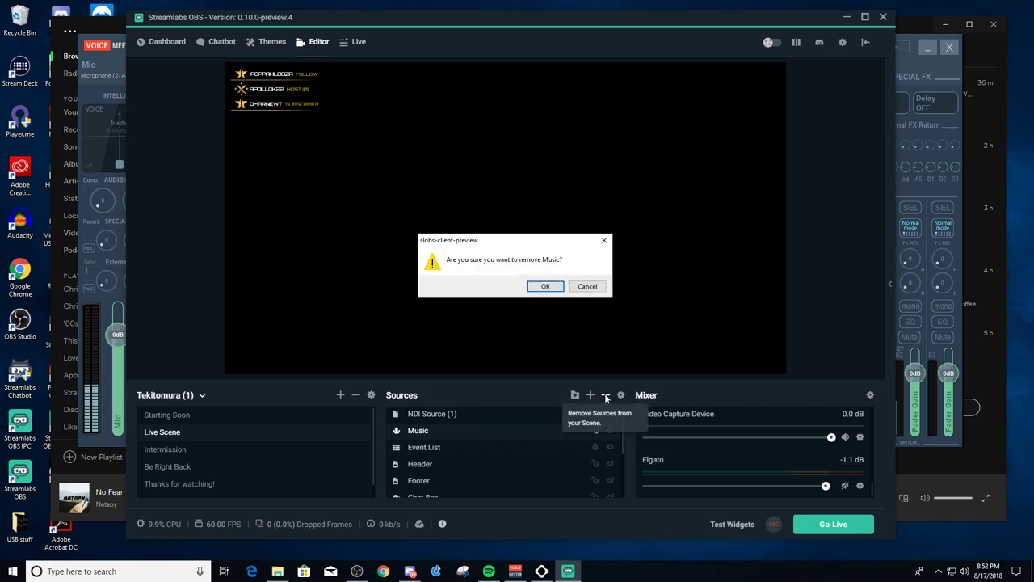
pyautogui.click(545, 286)
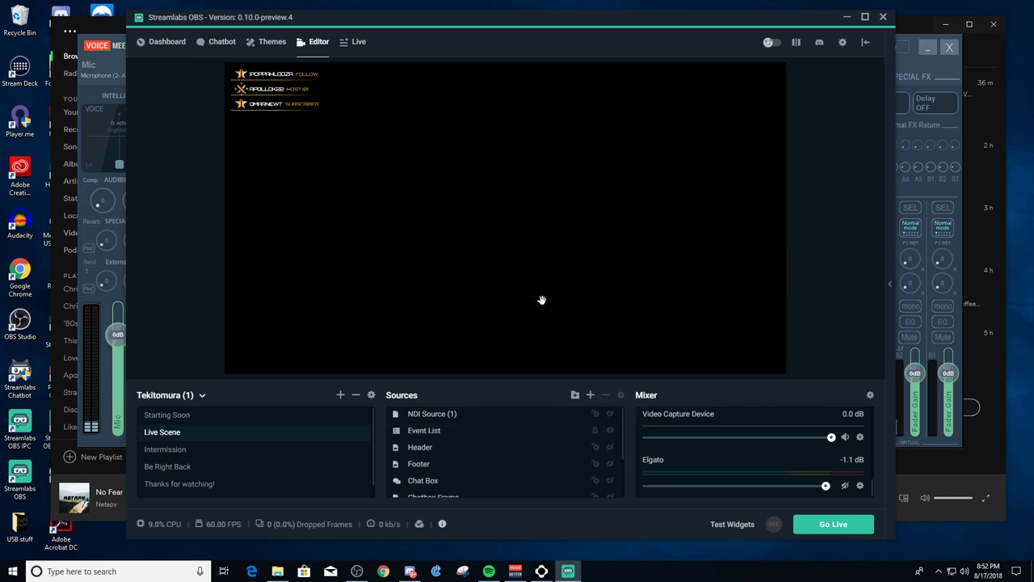
pyautogui.click(590, 395)
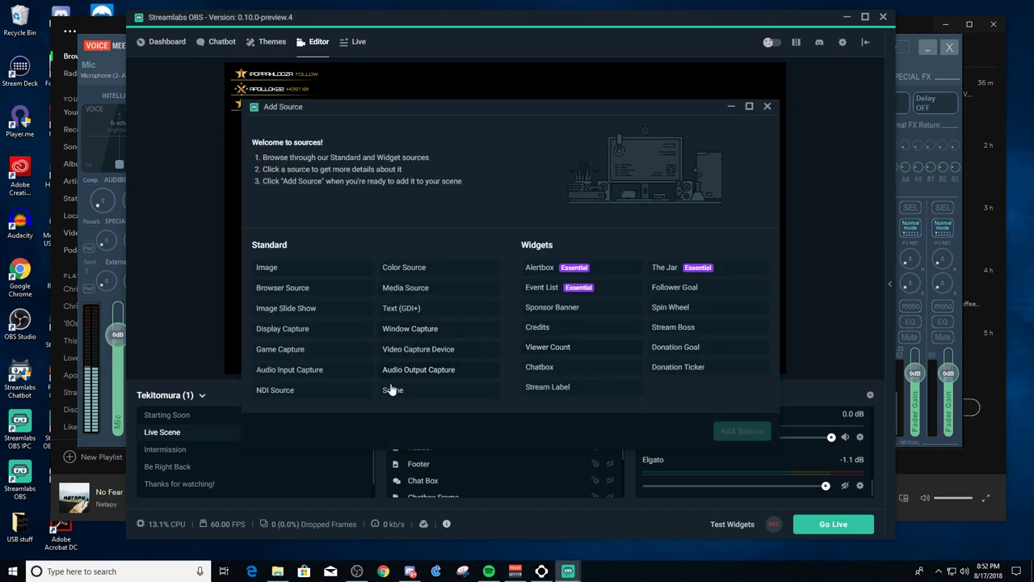
# Add an Audio Input Capture source named Music1 using VoiceMeeter Output (VB-Audio VoiceMeeter VAIO).
pyautogui.click(311, 370)
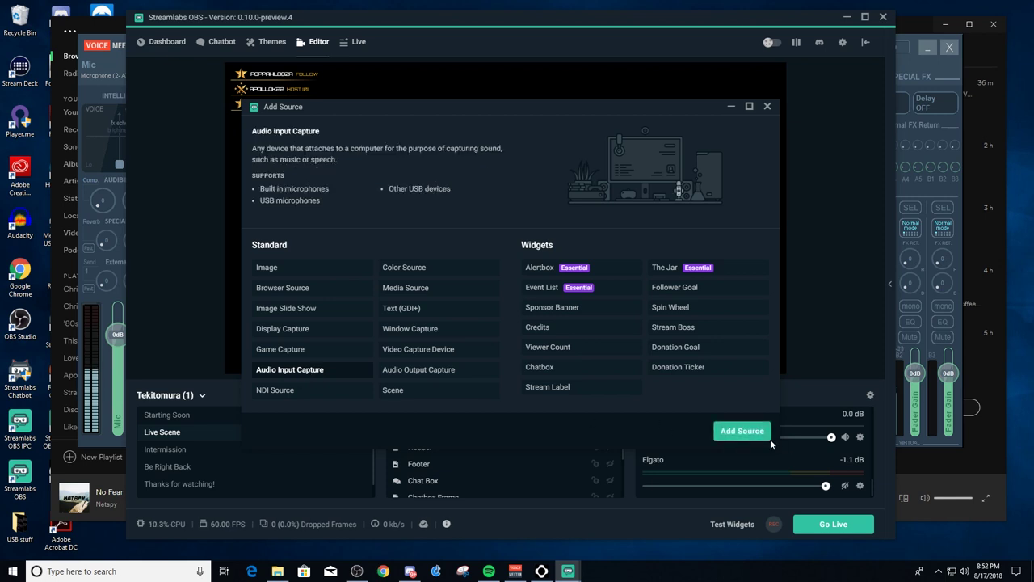
pyautogui.click(745, 433)
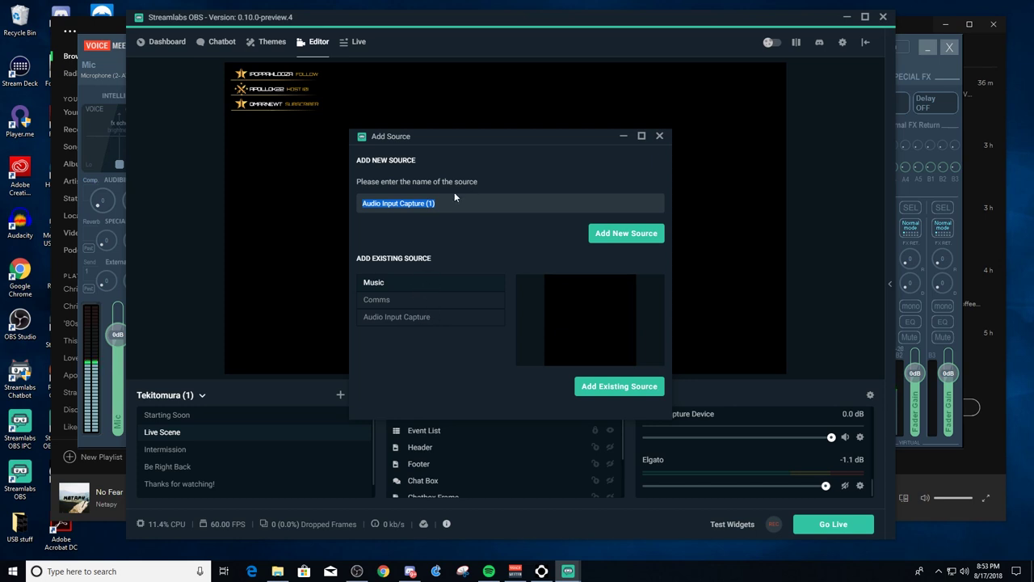
pyautogui.press('BackSpace')
pyautogui.write('Mu')
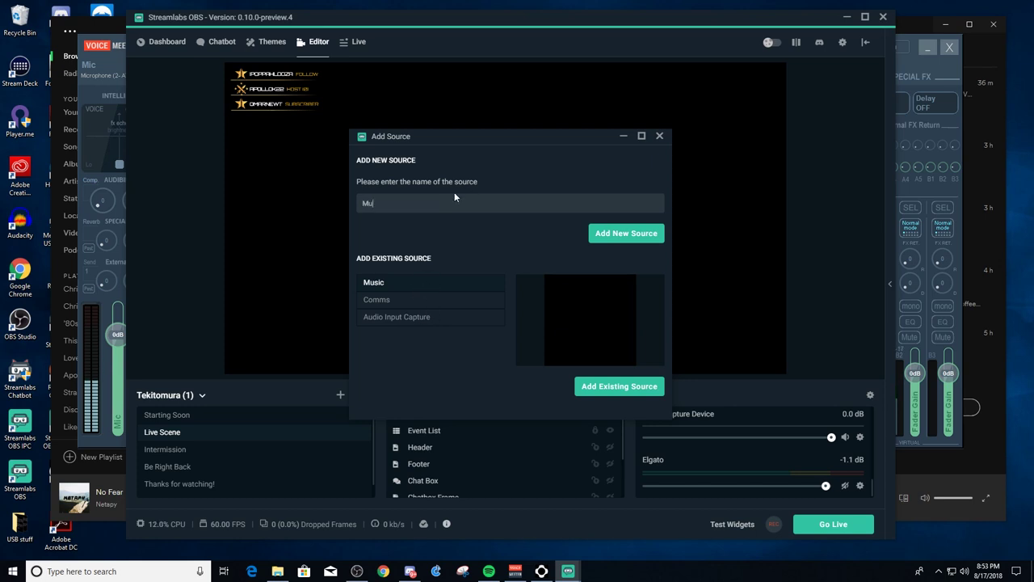
pyautogui.write('sic1')
pyautogui.click(630, 234)
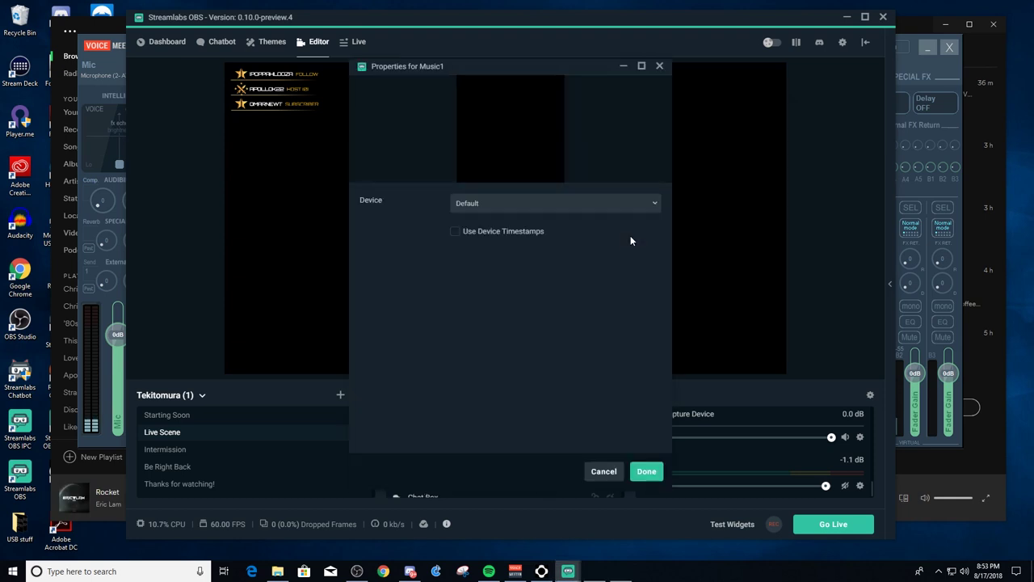
pyautogui.click(554, 203)
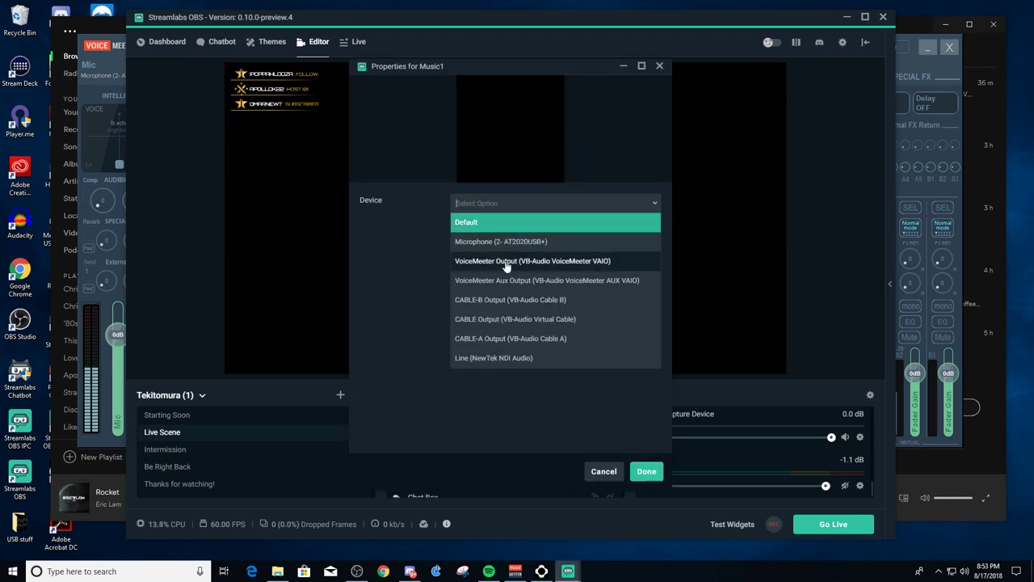
pyautogui.click(567, 261)
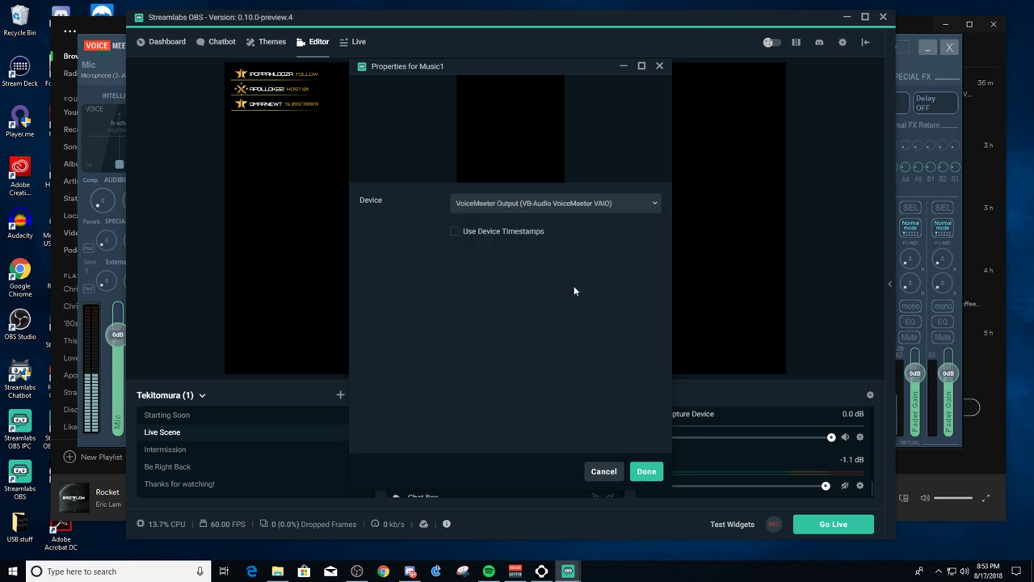
pyautogui.click(643, 472)
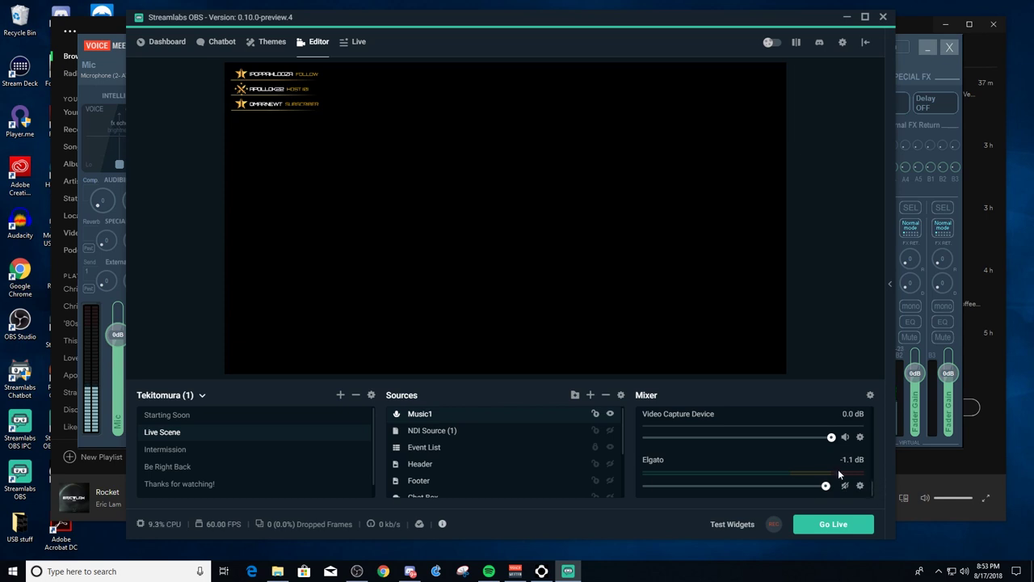
# Drag Music1's mixer slider down to -11.2 dB.
pyautogui.scroll(-3, 839, 474)
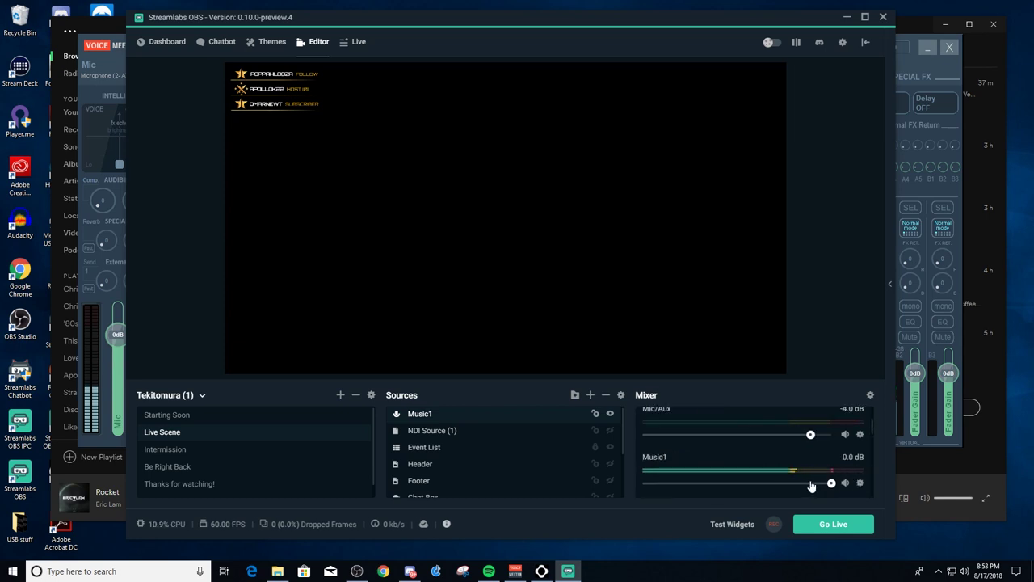
pyautogui.moveTo(831, 483); pyautogui.dragTo(775, 486)
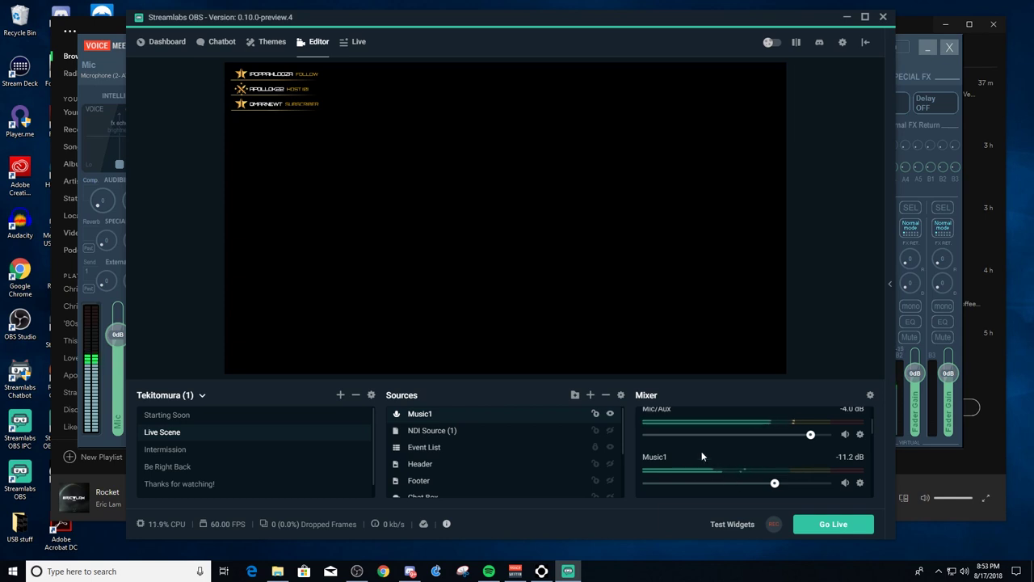
# Change Music1's device to CABLE Output (VB-Audio Virtual Cable) through its mixer properties.
pyautogui.click(861, 483)
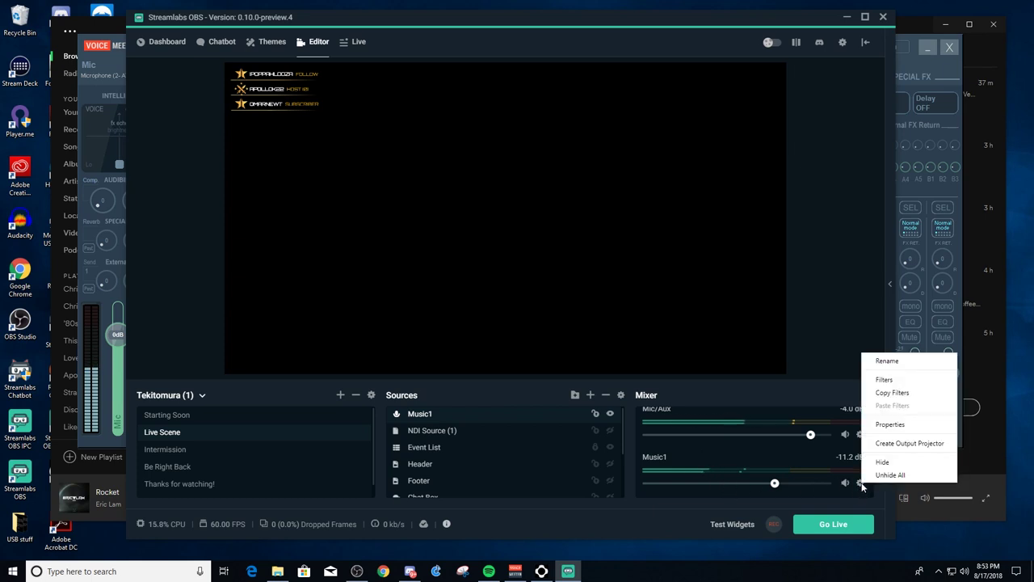
pyautogui.click(904, 423)
pyautogui.click(603, 206)
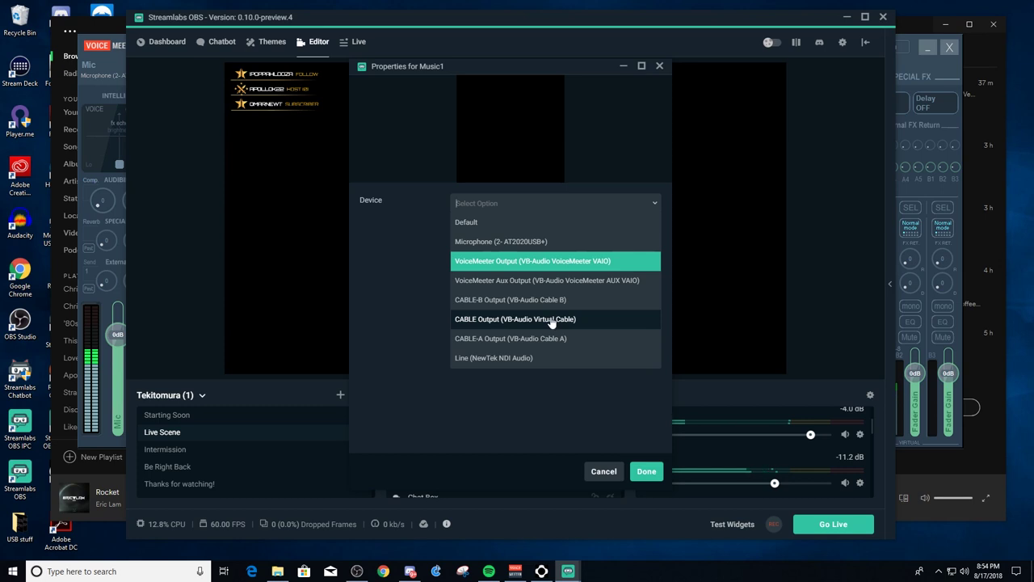
pyautogui.click(547, 320)
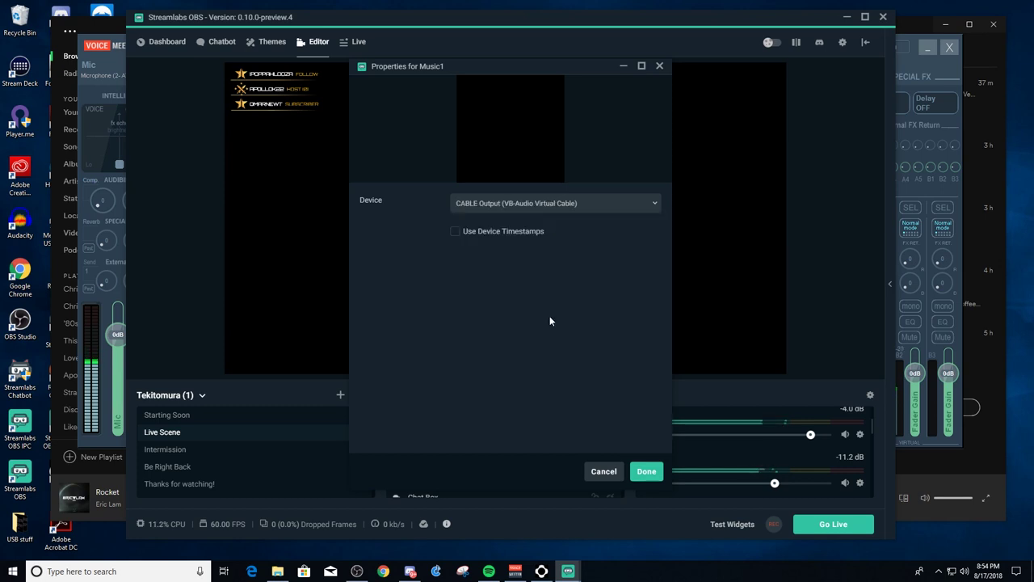
pyautogui.click(651, 472)
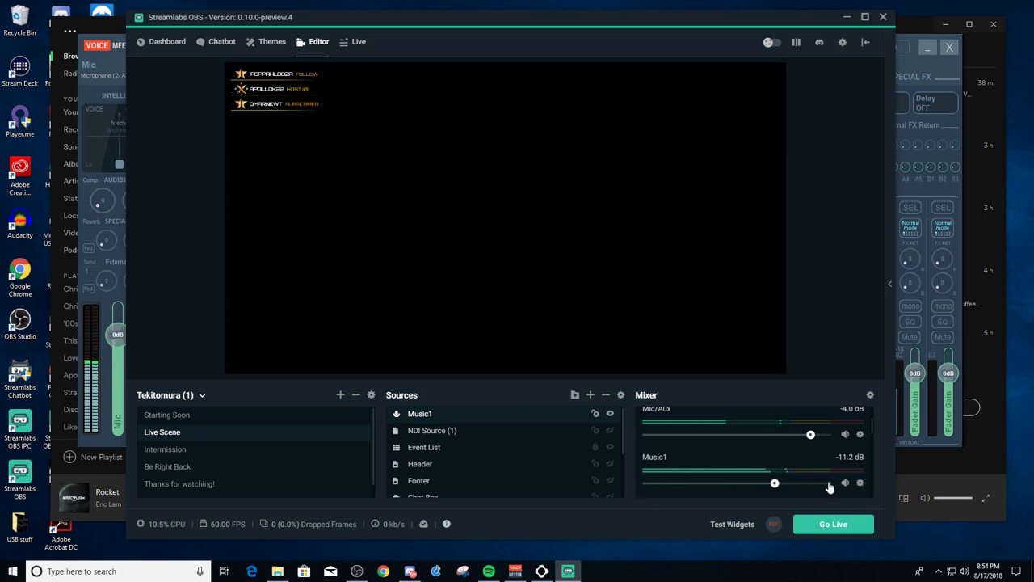
# Set Music1's device back to VoiceMeeter Output and minimize Streamlabs OBS.
pyautogui.rightClick(861, 484)
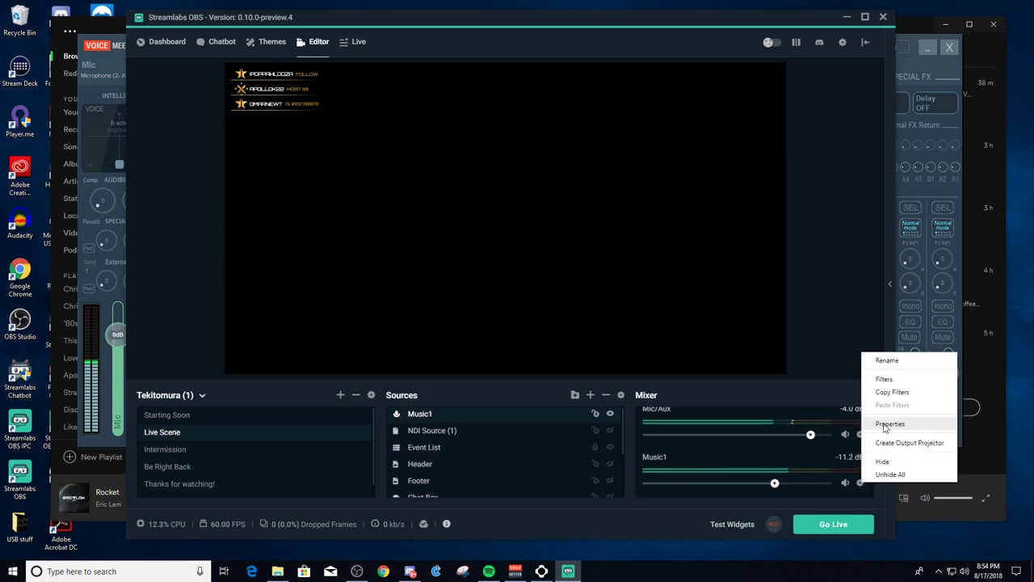
pyautogui.click(889, 424)
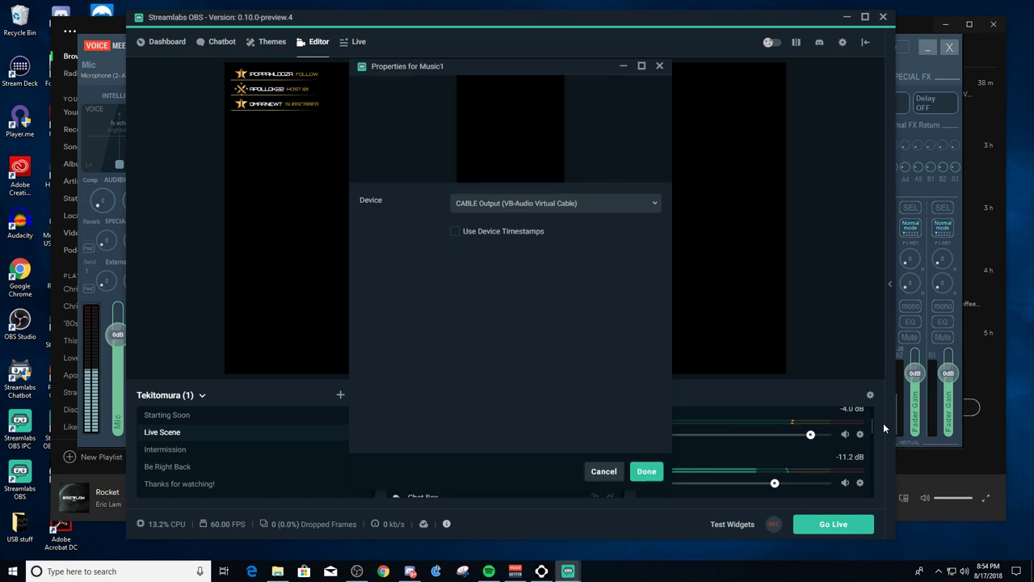
pyautogui.click(594, 210)
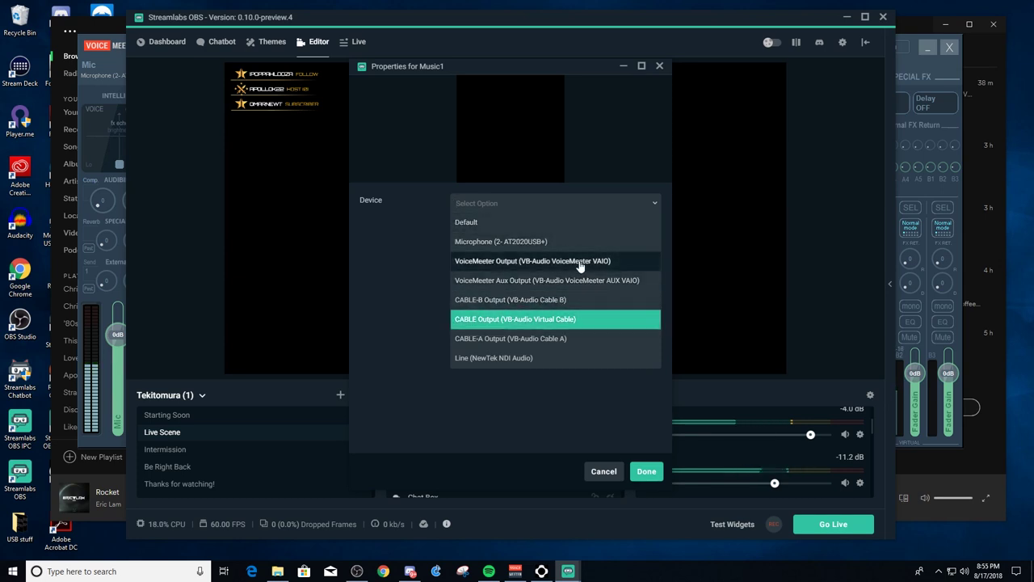
pyautogui.click(579, 261)
pyautogui.click(647, 471)
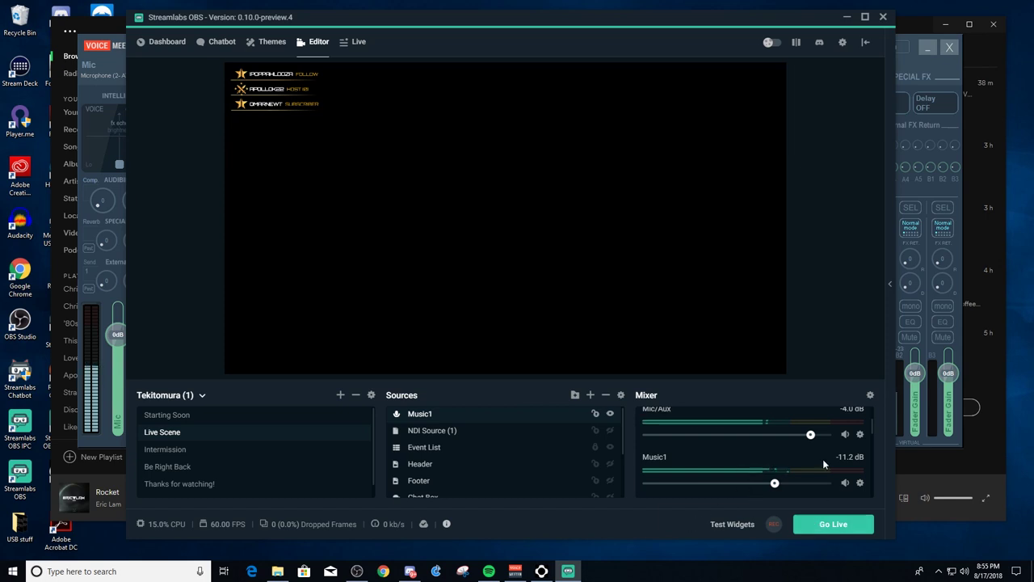
pyautogui.click(847, 17)
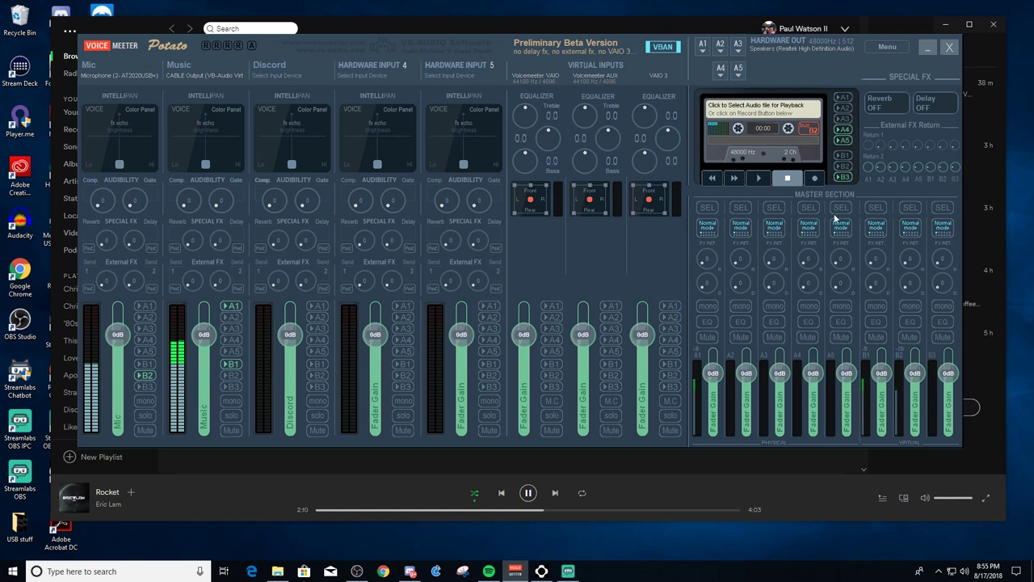
# Enable outgoing VBAN stream 2, named Music, sending BUS B1 to 192.168.0.112.
pyautogui.click(663, 48)
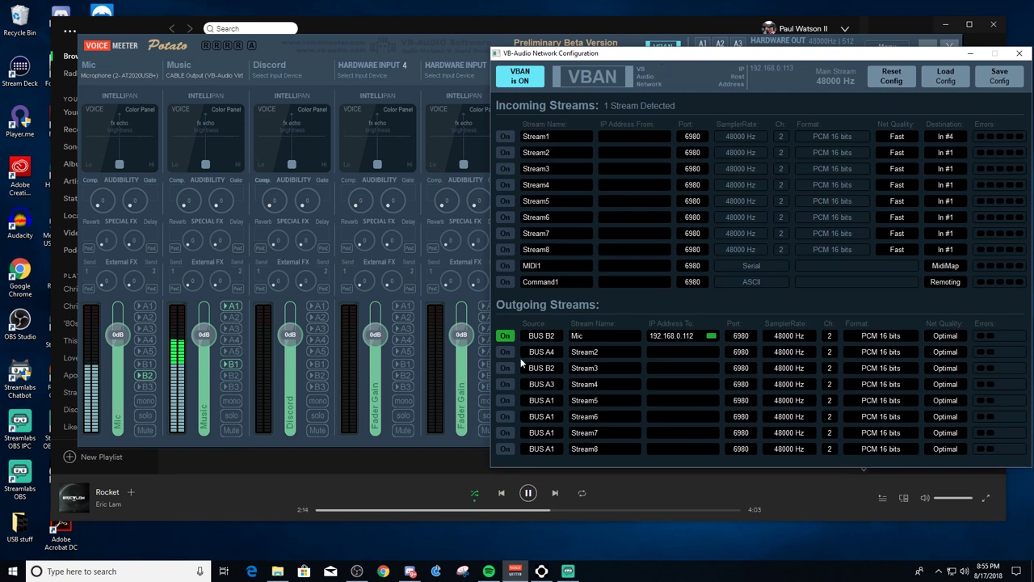
pyautogui.click(504, 352)
pyautogui.click(543, 355)
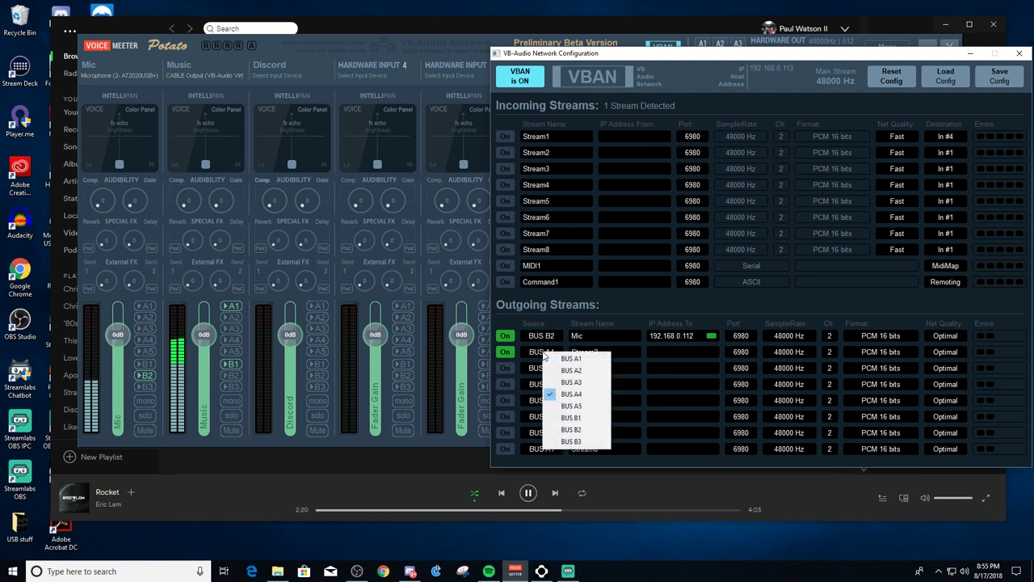
pyautogui.click(565, 418)
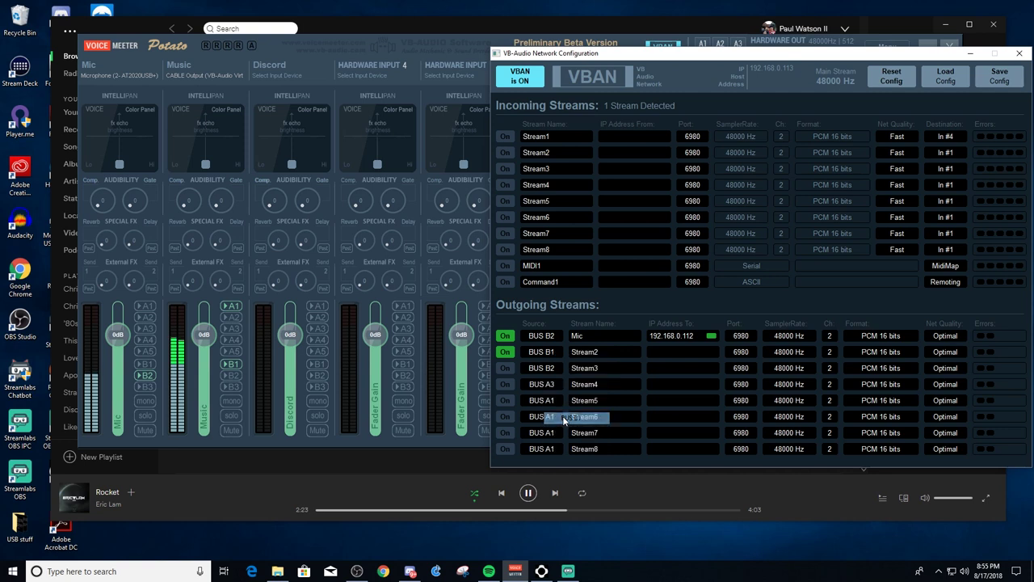
pyautogui.click(604, 353)
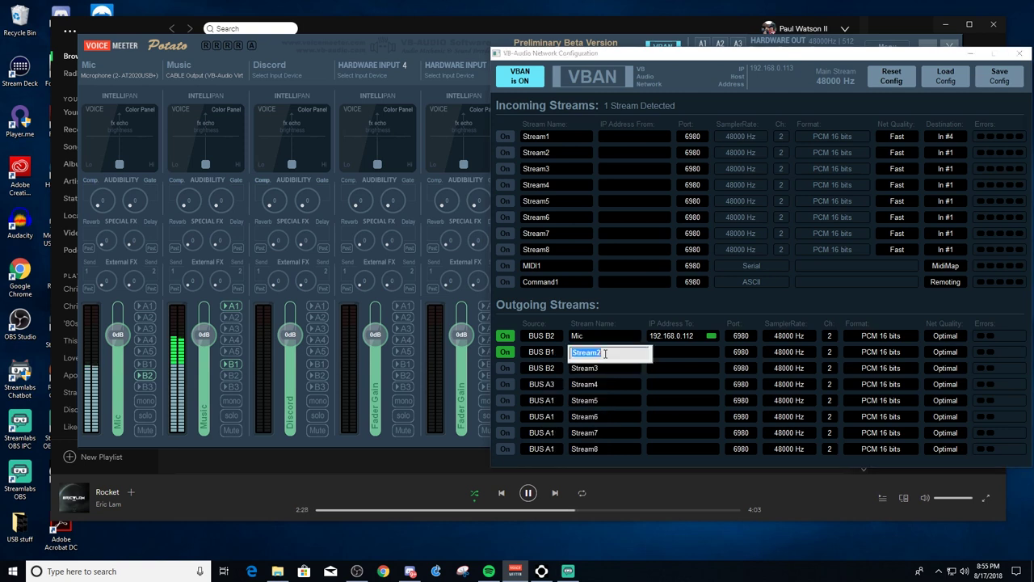
pyautogui.write('Music')
pyautogui.press('Return')
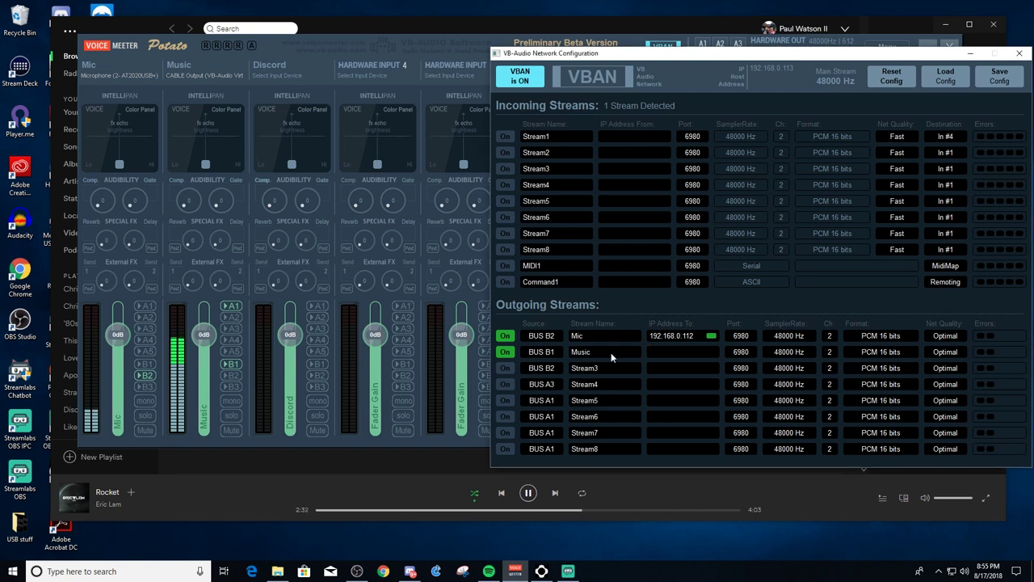
pyautogui.moveTo(678, 338); pyautogui.dragTo(685, 358)
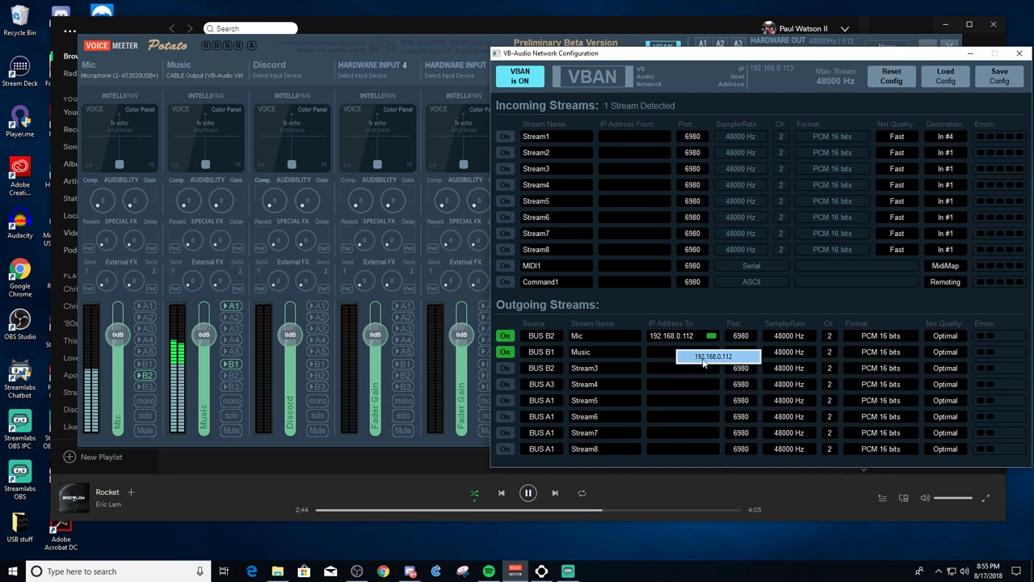
pyautogui.press('Return')
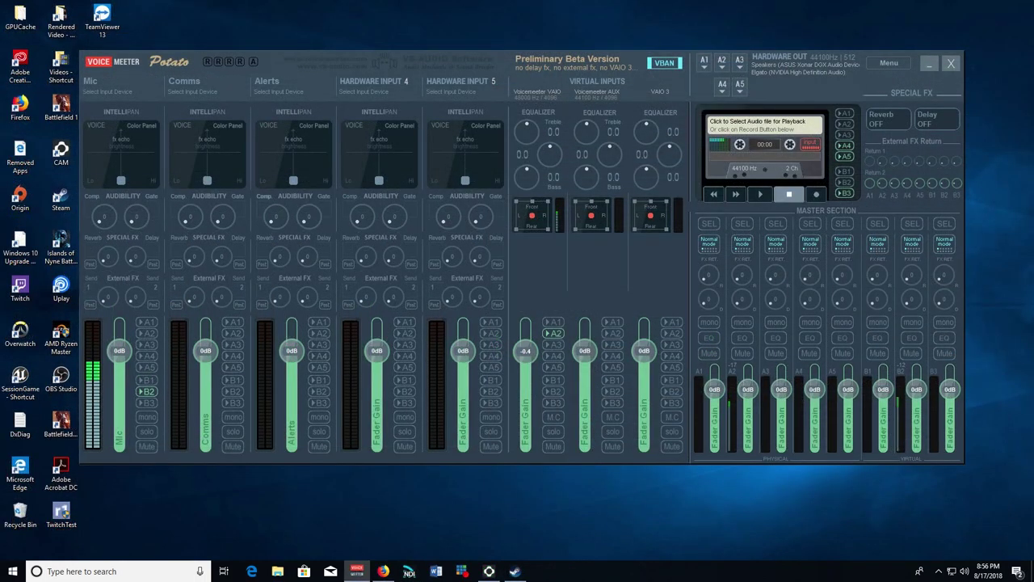
# Turn on incoming VBAN Stream2 and select Music from 192.168.0.113.
pyautogui.click(664, 62)
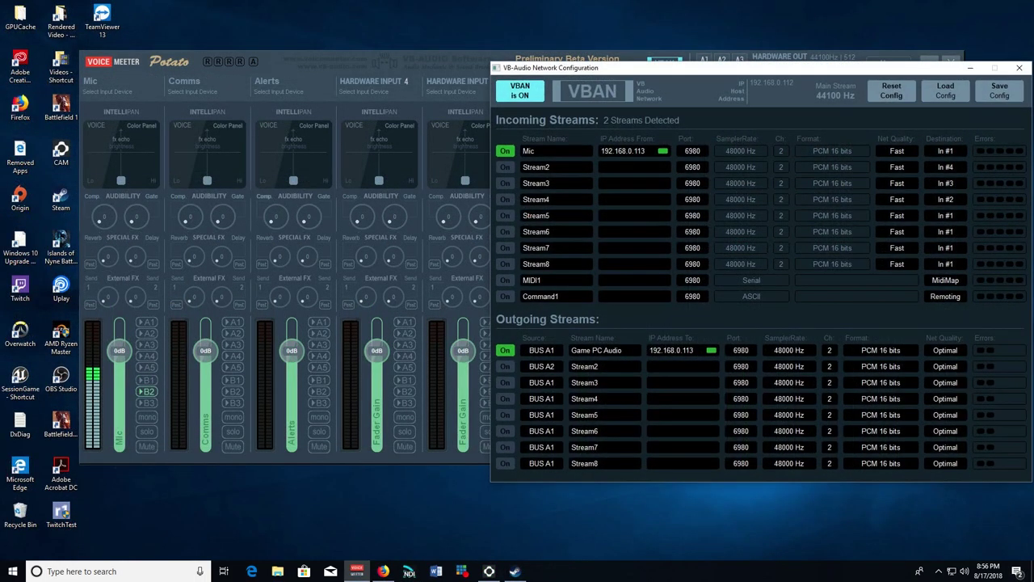
pyautogui.moveTo(638, 69); pyautogui.dragTo(488, 34)
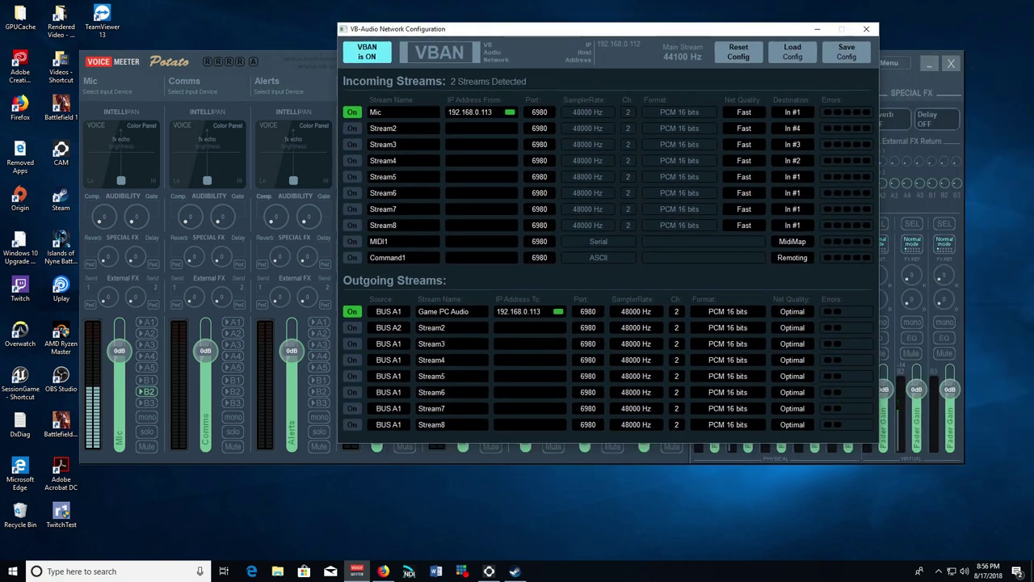
pyautogui.click(353, 127)
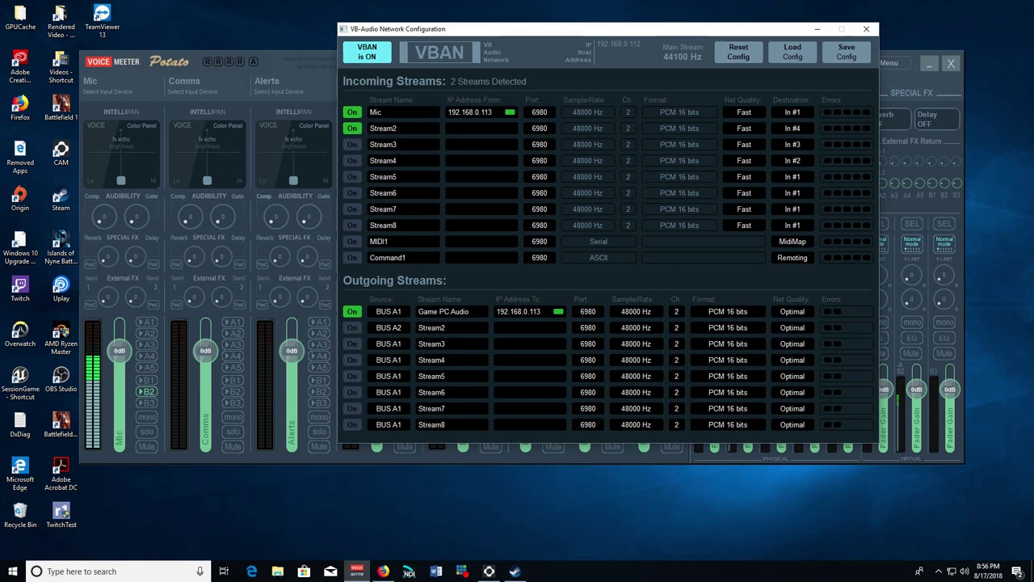
pyautogui.click(482, 129)
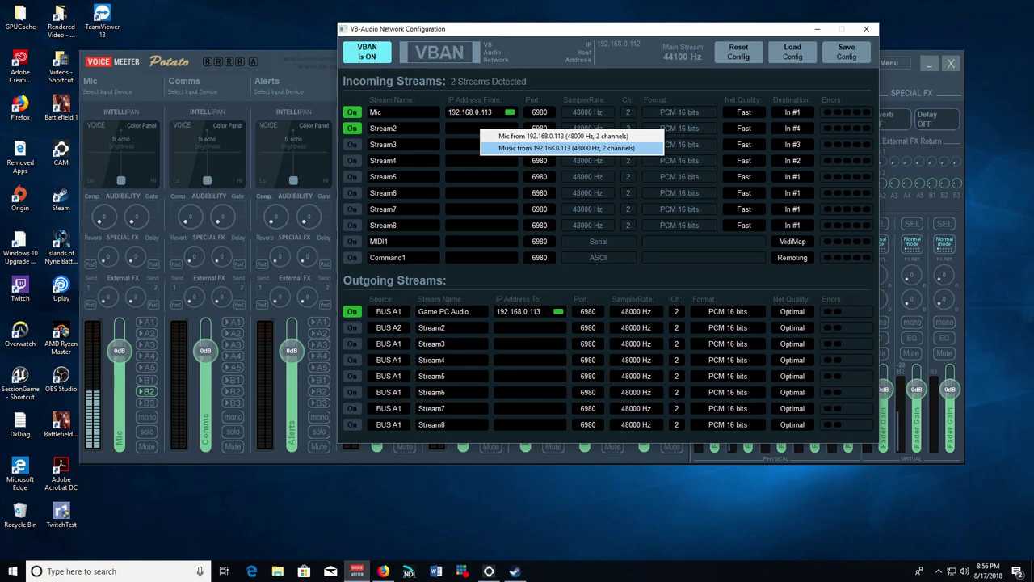
pyautogui.press('Return')
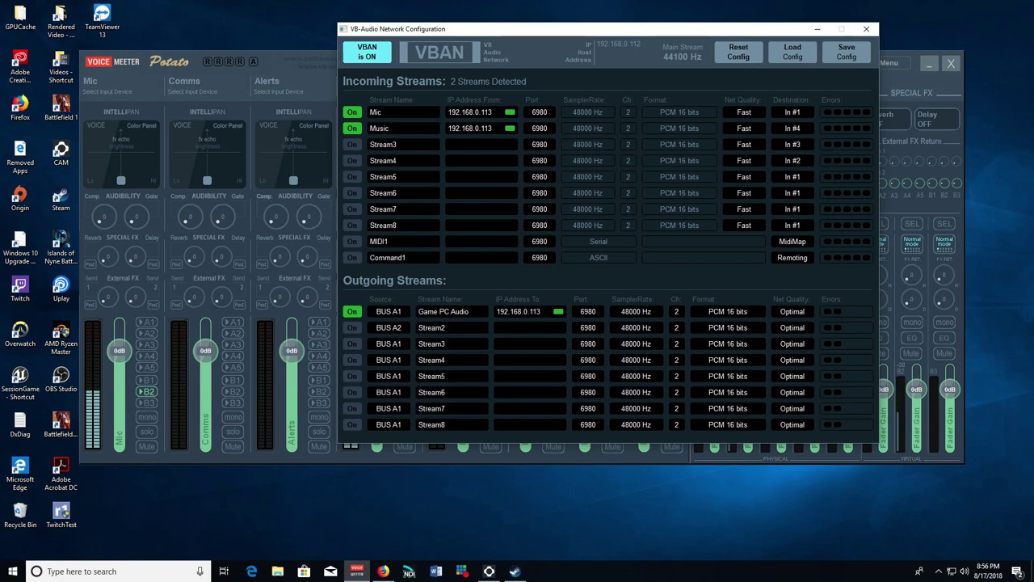
# Toggle Hardware Input 4's A1 send on and back off, then close the VBAN window.
pyautogui.moveTo(404, 29)
pyautogui.mouseDown()
pyautogui.moveTo(544, 44)
pyautogui.moveTo(393, 29)
pyautogui.mouseUp()
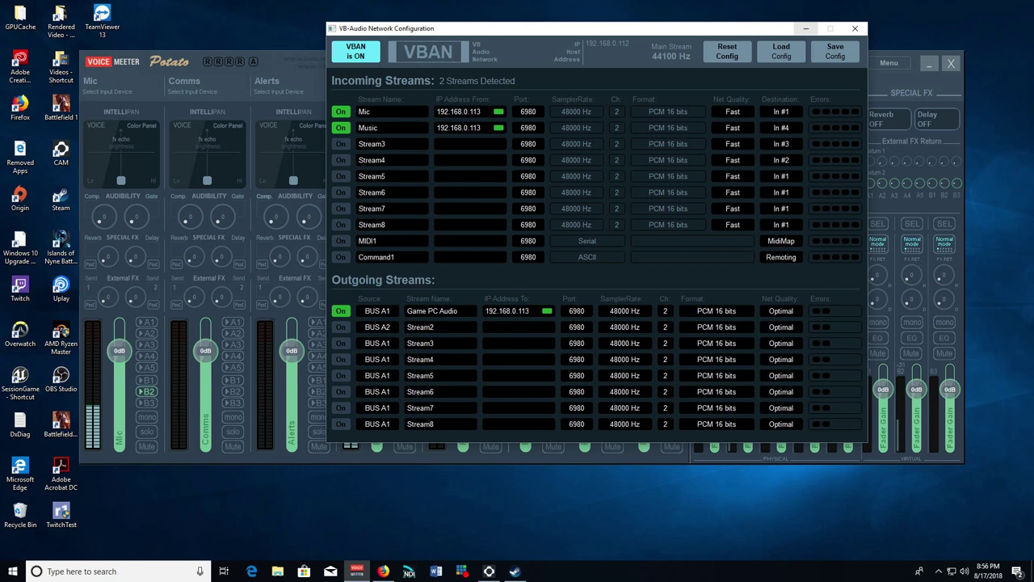
pyautogui.moveTo(388, 28); pyautogui.dragTo(566, 74)
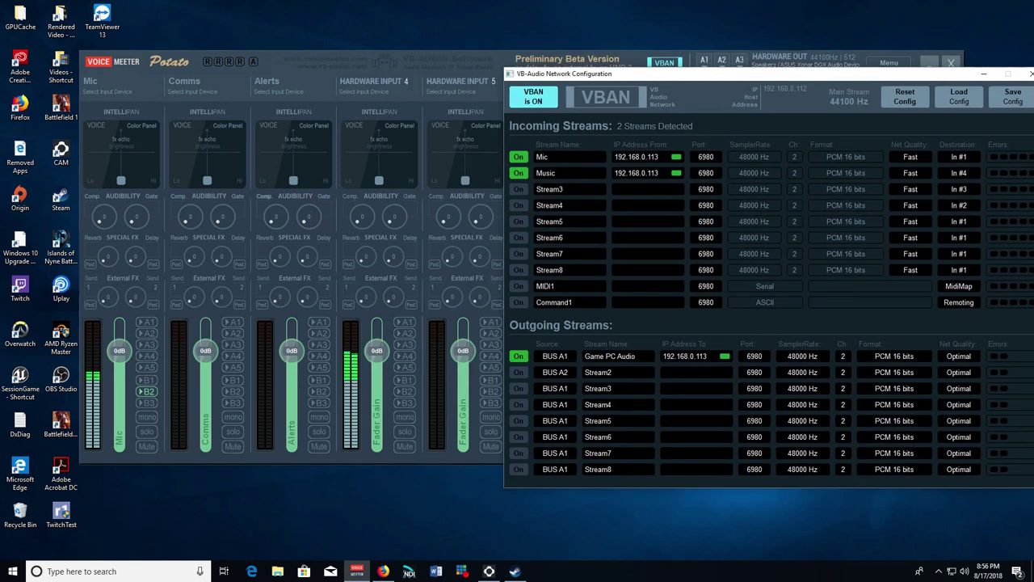
pyautogui.click(404, 322)
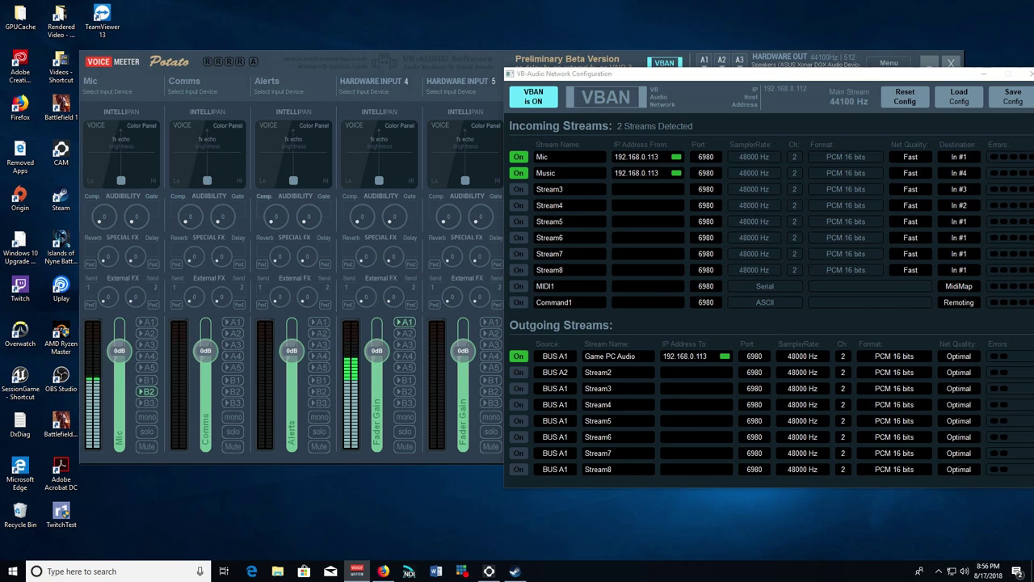
pyautogui.click(405, 322)
pyautogui.moveTo(752, 73); pyautogui.dragTo(557, 51)
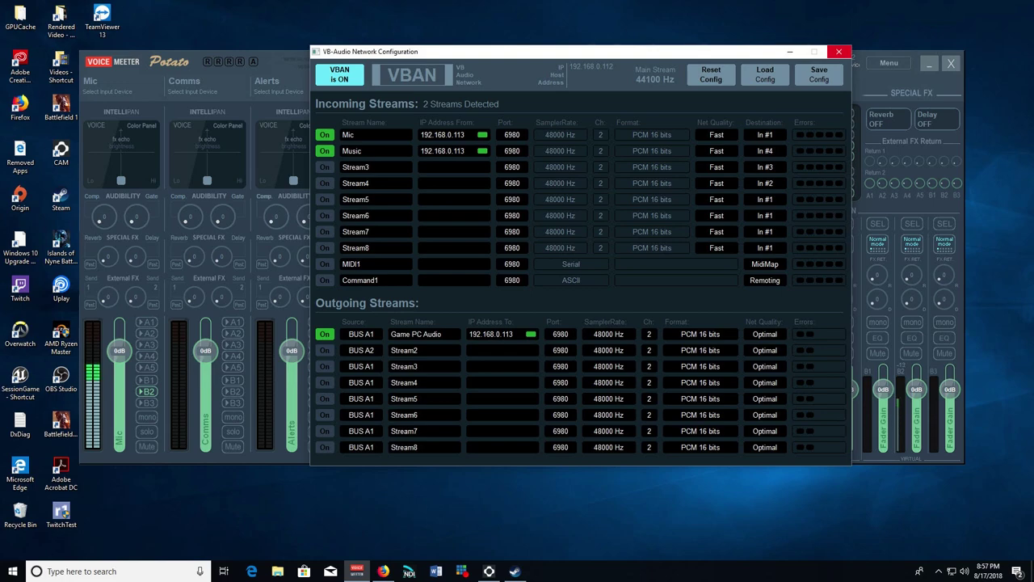
pyautogui.click(838, 51)
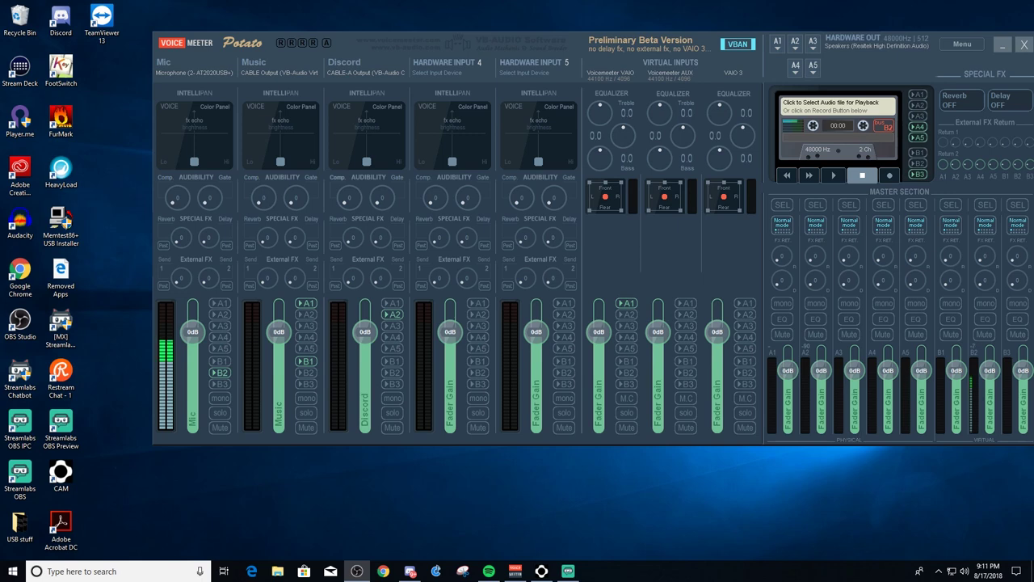
# Fire a Test Widgets follow alert, then move Streamlabs down to uncover the mixer.
pyautogui.click(568, 572)
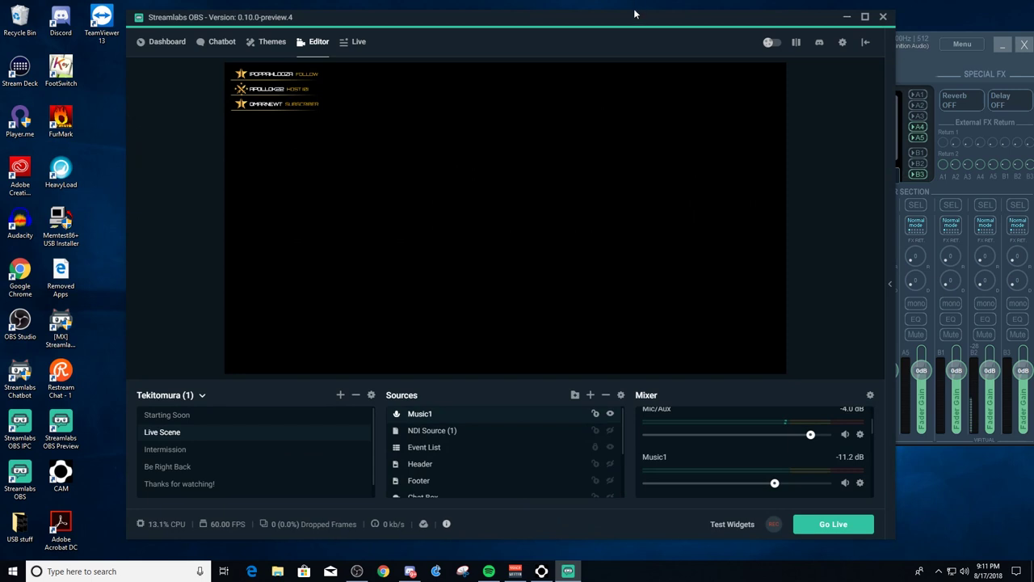
pyautogui.moveTo(638, 21); pyautogui.dragTo(685, 17)
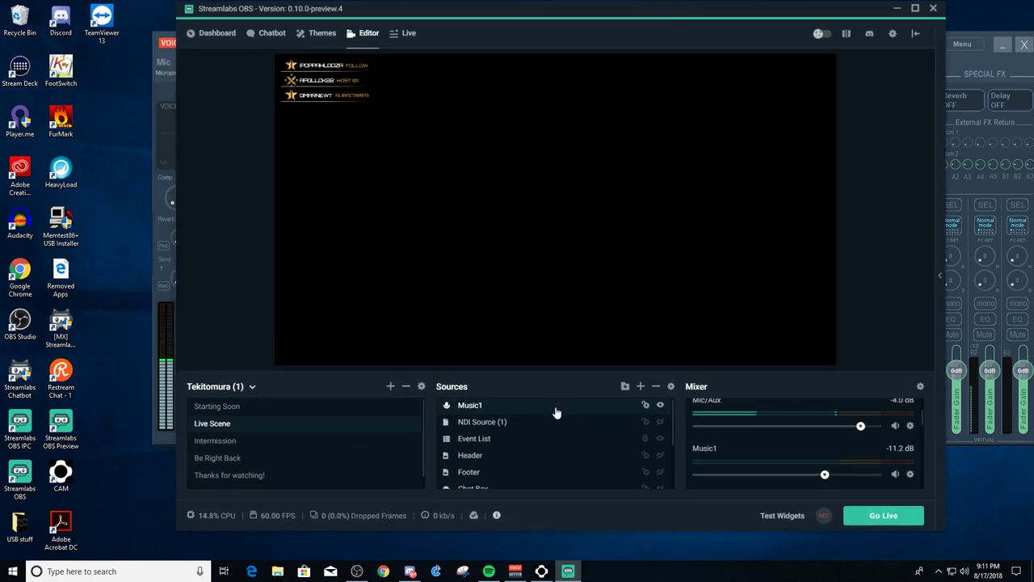
pyautogui.scroll(-3, 545, 455)
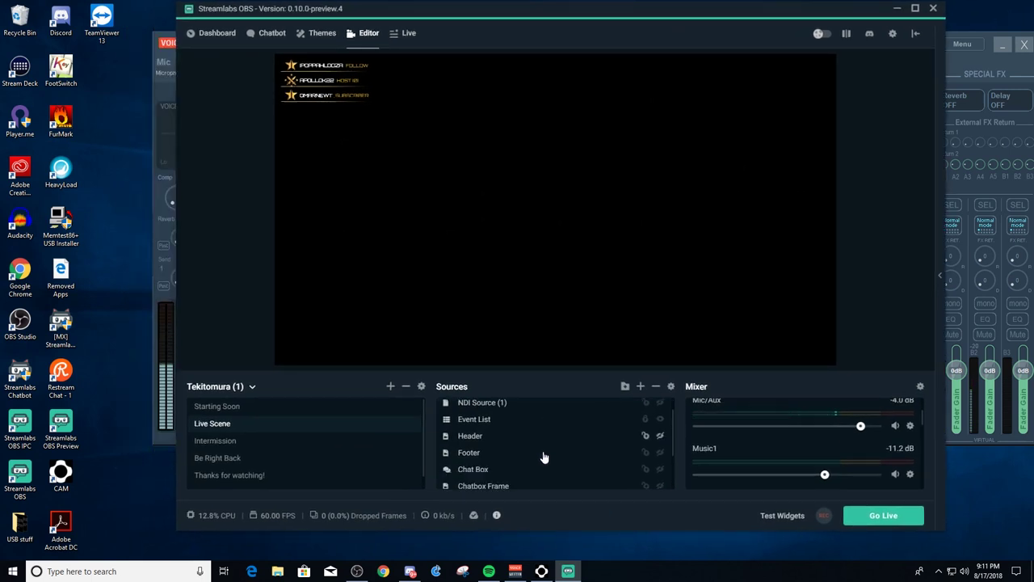
pyautogui.scroll(3, 550, 459)
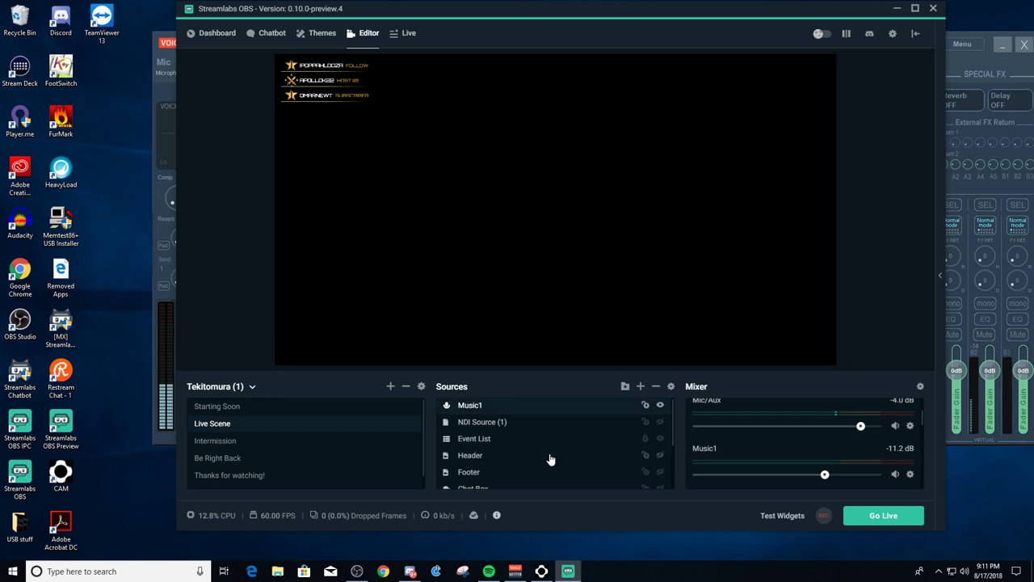
pyautogui.click(777, 515)
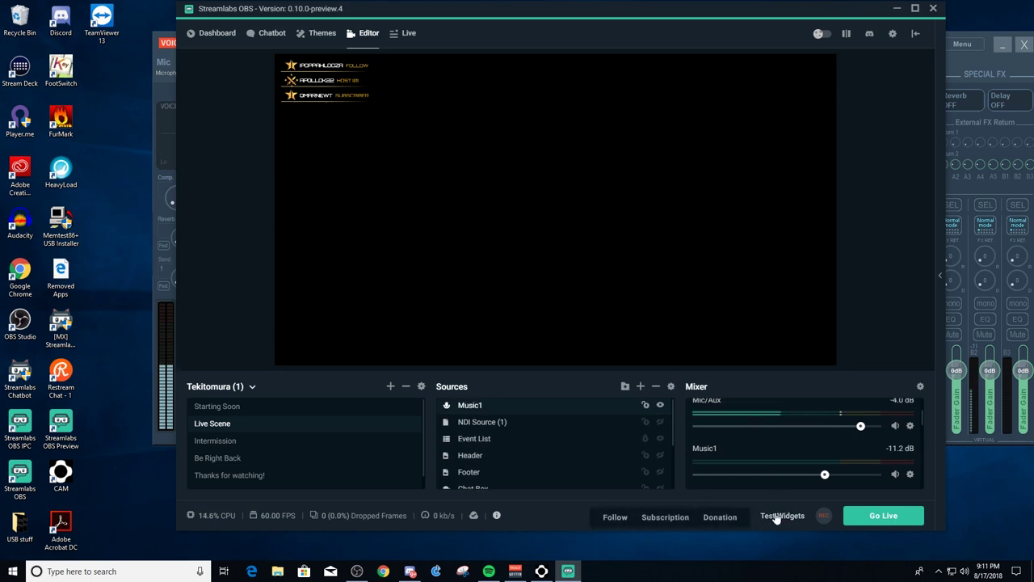
pyautogui.click(617, 523)
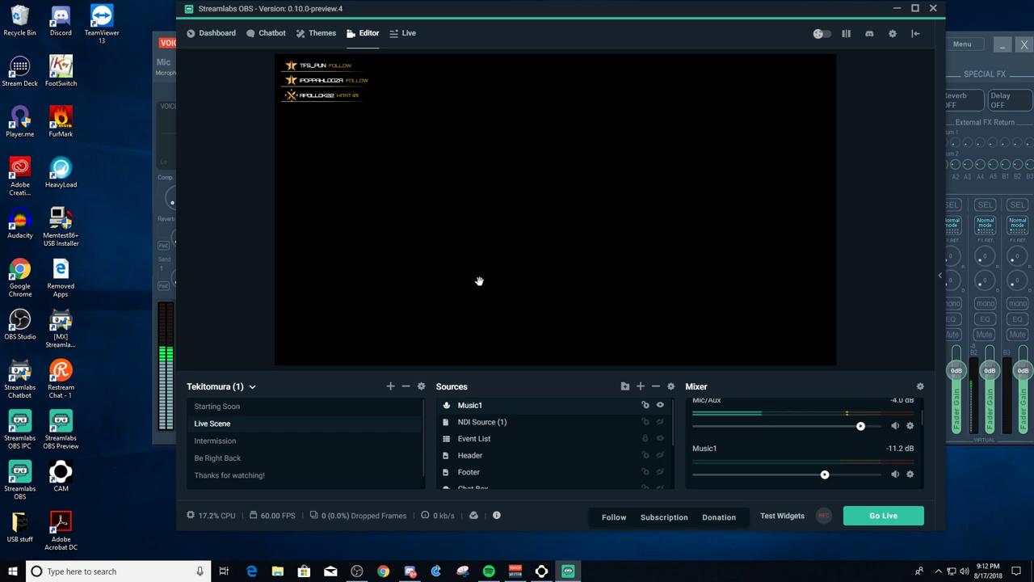
pyautogui.moveTo(611, 18); pyautogui.dragTo(557, 372)
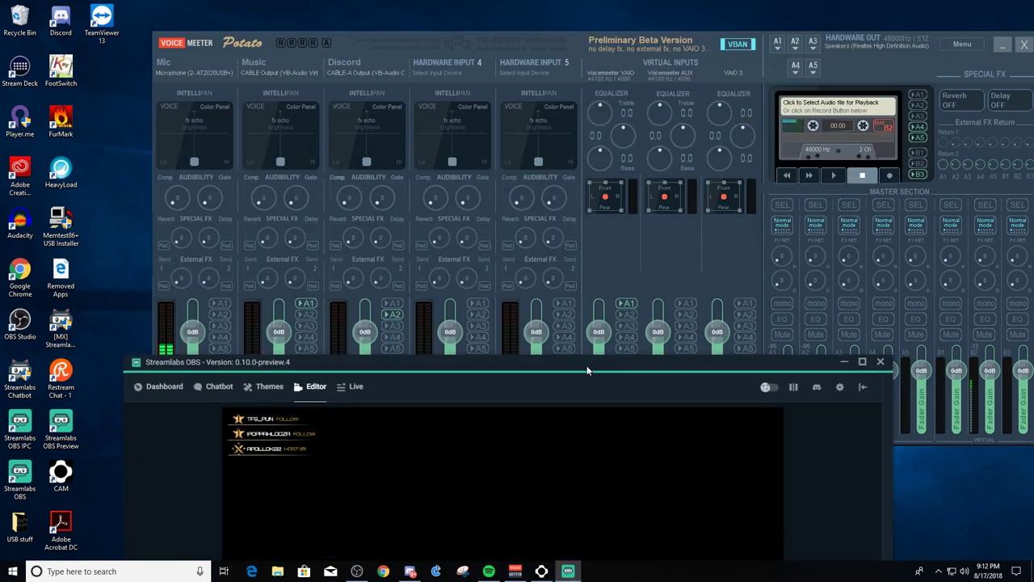
# Set outgoing VBAN Stream4's source to BUS A1 and switch the stream on.
pyautogui.moveTo(607, 361); pyautogui.dragTo(271, 280)
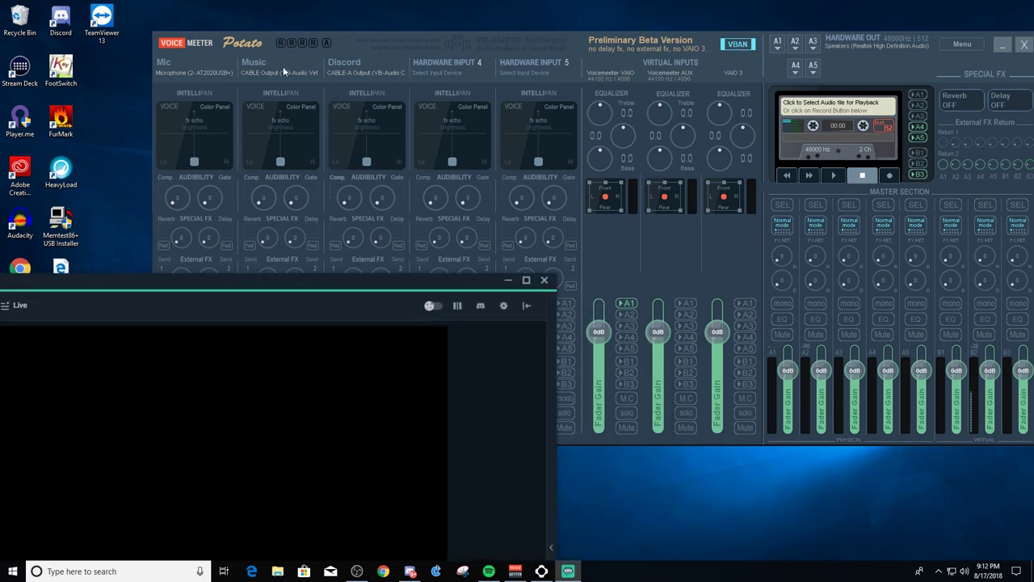
pyautogui.click(737, 44)
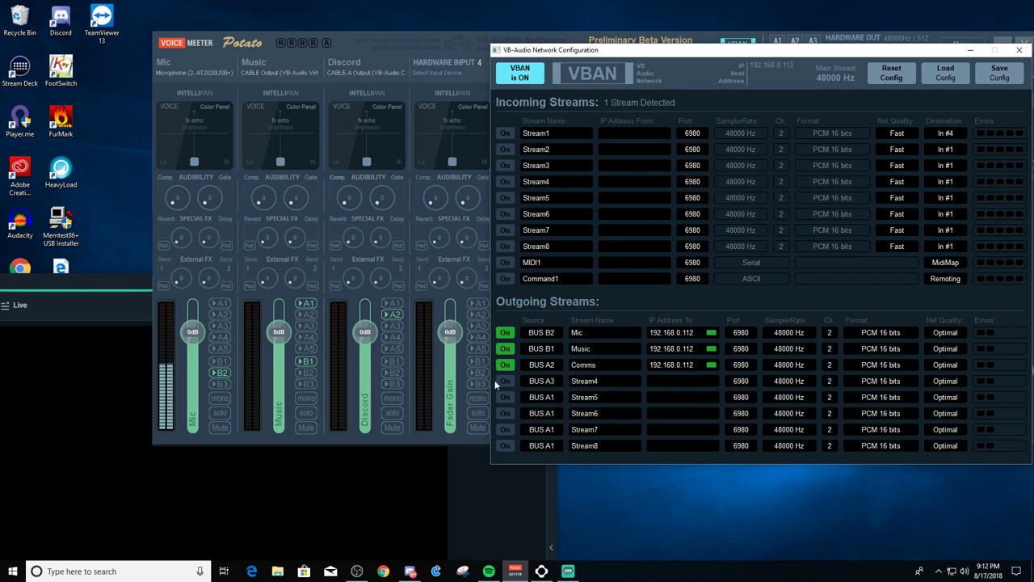
pyautogui.moveTo(649, 58); pyautogui.dragTo(844, 105)
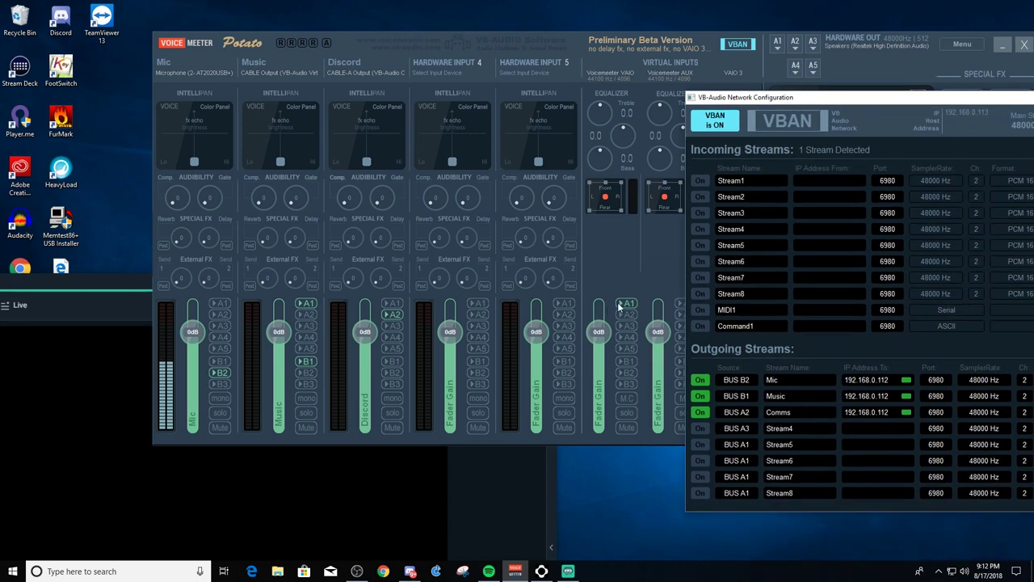
pyautogui.click(742, 435)
pyautogui.click(742, 435)
pyautogui.click(700, 433)
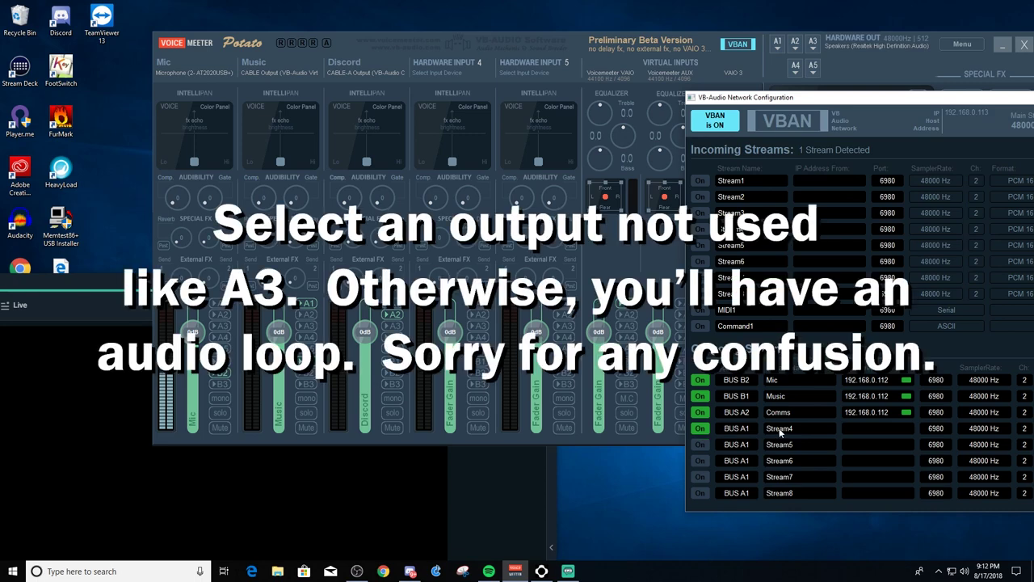
# Name outgoing Stream4 'Alerts' with destination IP 192.168.0.112.
pyautogui.click(781, 429)
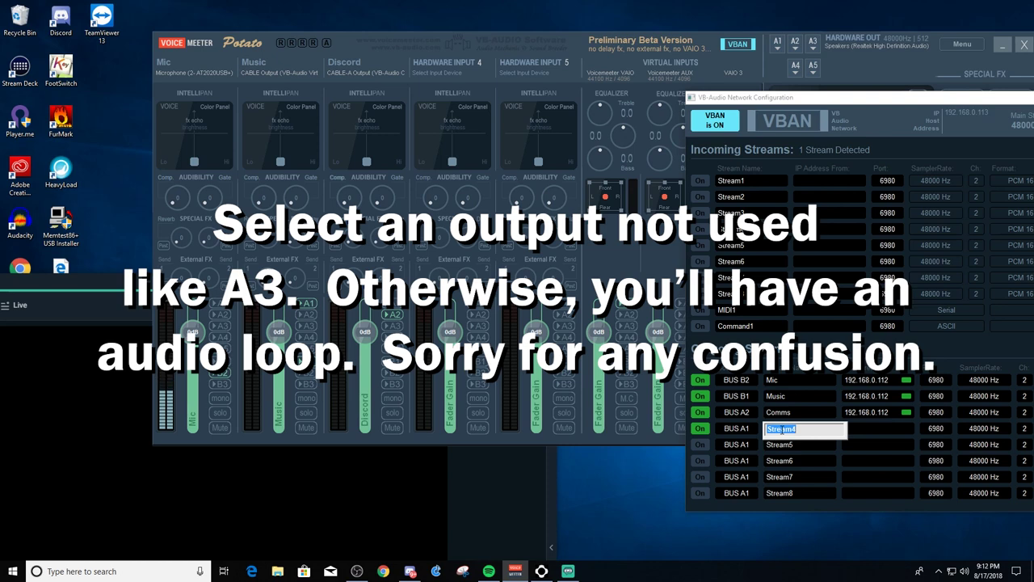
pyautogui.write('Alerts')
pyautogui.press('Return')
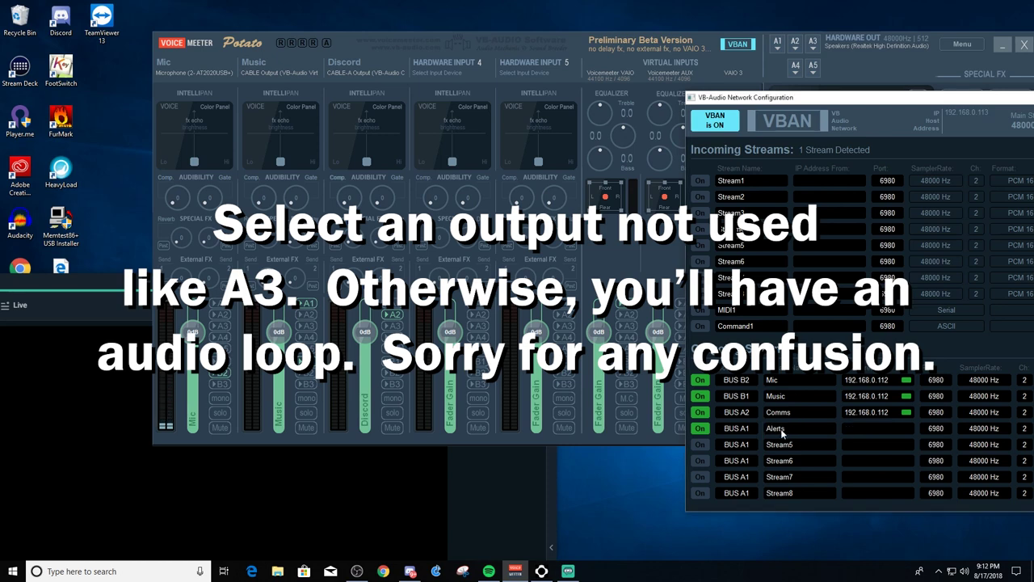
pyautogui.click(866, 429)
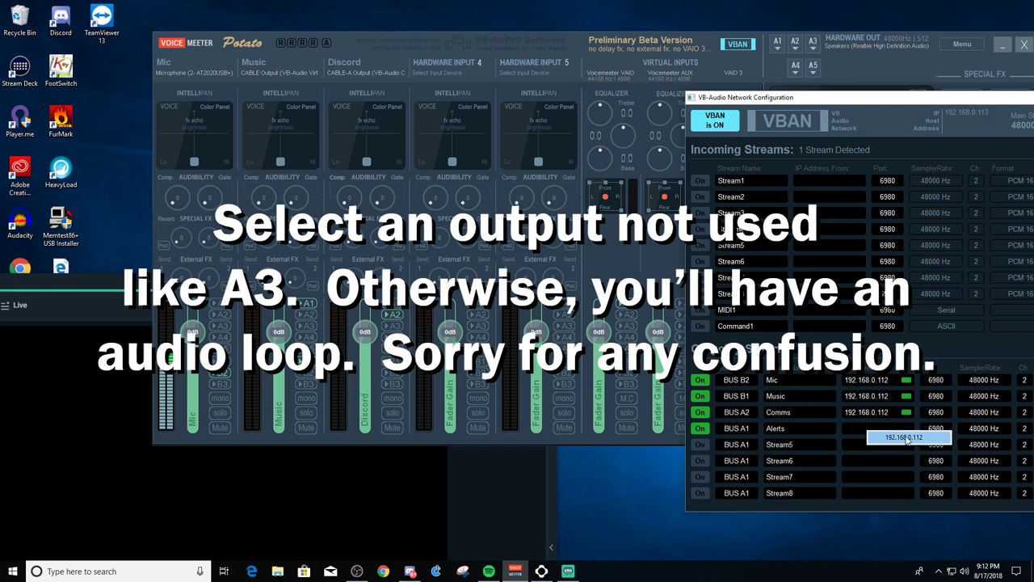
pyautogui.press('Return')
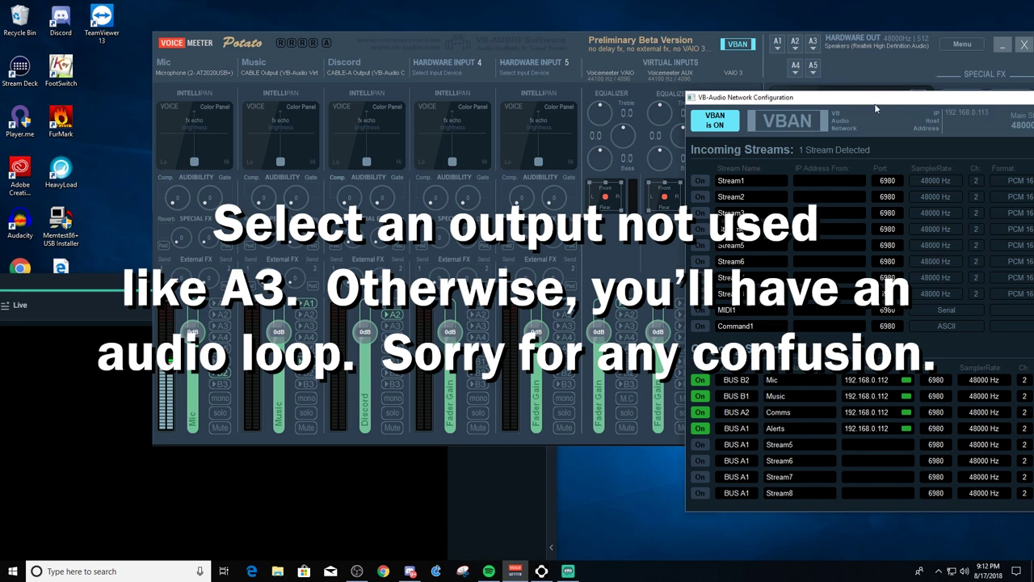
# Close the VBAN window and fire another test follow alert in Streamlabs OBS.
pyautogui.moveTo(878, 100); pyautogui.dragTo(515, 70)
pyautogui.click(850, 68)
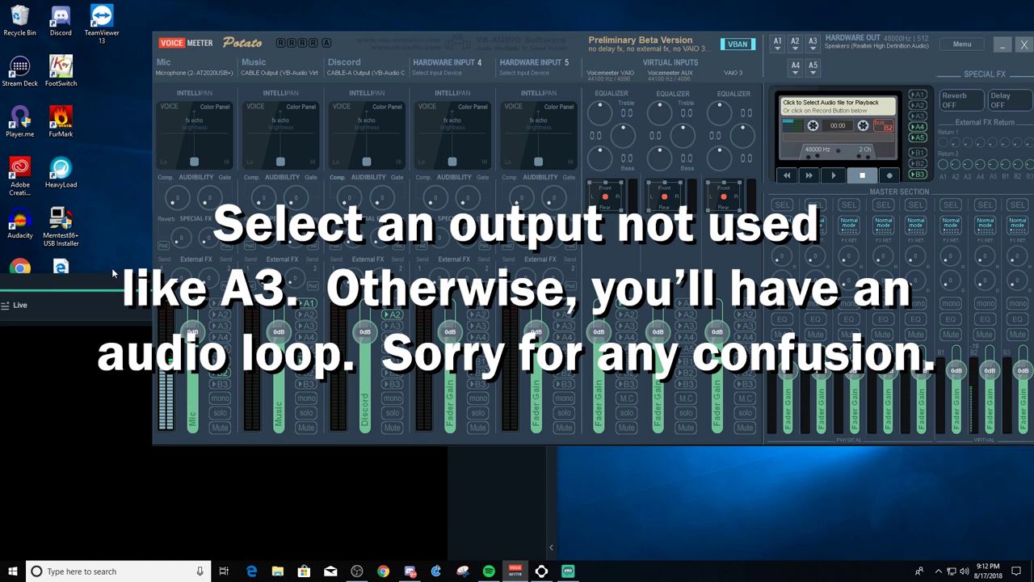
pyautogui.moveTo(116, 282); pyautogui.dragTo(145, 12)
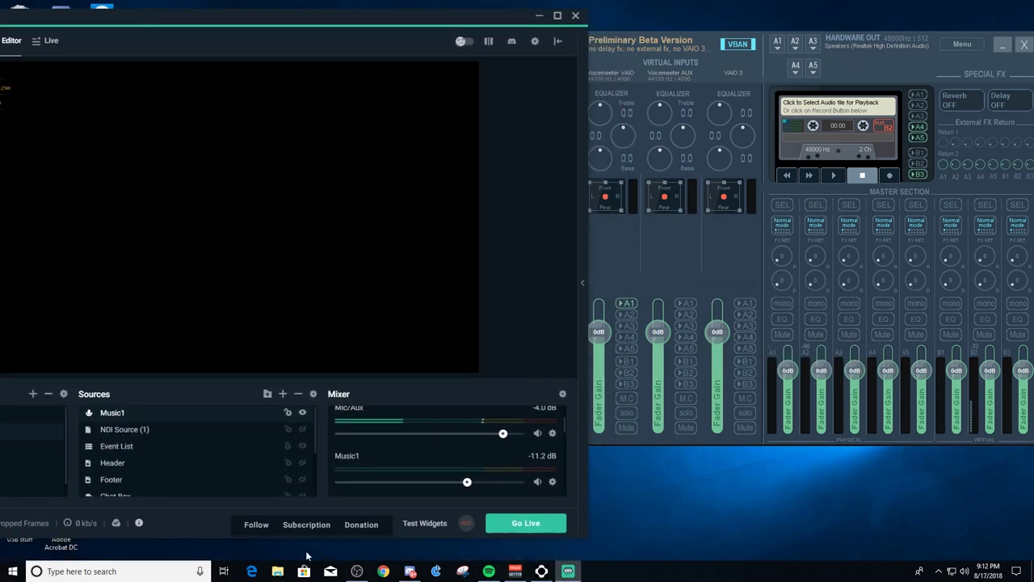
pyautogui.click(256, 531)
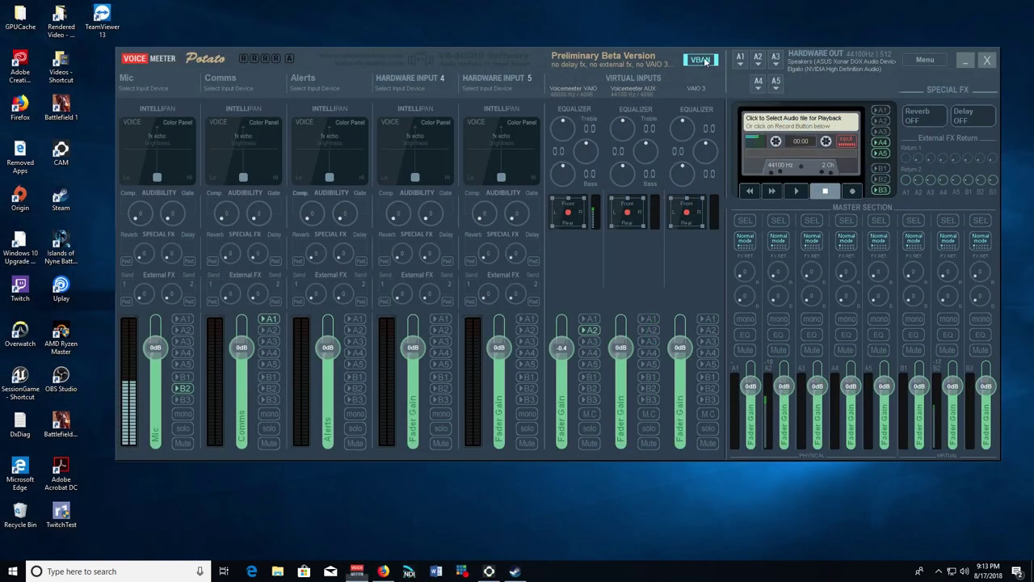
# Switch on incoming Stream4, receive Alerts from 192.168.0.113, and route it to In #3.
pyautogui.click(705, 61)
pyautogui.moveTo(578, 51); pyautogui.dragTo(400, 51)
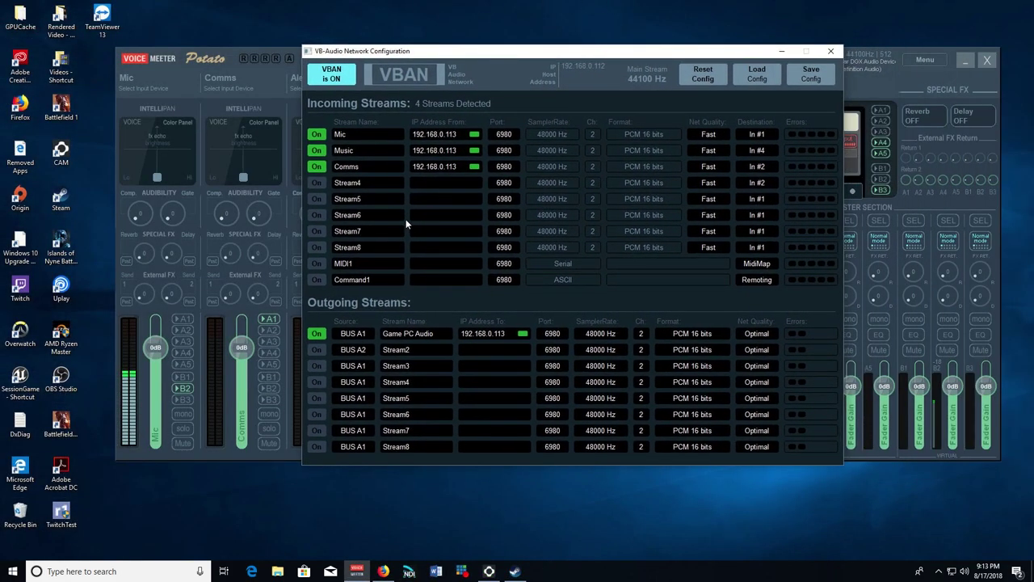
pyautogui.click(316, 182)
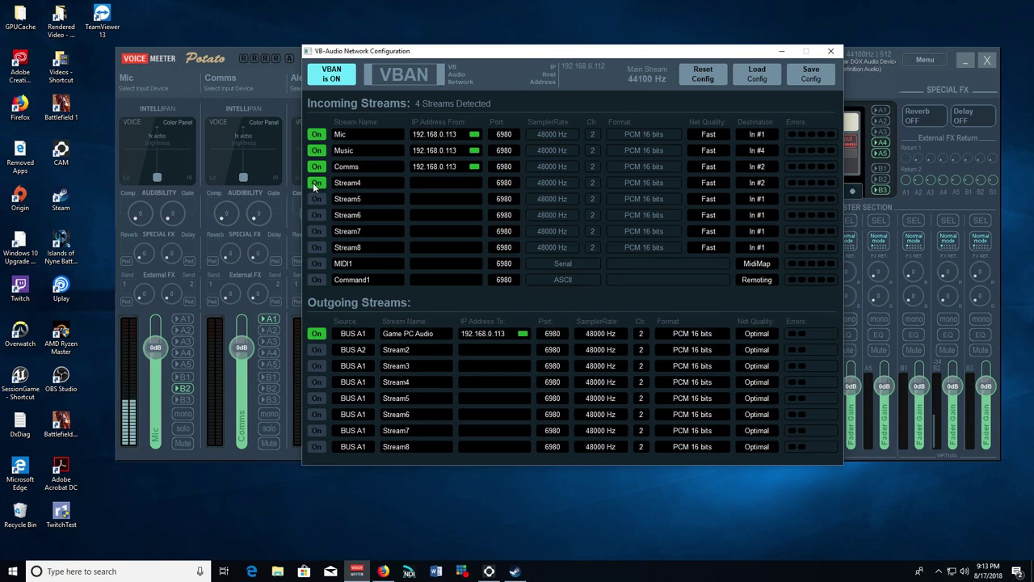
pyautogui.click(362, 186)
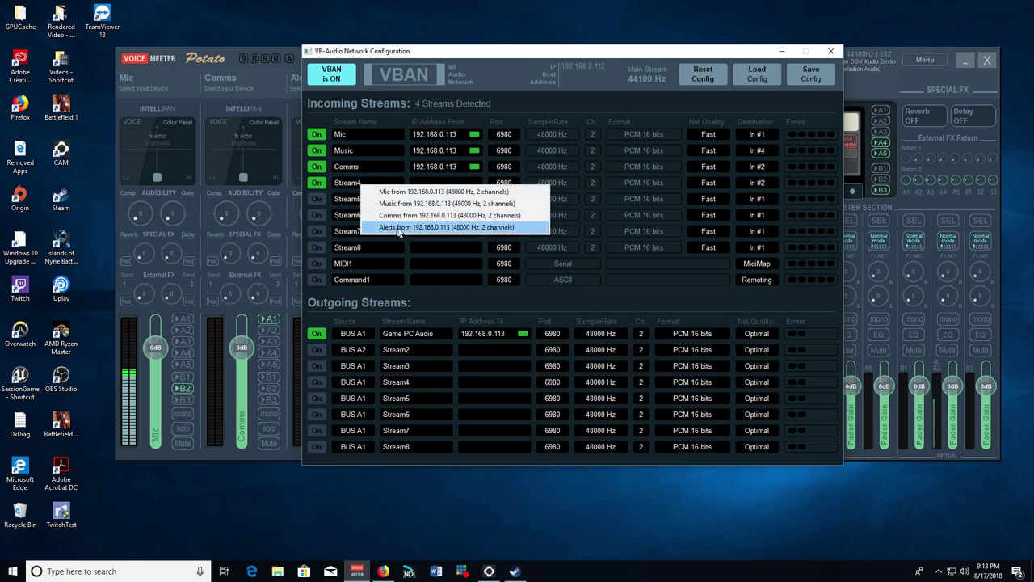
pyautogui.click(428, 228)
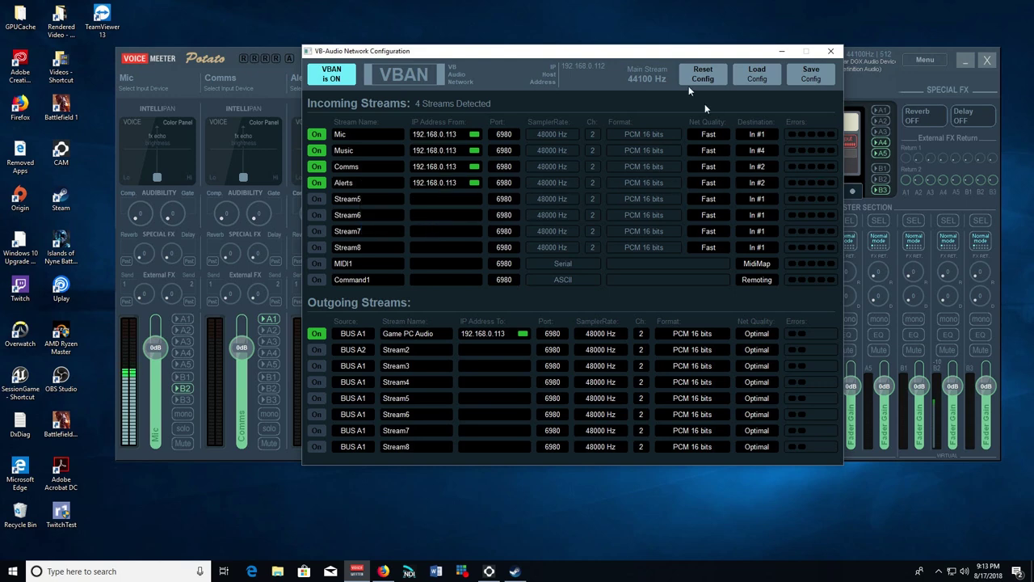
pyautogui.moveTo(653, 59); pyautogui.dragTo(735, 106)
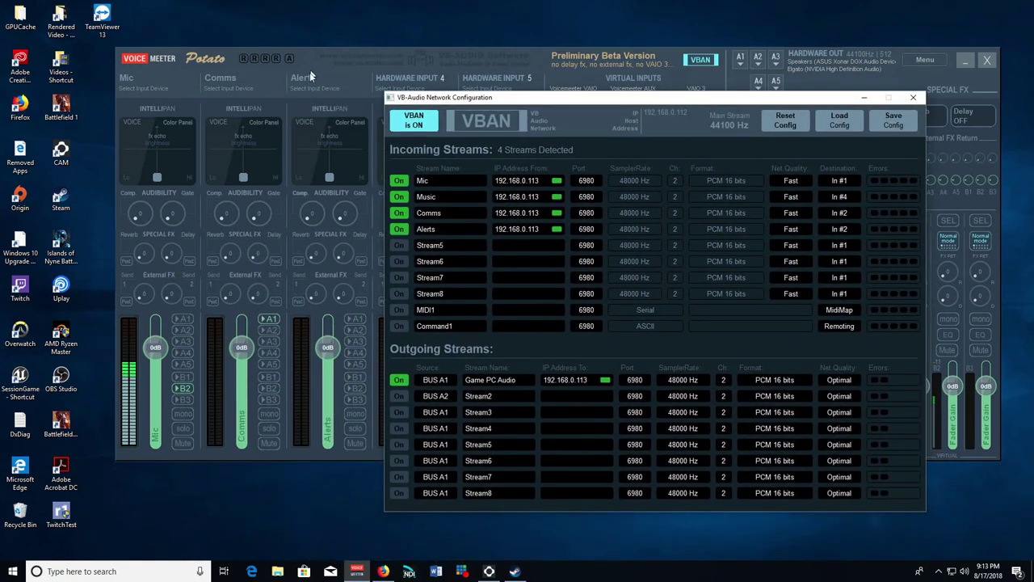
pyautogui.click(839, 230)
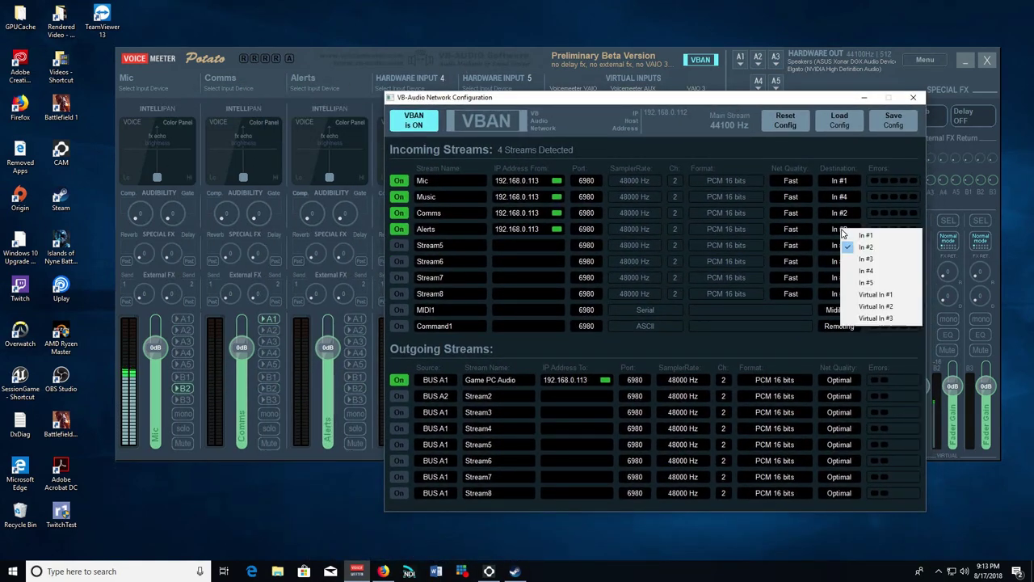
pyautogui.click(870, 260)
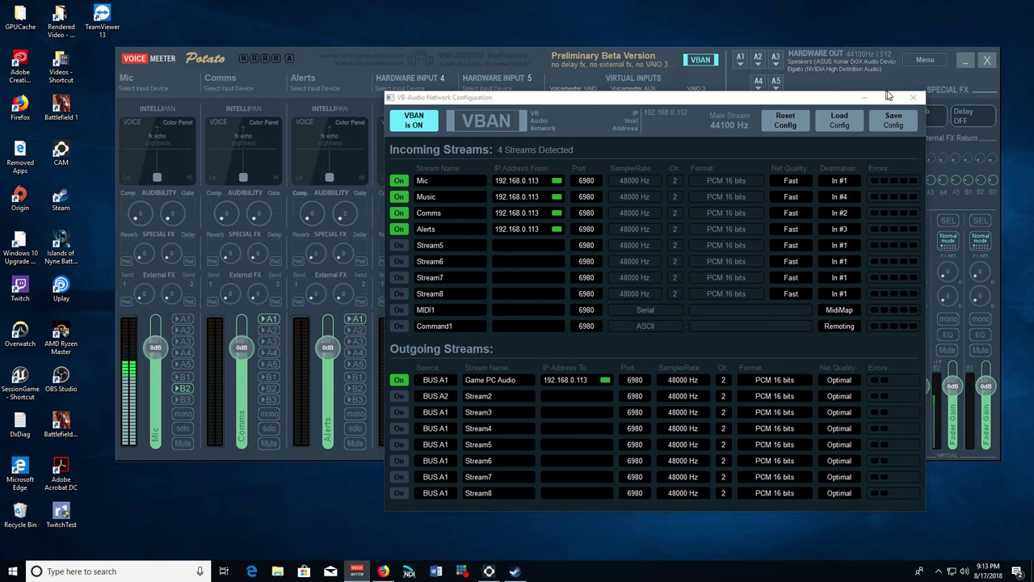
pyautogui.click(912, 97)
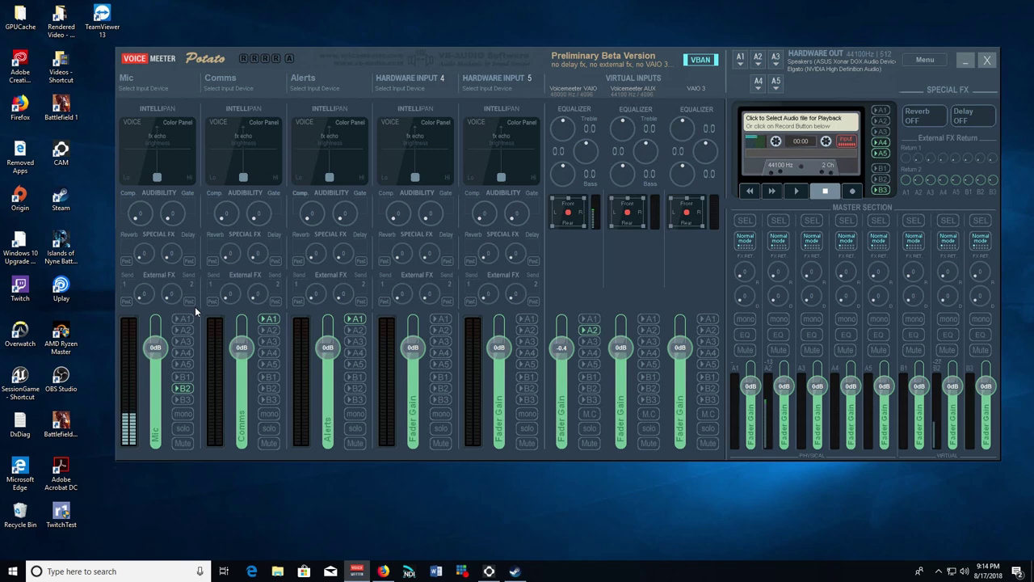
# Route the Alerts strip to A1 and save the settings over the 'stream settings' file.
pyautogui.click(354, 320)
pyautogui.click(922, 61)
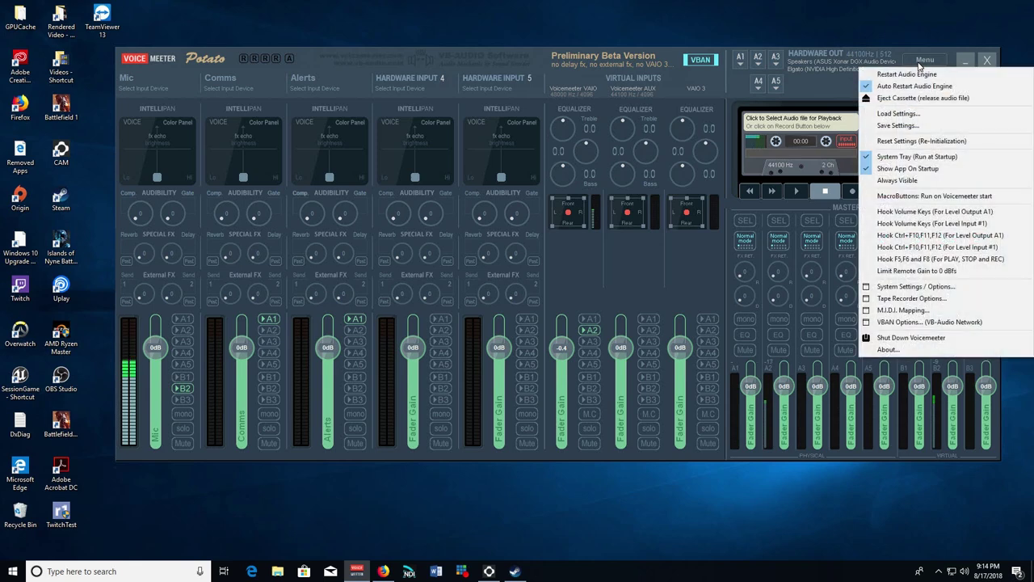
pyautogui.click(904, 126)
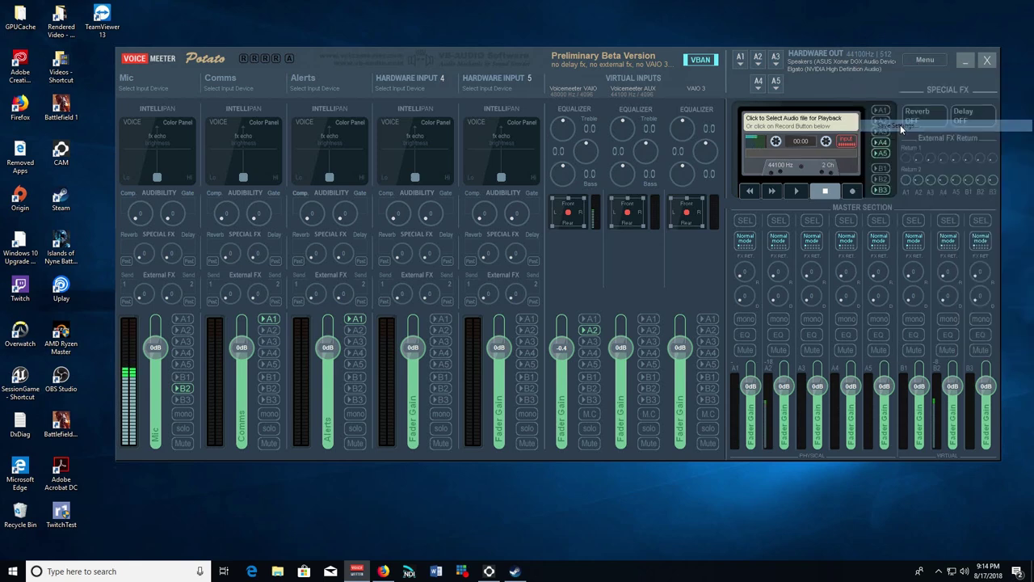
pyautogui.scroll(-3, 347, 257)
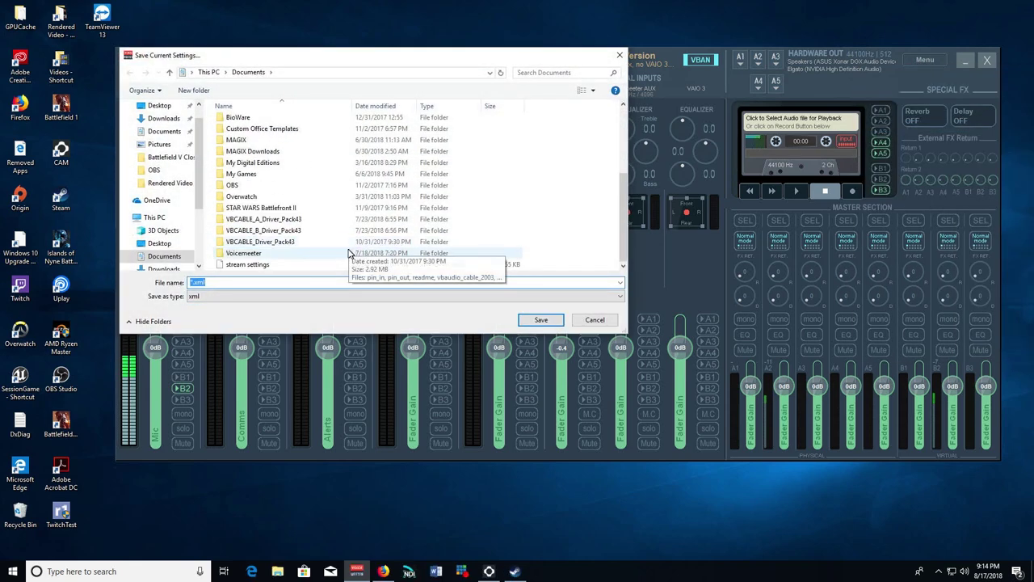
pyautogui.click(272, 267)
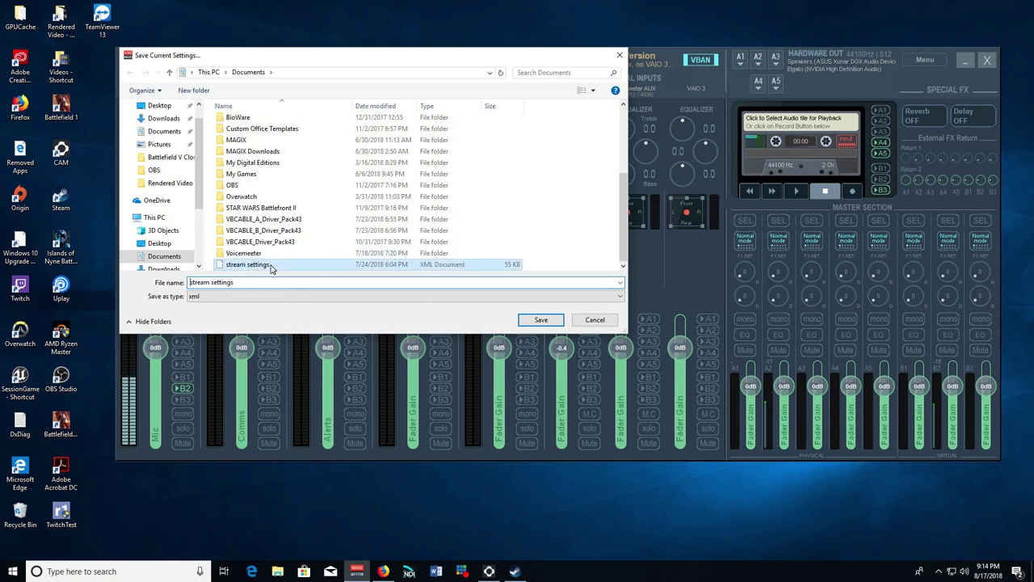
pyautogui.click(540, 320)
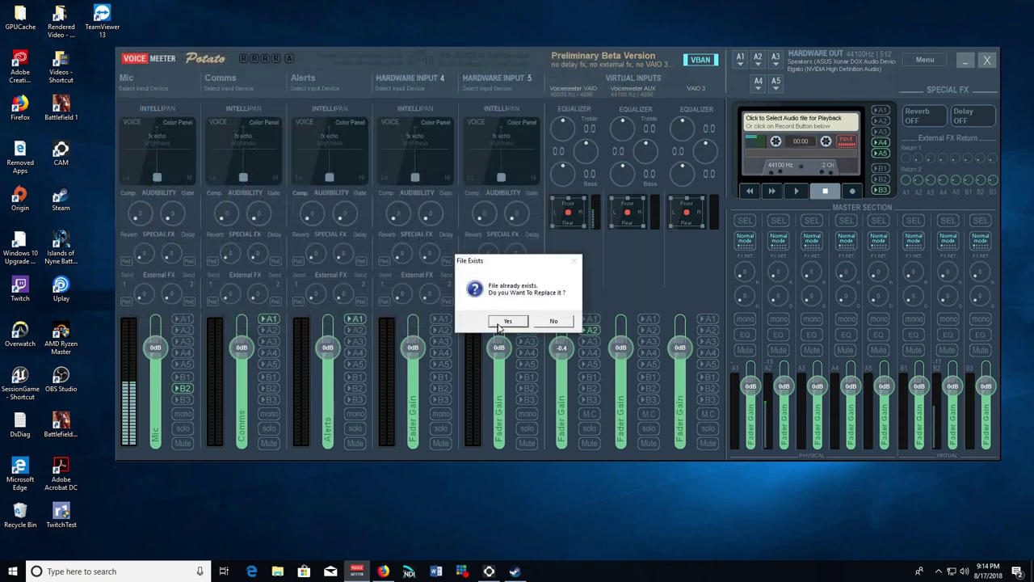
pyautogui.click(504, 323)
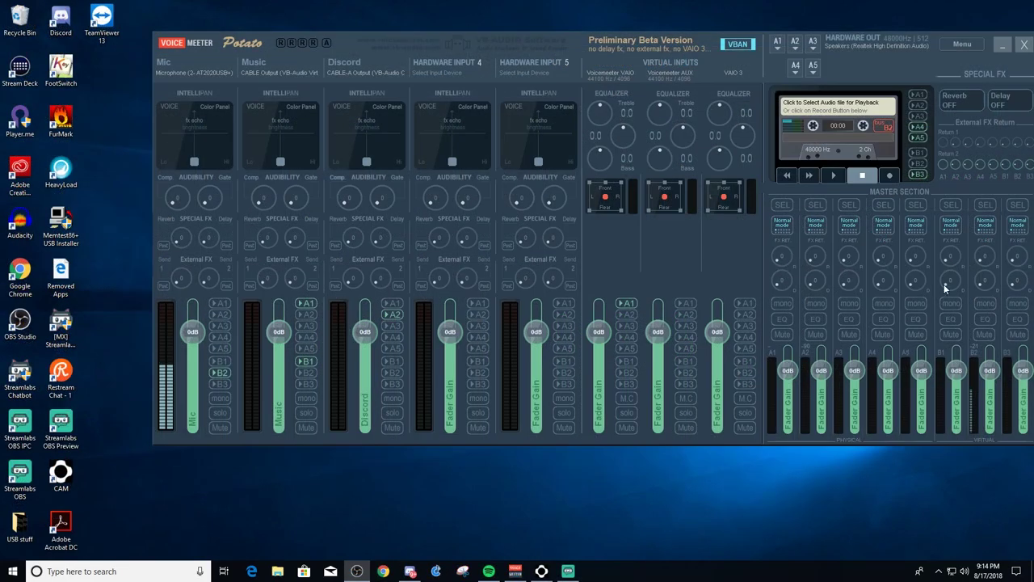
# Save the mixer settings, replacing the existing streaming_VM8 cfg file.
pyautogui.click(962, 44)
pyautogui.click(919, 117)
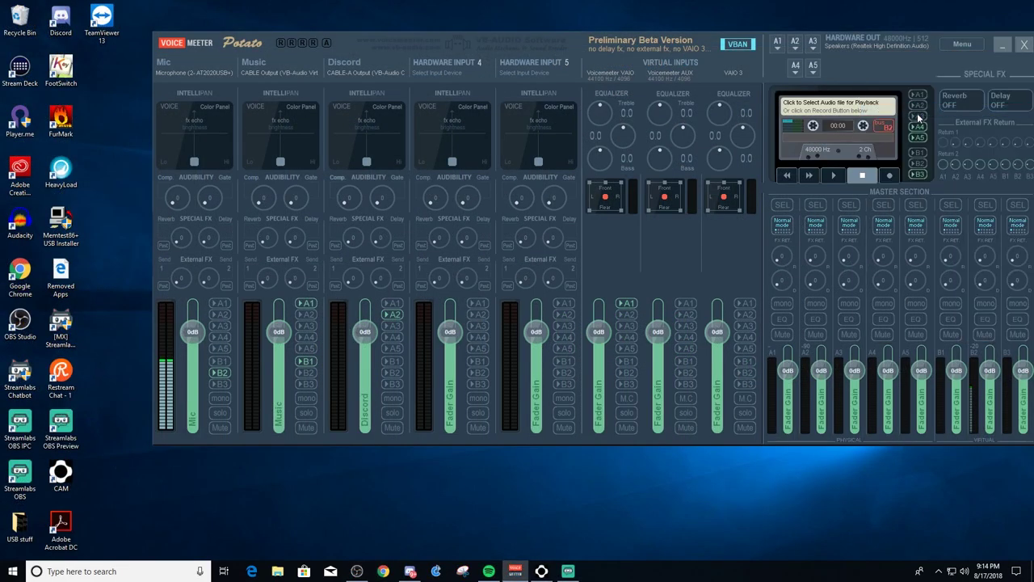
pyautogui.scroll(-1, 291, 238)
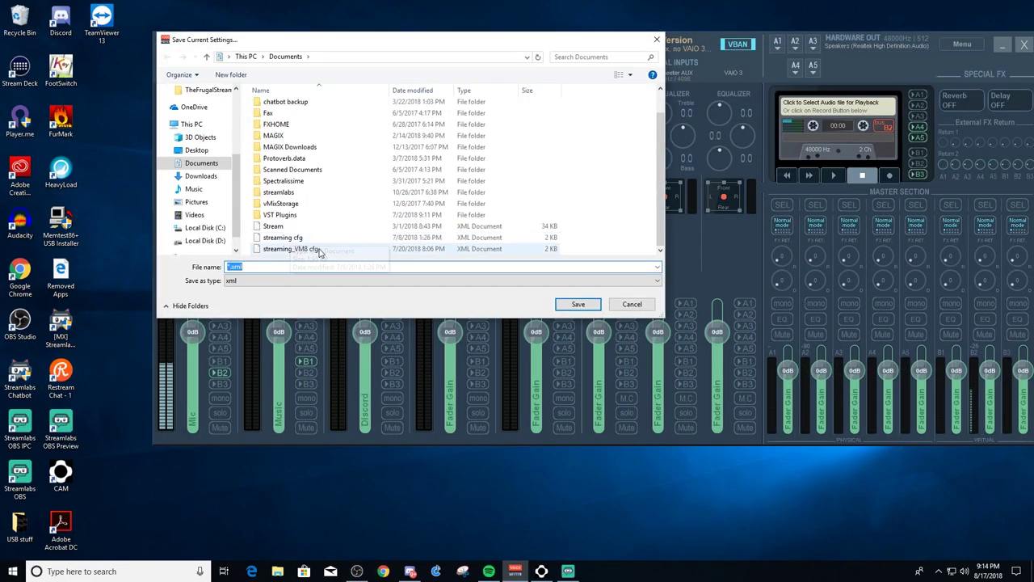
pyautogui.click(319, 251)
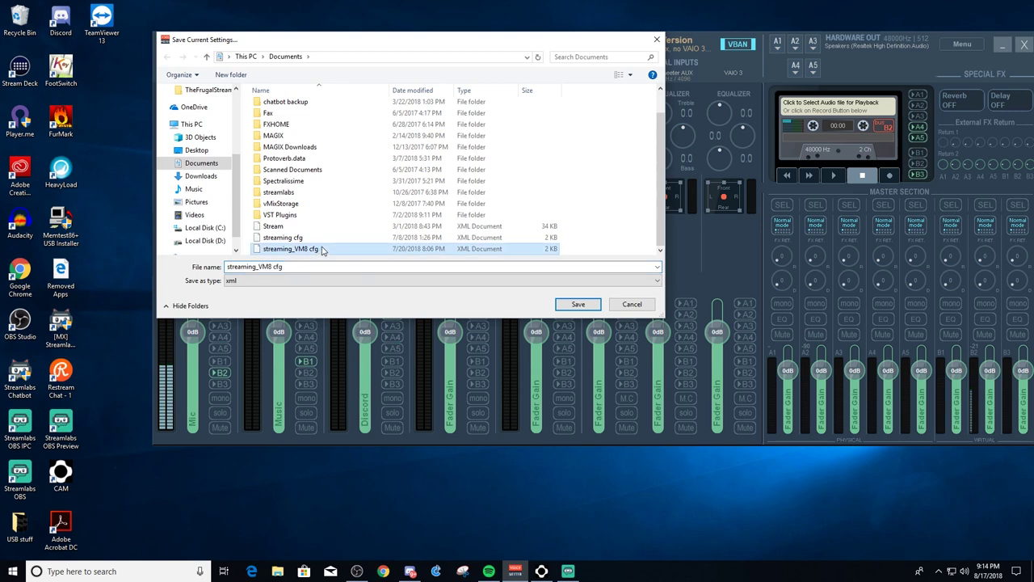
pyautogui.click(579, 305)
pyautogui.click(506, 320)
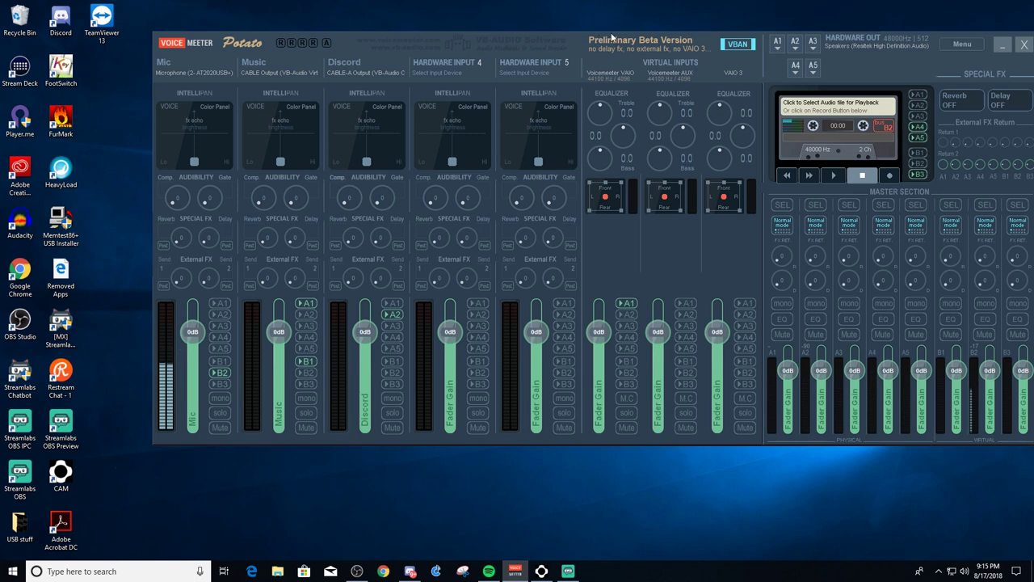
# Open the Load Settings browser and cancel without loading anything.
pyautogui.click(964, 48)
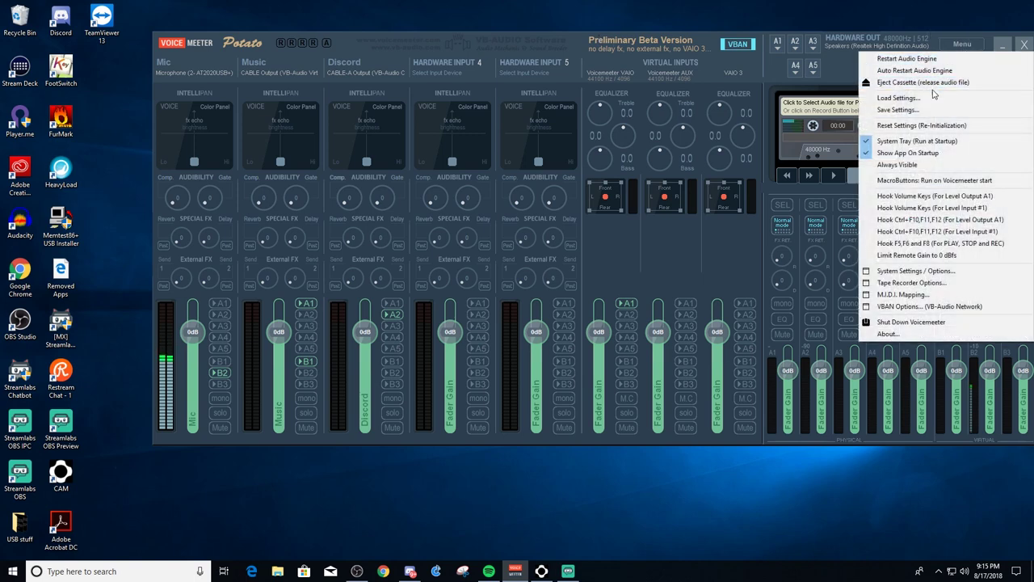
pyautogui.click(897, 97)
pyautogui.scroll(-1, 620, 144)
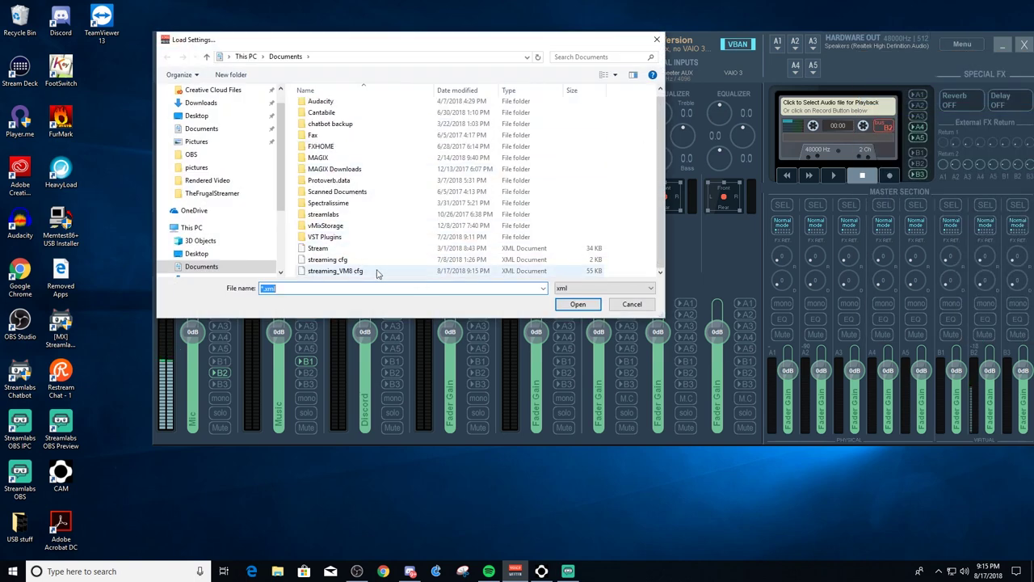
pyautogui.click(619, 305)
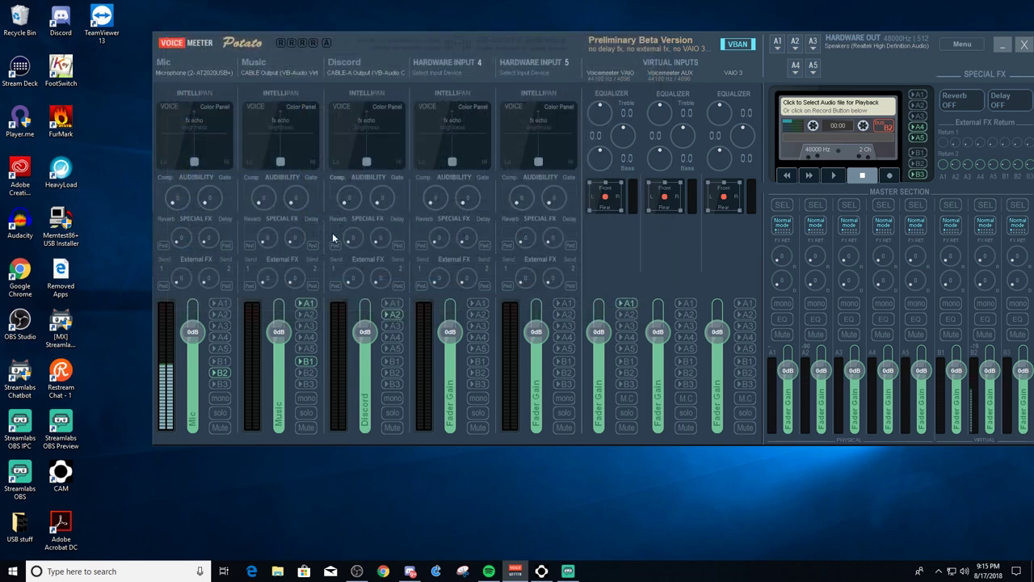
pyautogui.moveTo(565, 39); pyautogui.dragTo(519, 37)
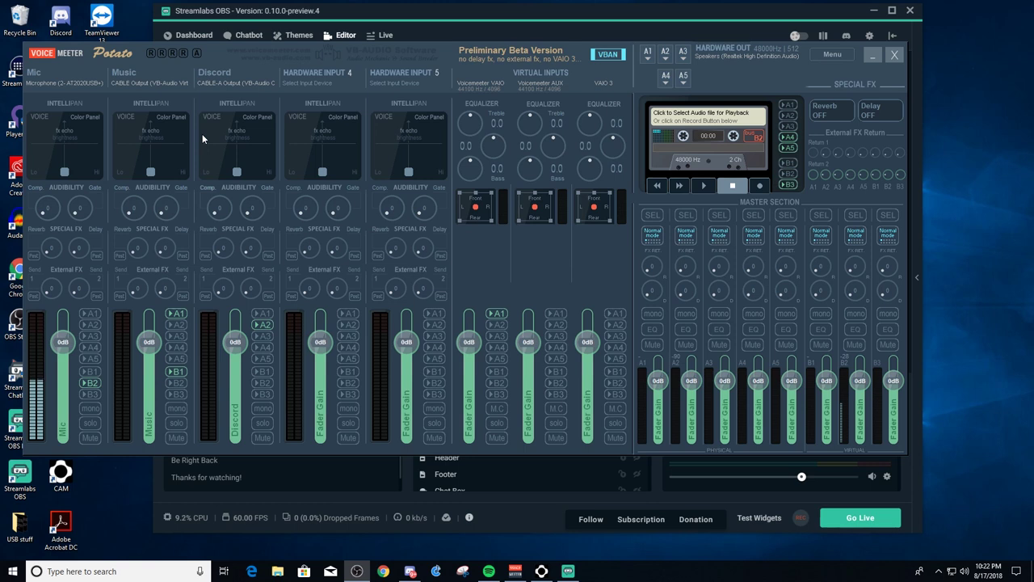
# Set Music1's capture device in Streamlabs OBS to CABLE-A Output (VB-Audio Cable A).
pyautogui.click(653, 215)
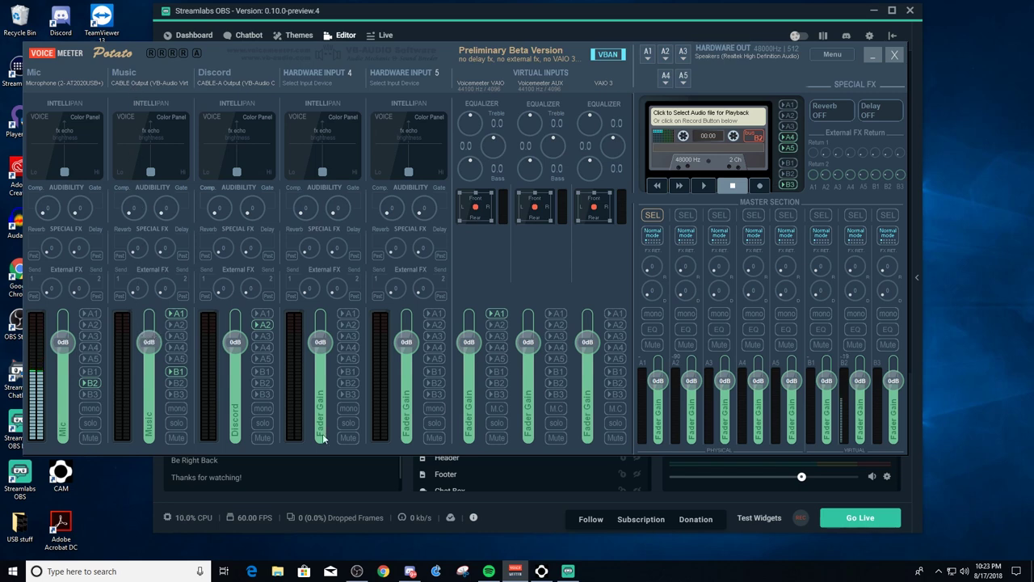
pyautogui.click(523, 514)
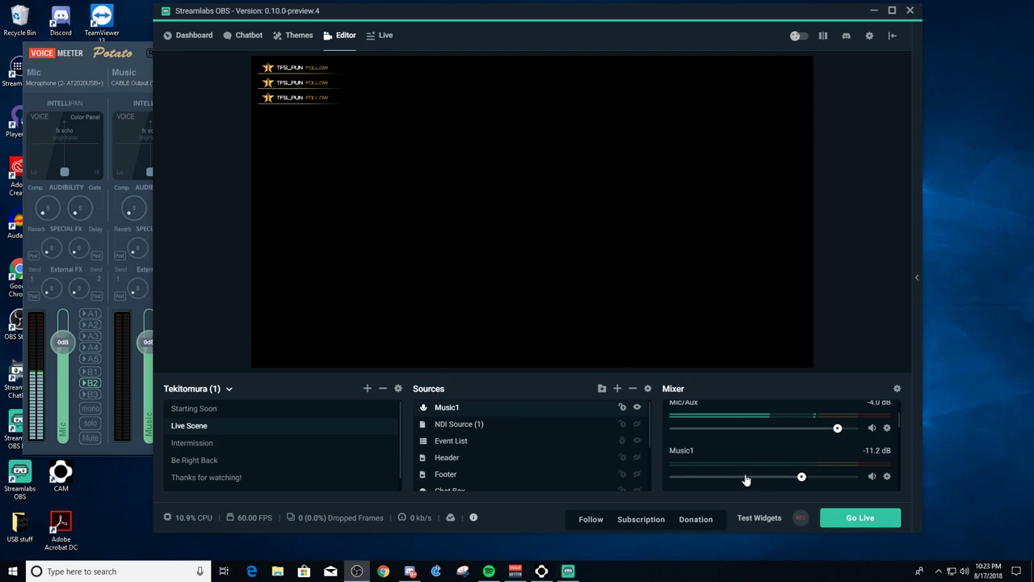
pyautogui.rightClick(885, 478)
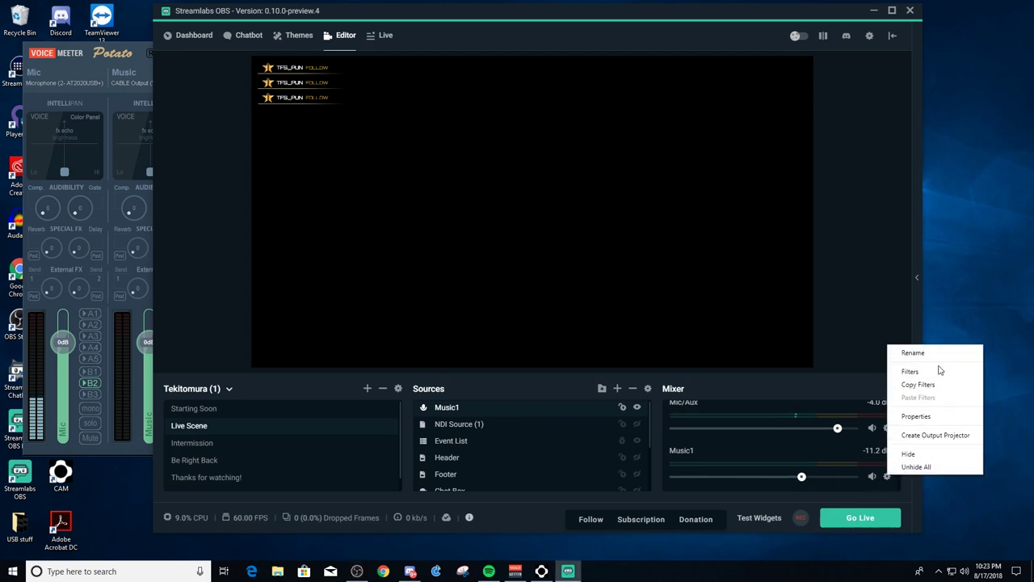
pyautogui.click(916, 416)
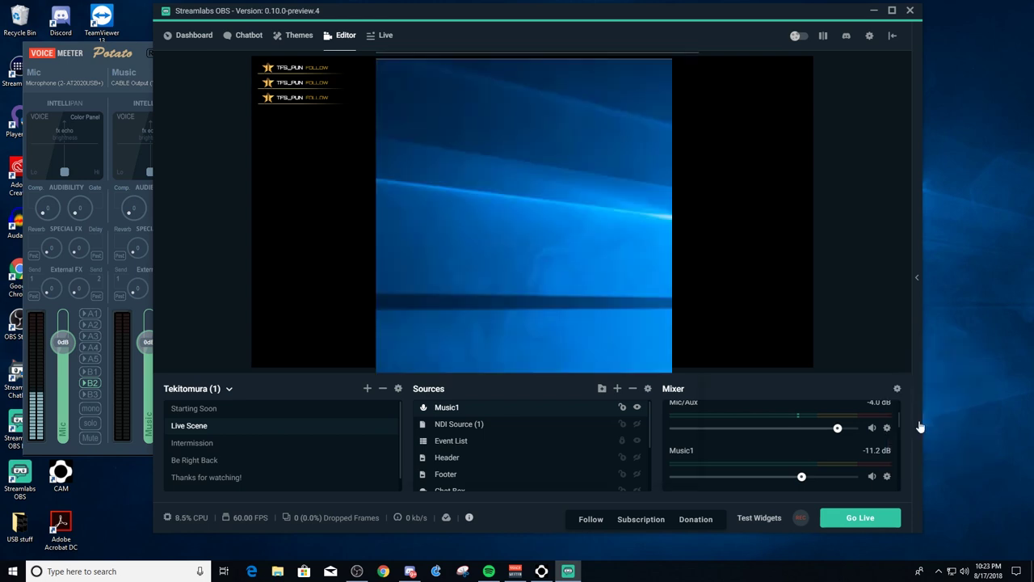
pyautogui.click(639, 203)
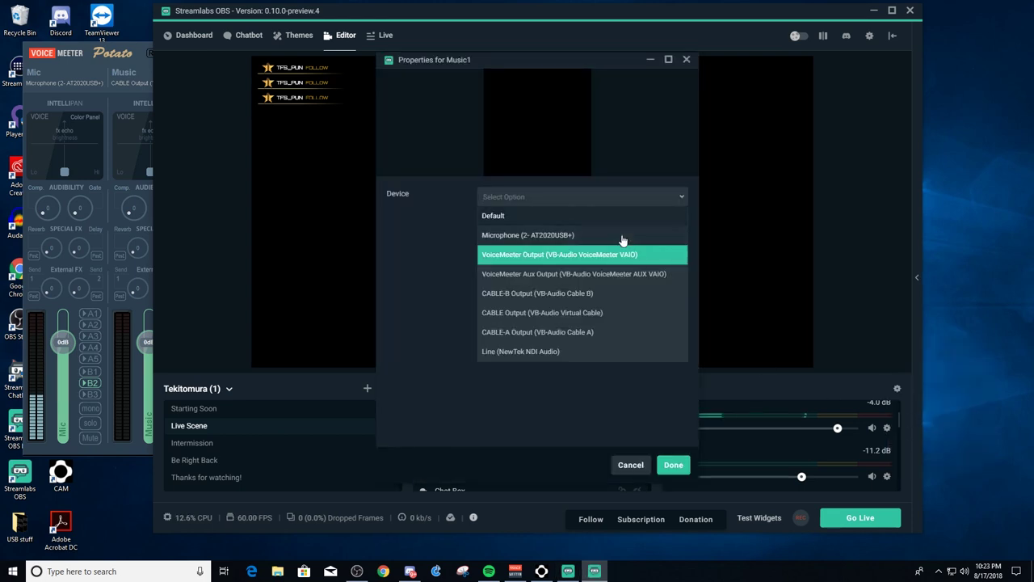
pyautogui.click(595, 331)
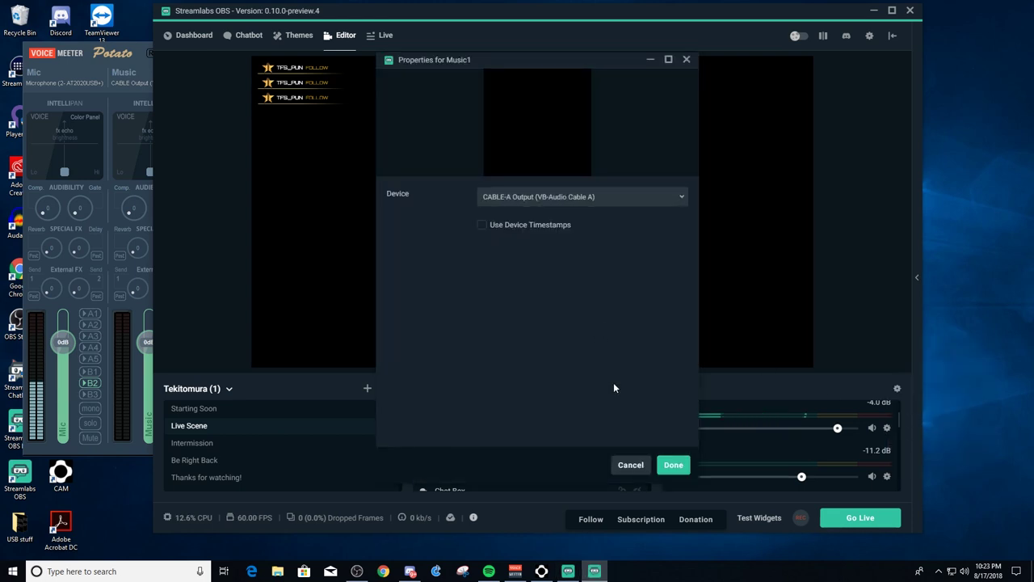
pyautogui.click(673, 464)
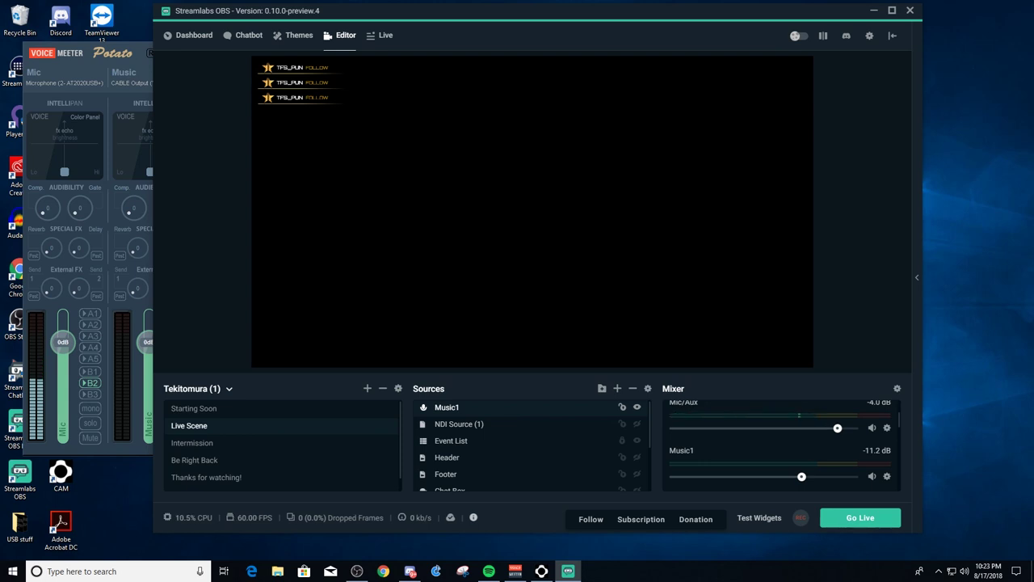
pyautogui.moveTo(535, 11); pyautogui.dragTo(565, 17)
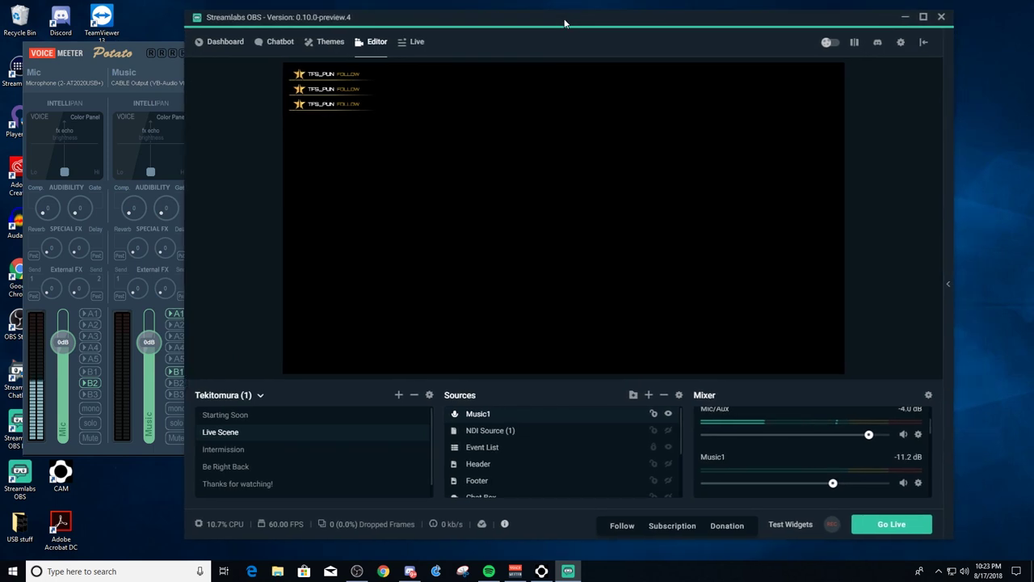
# Play the no-copyright playlist in Spotify, then minimize the Spotify window.
pyautogui.click(489, 572)
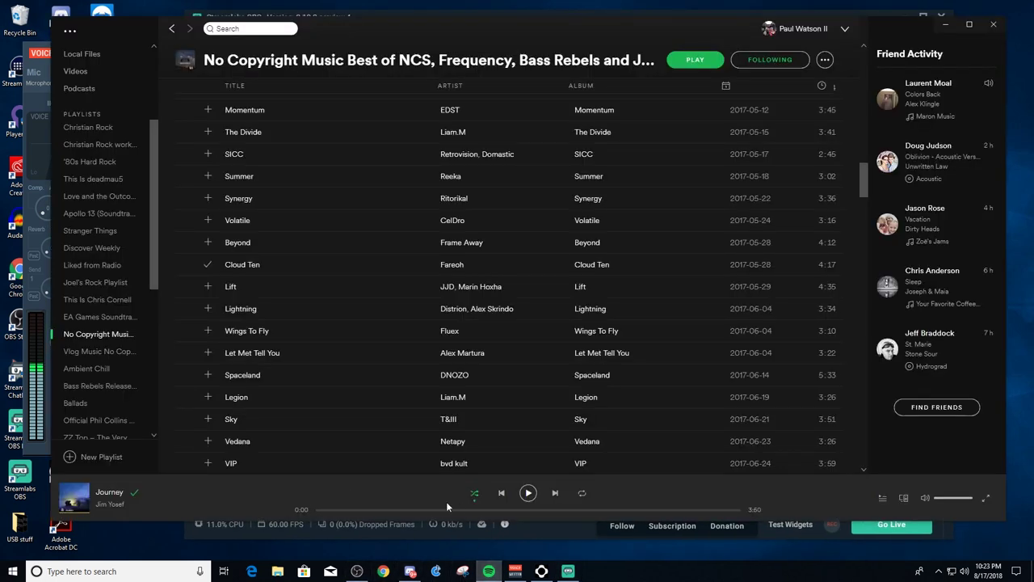
pyautogui.click(529, 494)
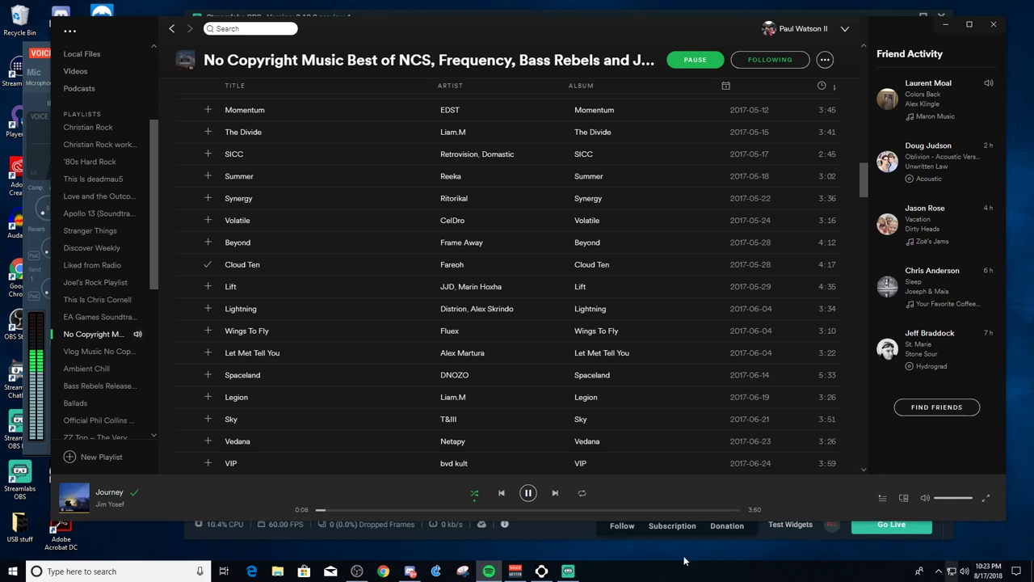
pyautogui.click(945, 25)
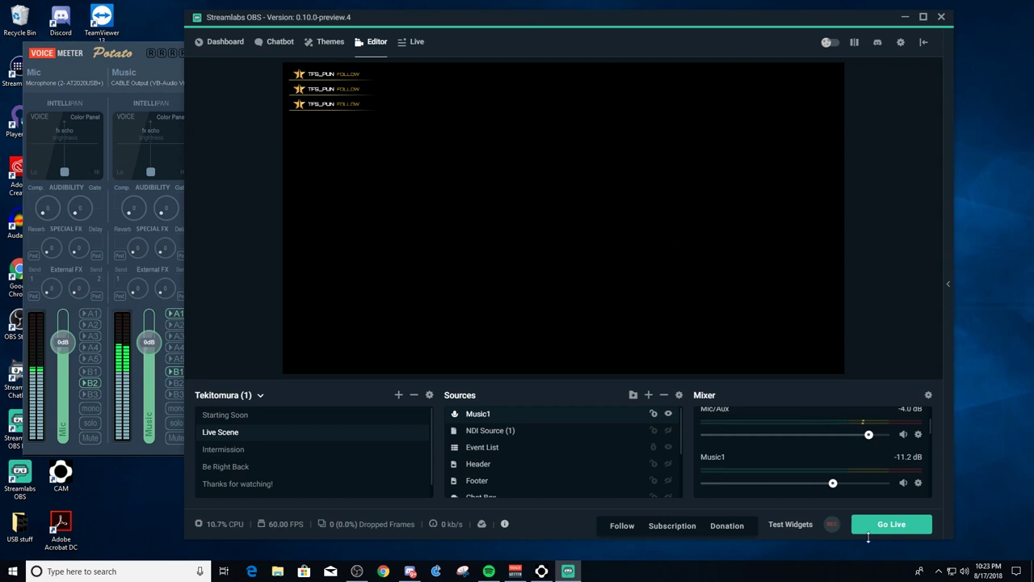
# Verify Music1 still uses CABLE-A Output, then minimize Streamlabs OBS and move OBS aside.
pyautogui.click(920, 483)
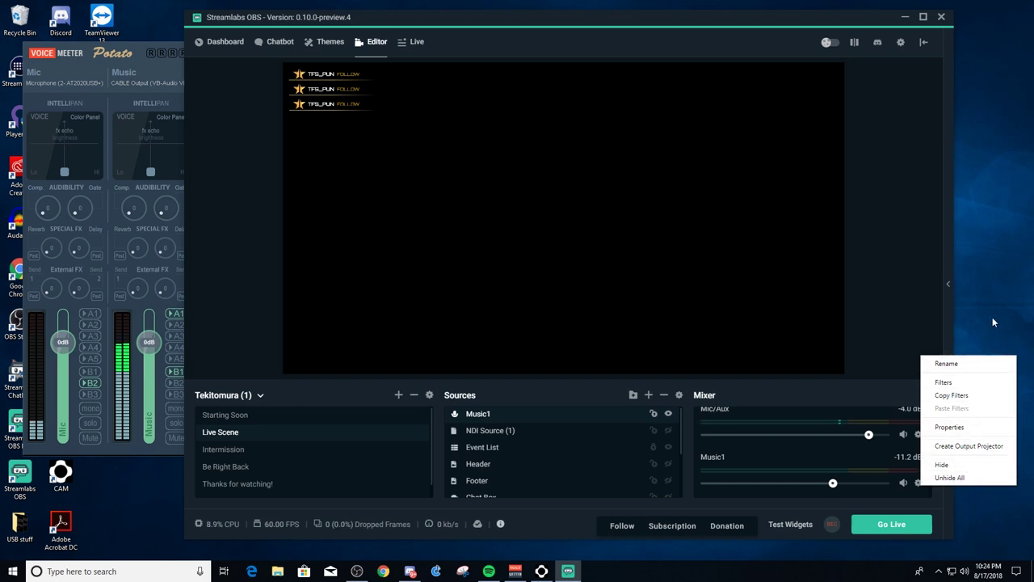
pyautogui.click(954, 426)
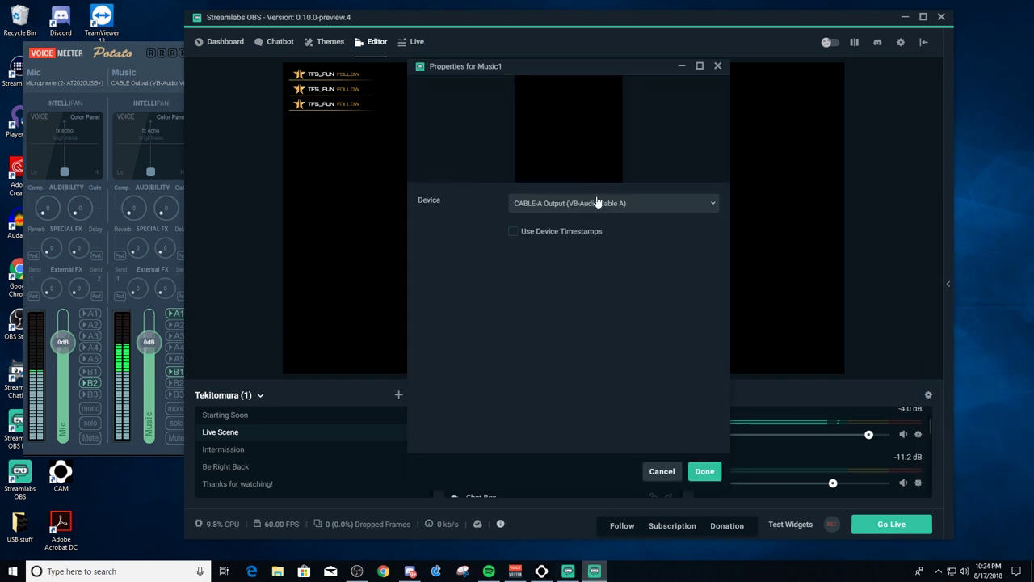
pyautogui.click(707, 472)
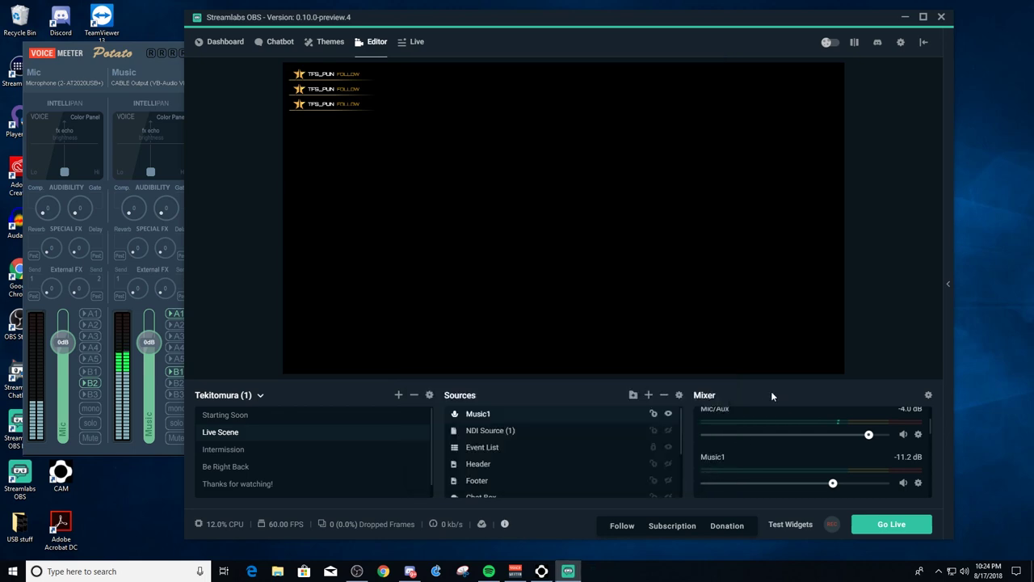
pyautogui.click(906, 20)
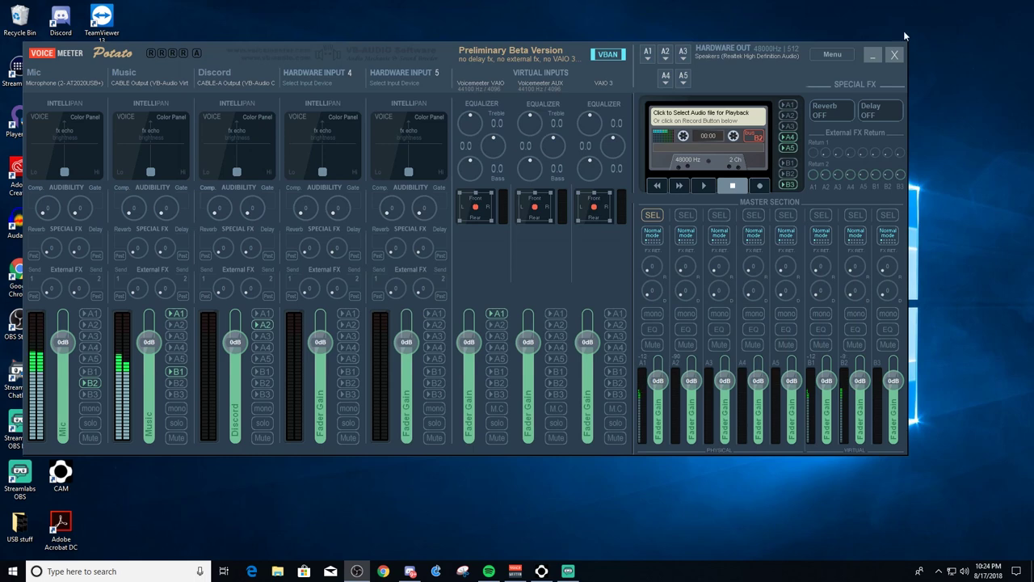
pyautogui.click(356, 572)
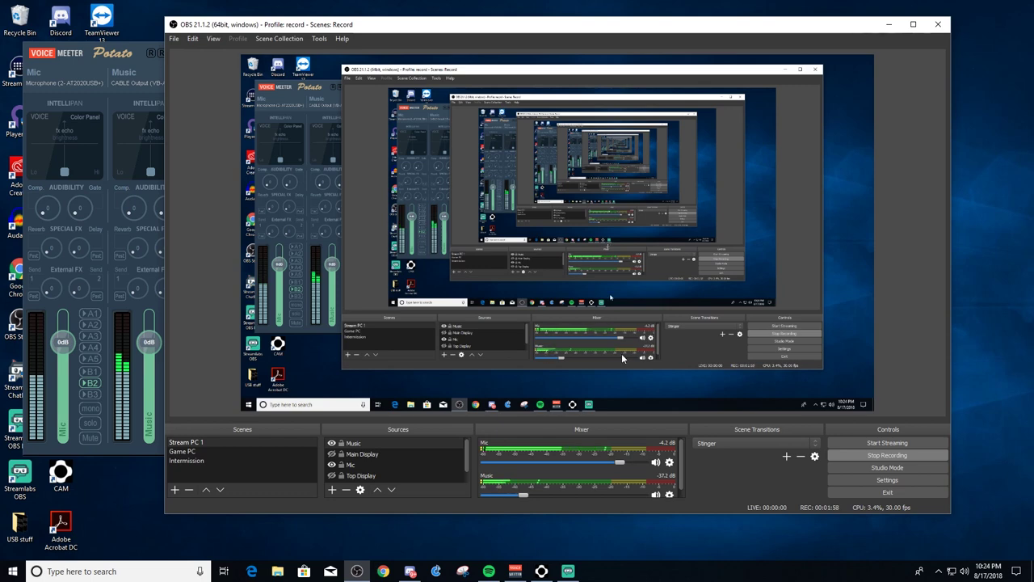
pyautogui.moveTo(579, 21); pyautogui.dragTo(758, 48)
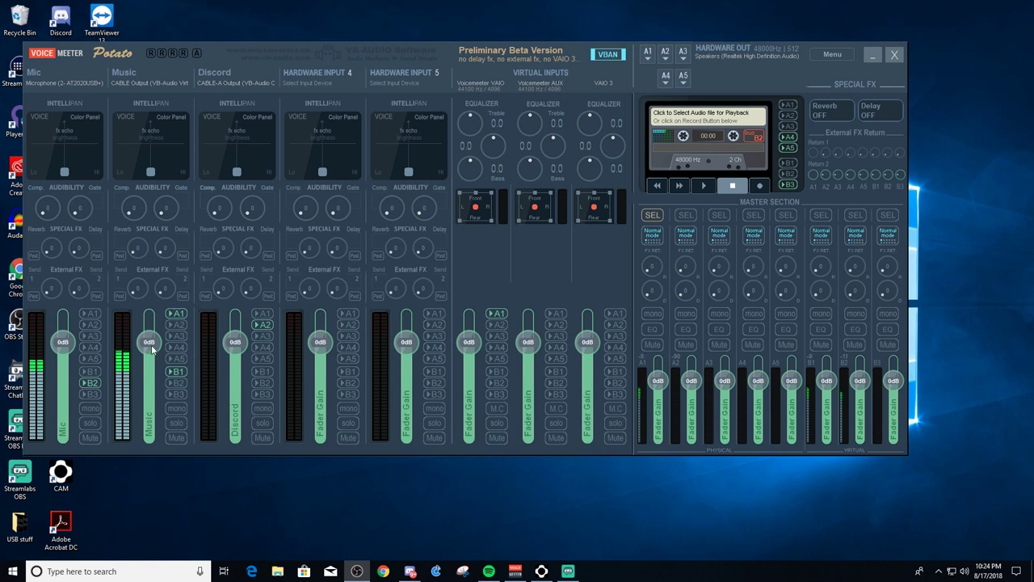
# Test Music levels at -60 dB and about -28 dB, ending with the A1 send view off.
pyautogui.moveTo(152, 347); pyautogui.dragTo(139, 431)
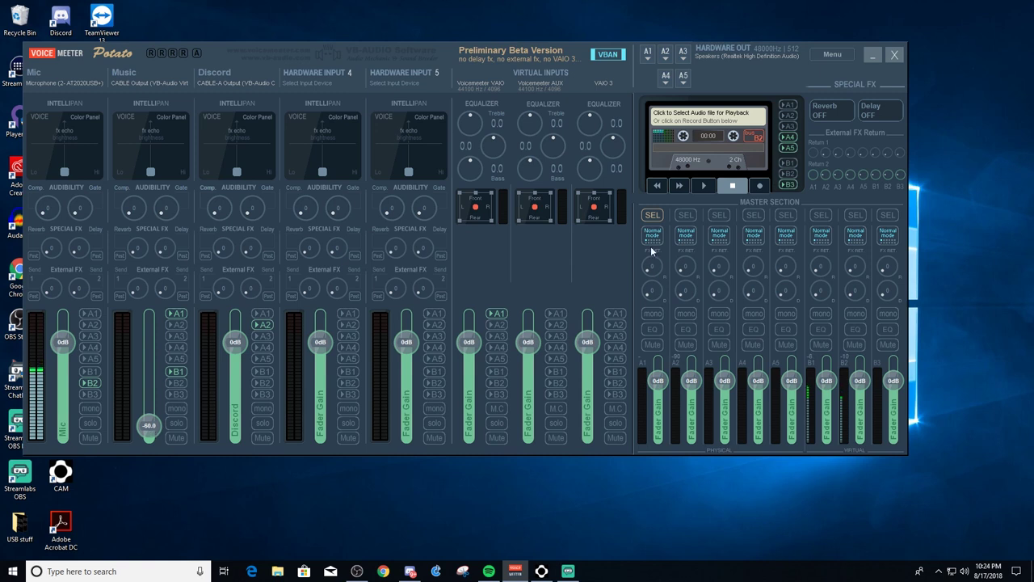
pyautogui.click(651, 216)
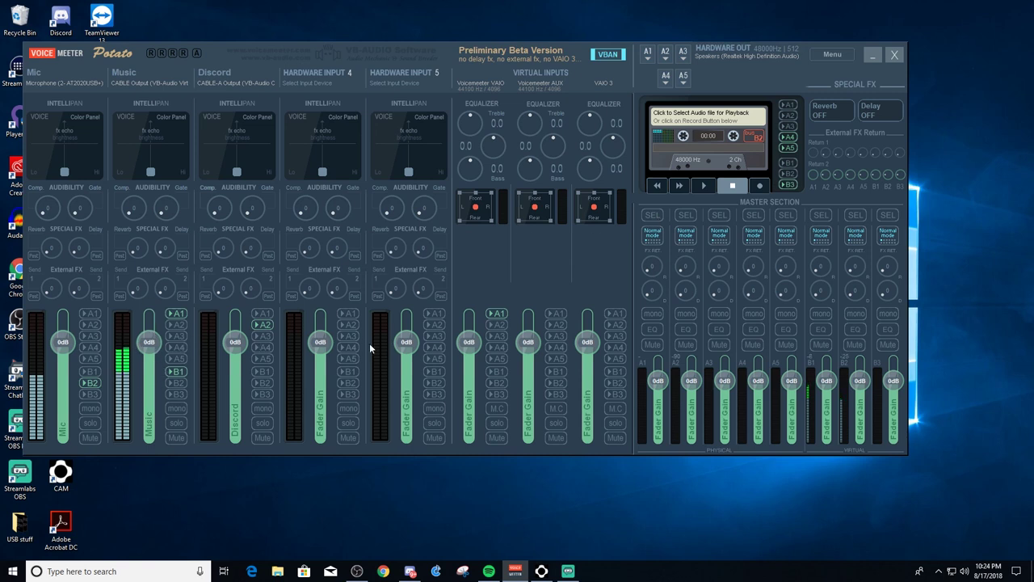
pyautogui.click(652, 216)
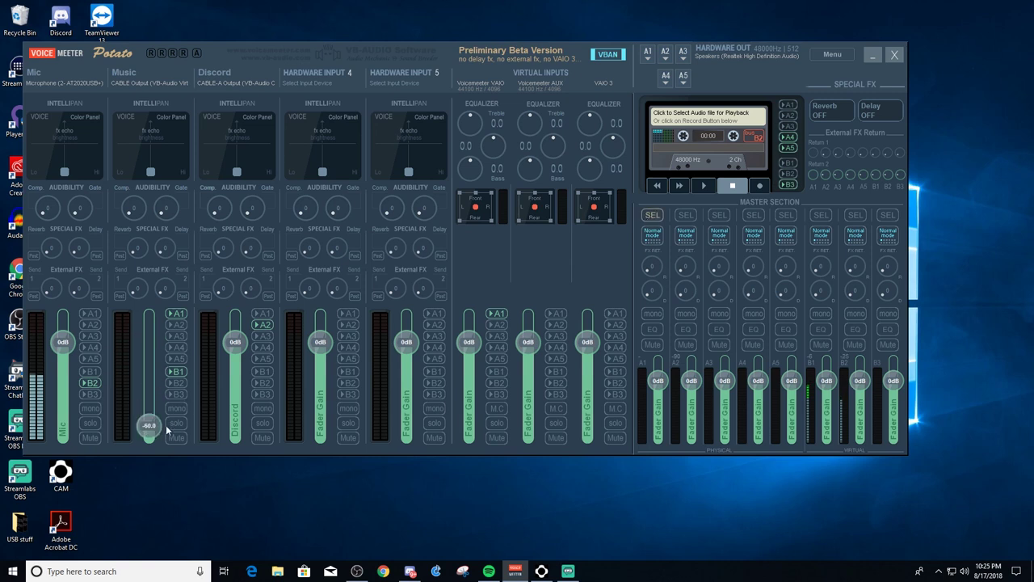
pyautogui.moveTo(150, 426); pyautogui.dragTo(164, 394)
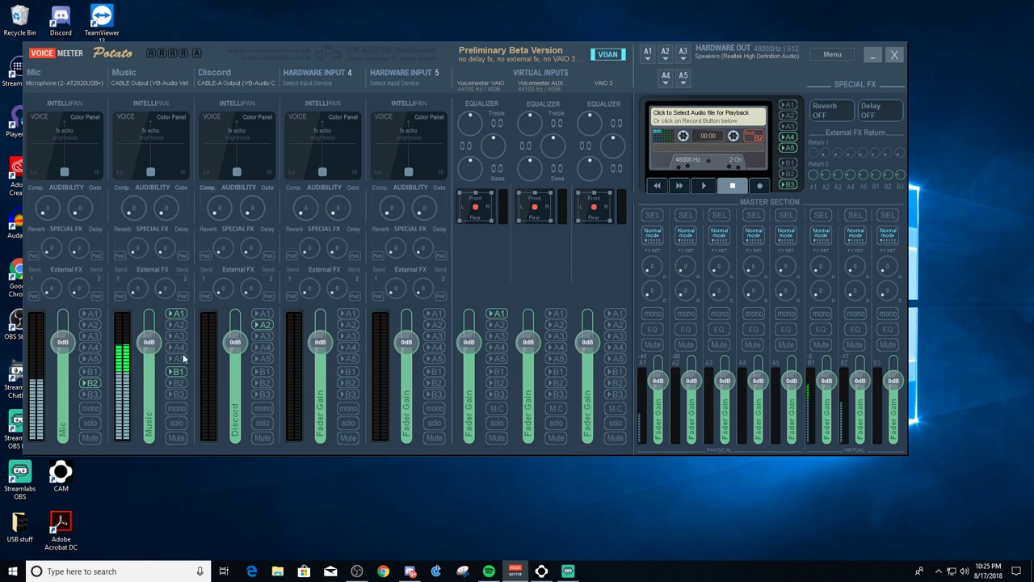
pyautogui.click(657, 216)
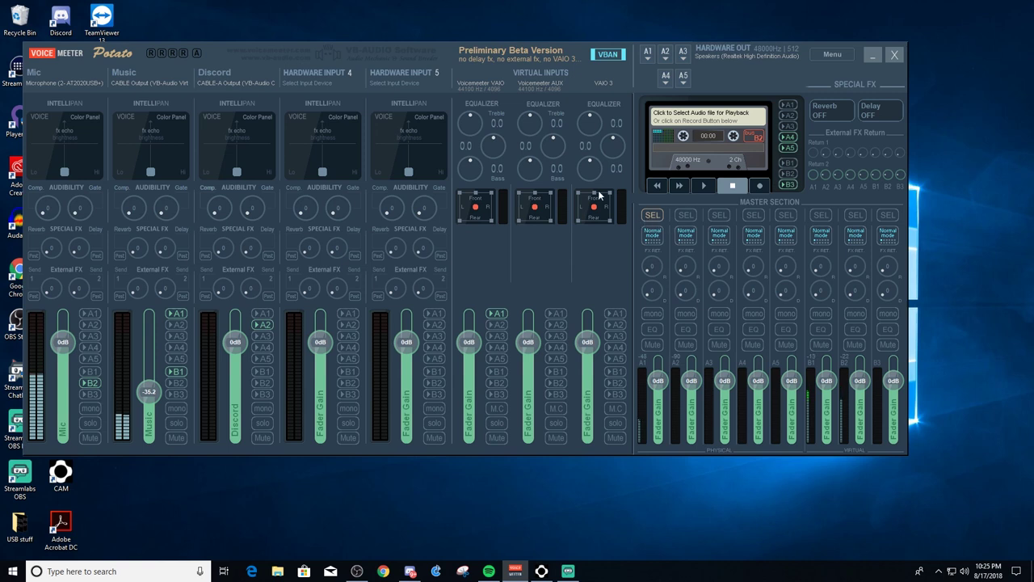
pyautogui.click(653, 216)
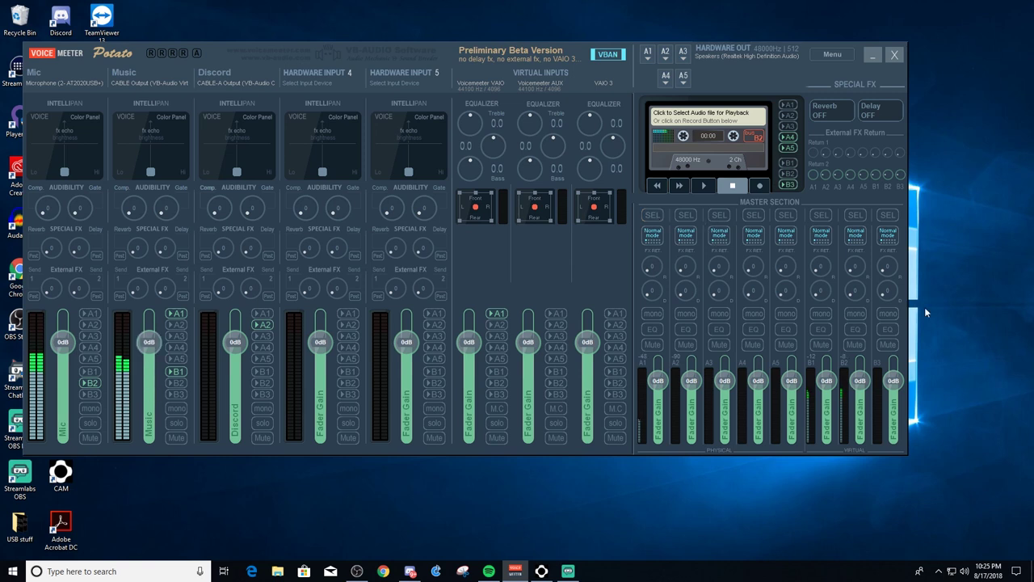